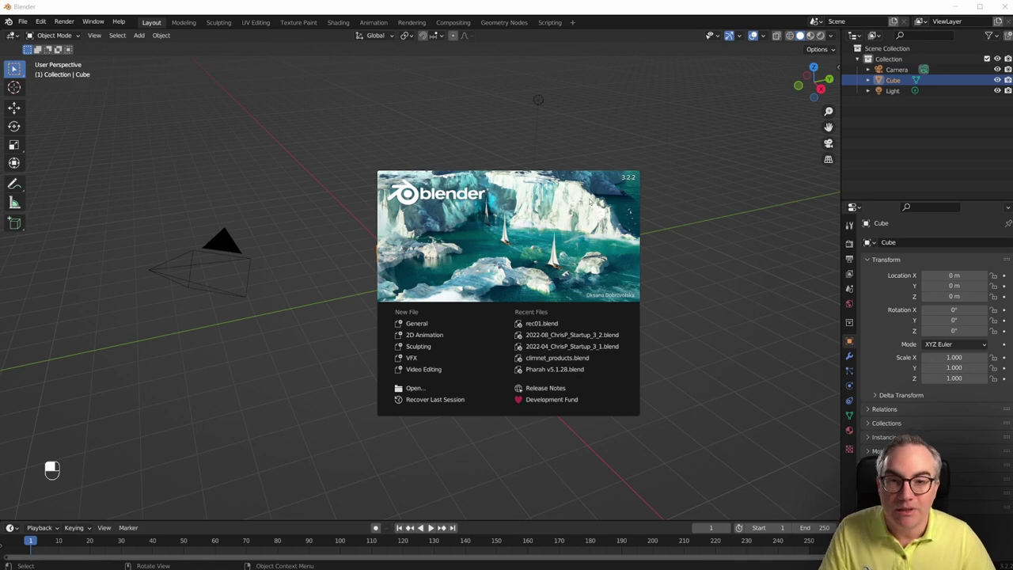
# Close the splash screen and split the viewport into three areas
pyautogui.click(452, 95)
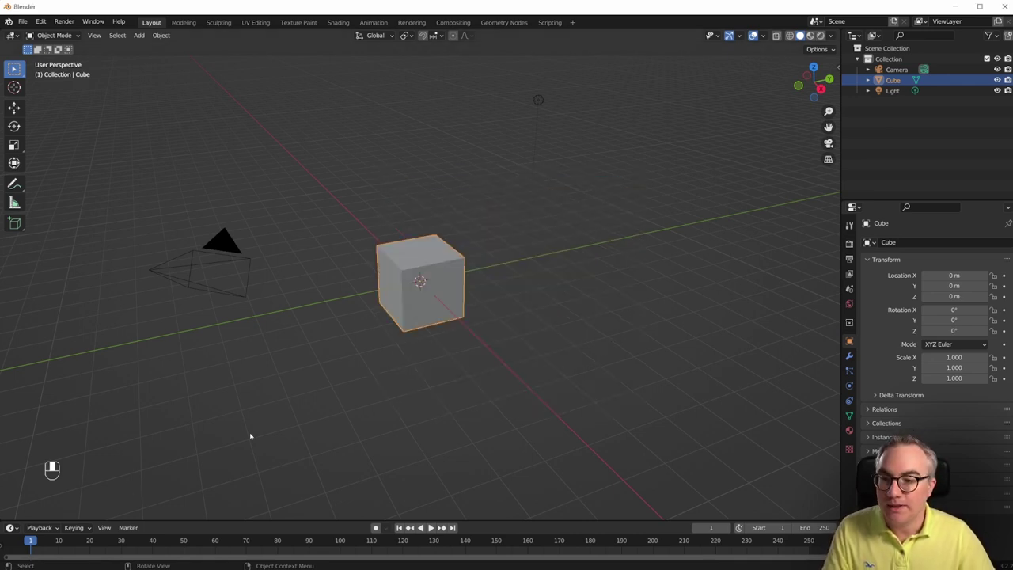
pyautogui.moveTo(17, 451); pyautogui.dragTo(17, 235)
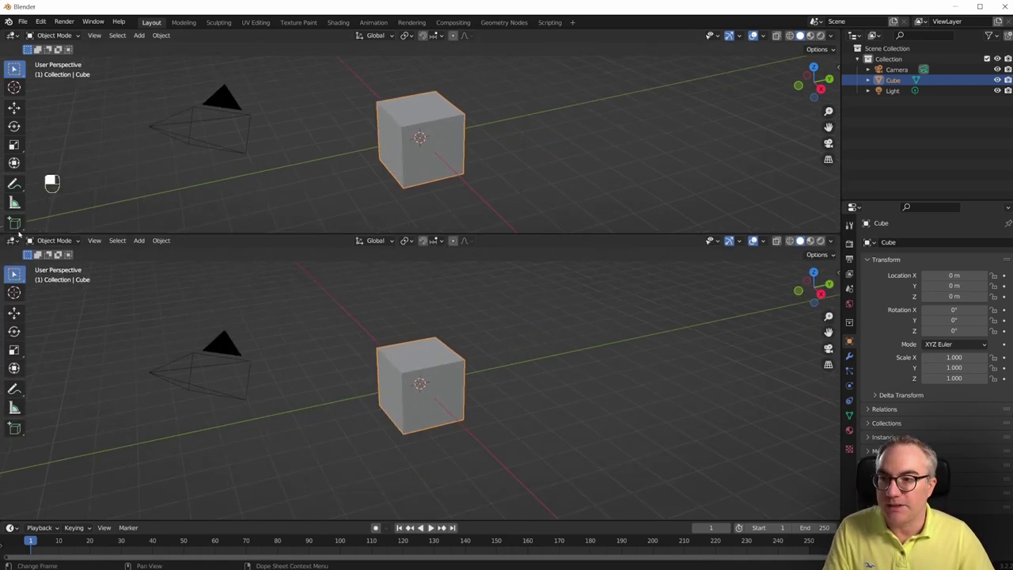
pyautogui.moveTo(836, 30); pyautogui.dragTo(430, 47)
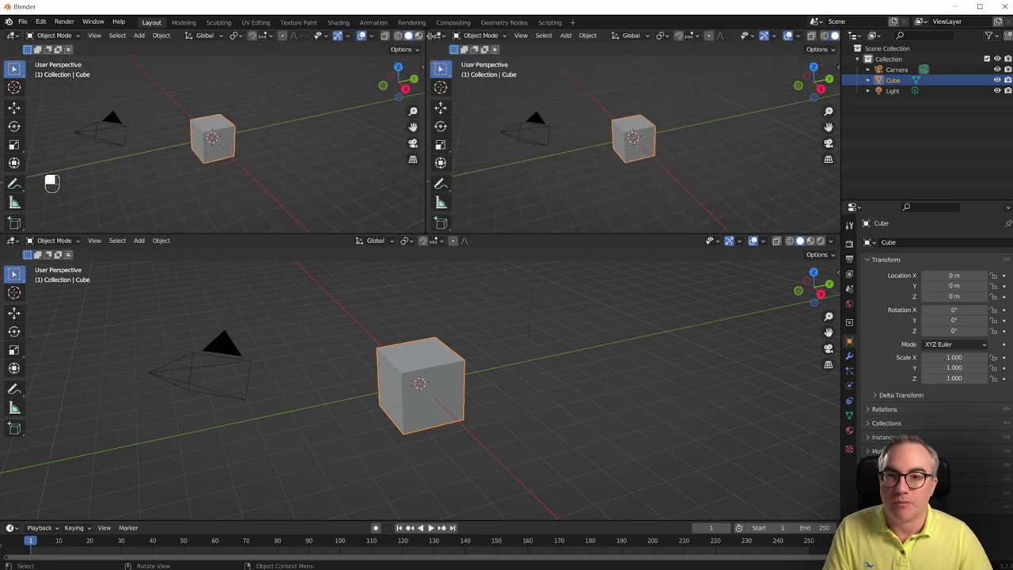
# Delete the default cube and make the lower area a Shader Editor
pyautogui.click(305, 115)
pyautogui.press('Delete')
pyautogui.click(11, 241)
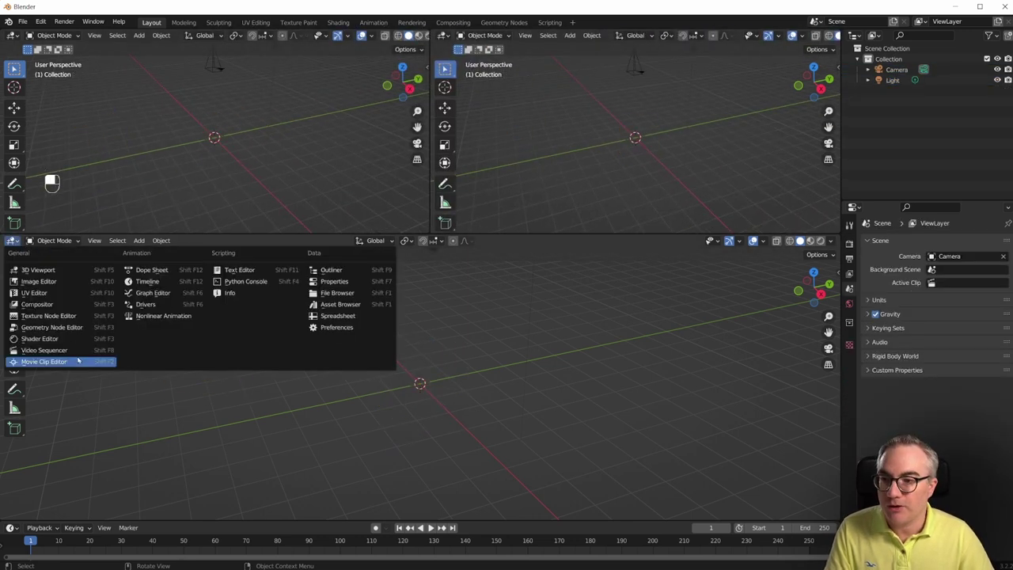
pyautogui.click(55, 339)
pyautogui.moveTo(725, 139)
pyautogui.mouseDown(button='middle')
pyautogui.moveTo(703, 156)
pyautogui.moveTo(622, 150)
pyautogui.mouseUp(button='middle')
pyautogui.hotkey('shift', 'a')
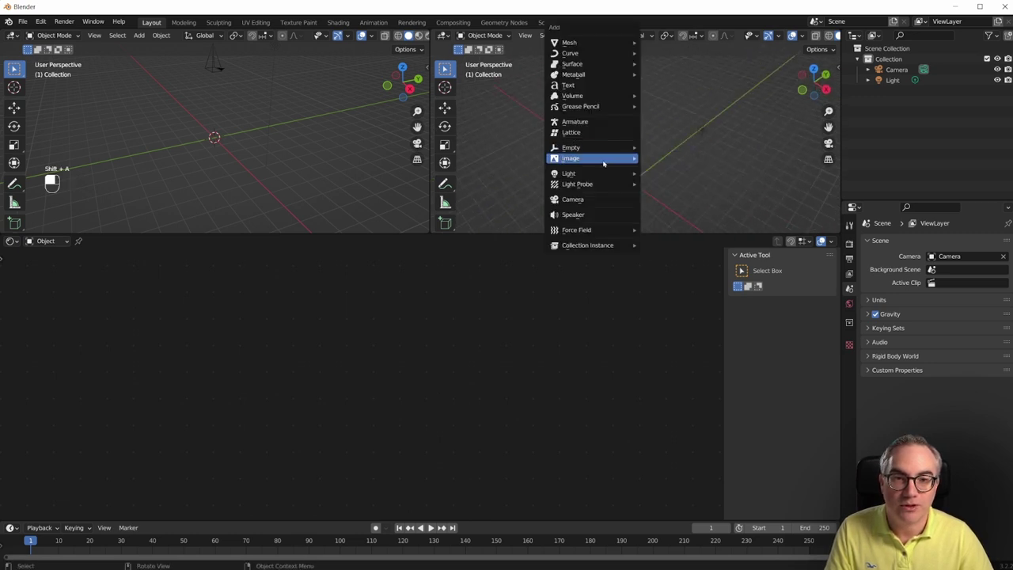
pyautogui.moveTo(592, 159)
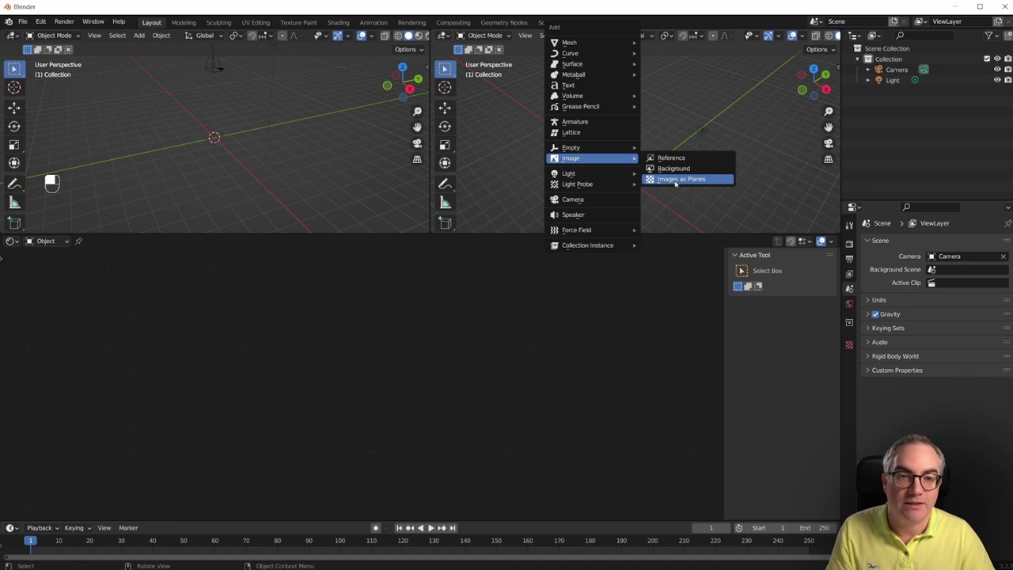
# Choose Images as Planes and pick tv-test-pattern-146649_1280.png
pyautogui.click(675, 183)
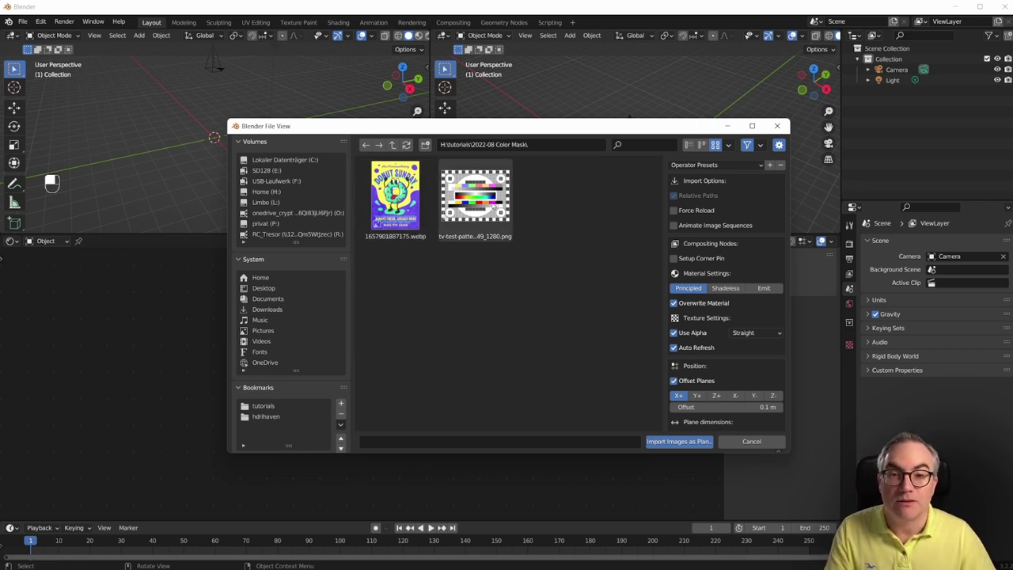
pyautogui.click(475, 194)
# Import the plane, view it through the camera, and scale it about 2.38 times
pyautogui.click(678, 440)
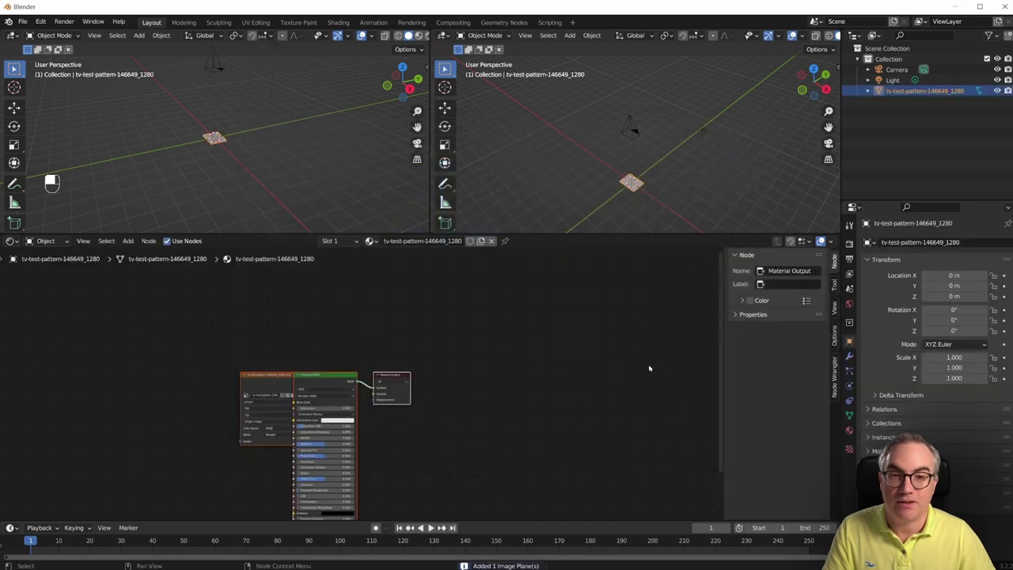
pyautogui.scroll(3, 660, 195)
pyautogui.click(480, 169)
pyautogui.press('KP_0')
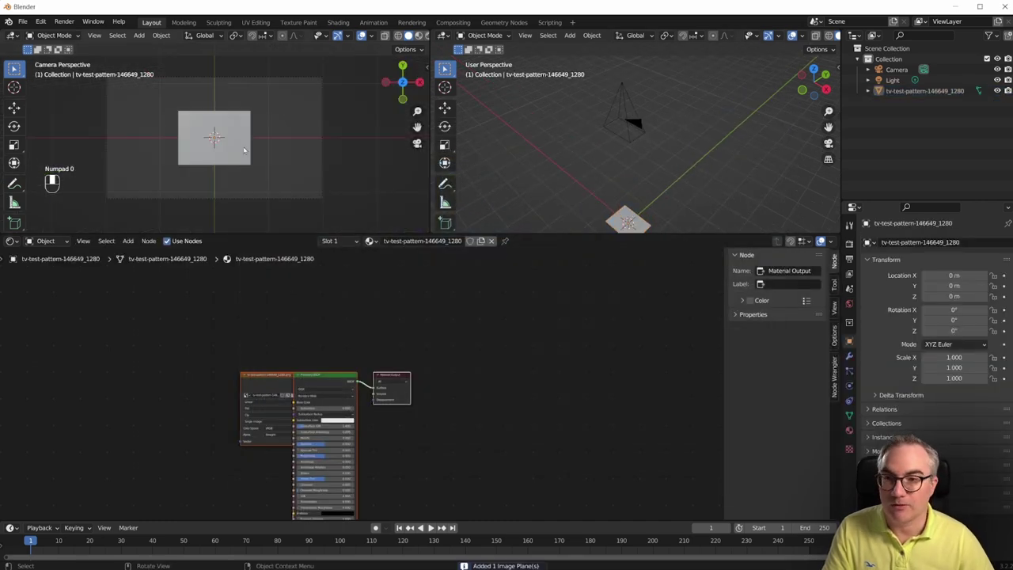
pyautogui.click(625, 220)
pyautogui.press('s')
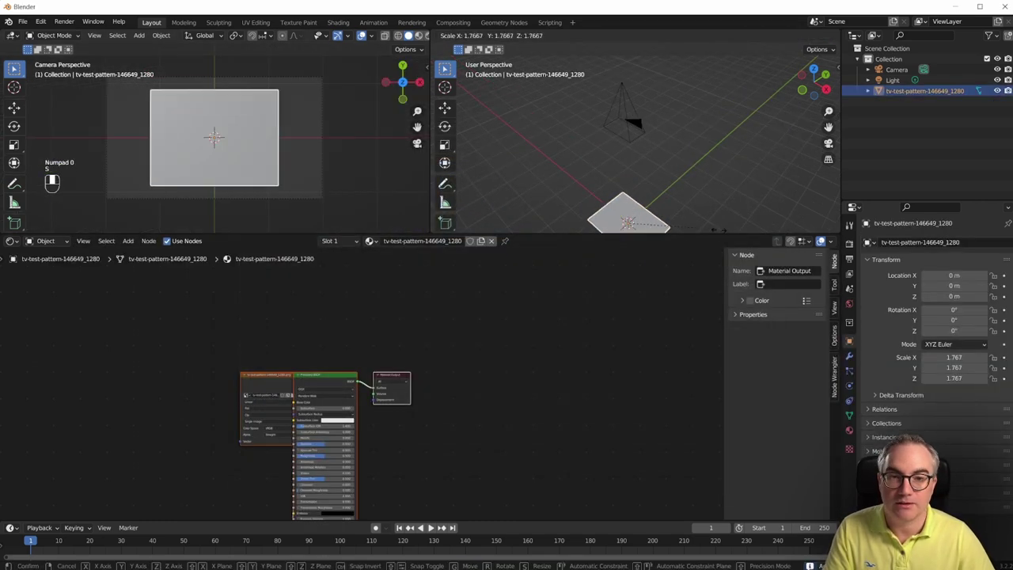
pyautogui.click(736, 221)
# Switch the left viewport to Rendered shading and move the image texture node down-left
pyautogui.moveTo(415, 32); pyautogui.dragTo(395, 37, button='middle')
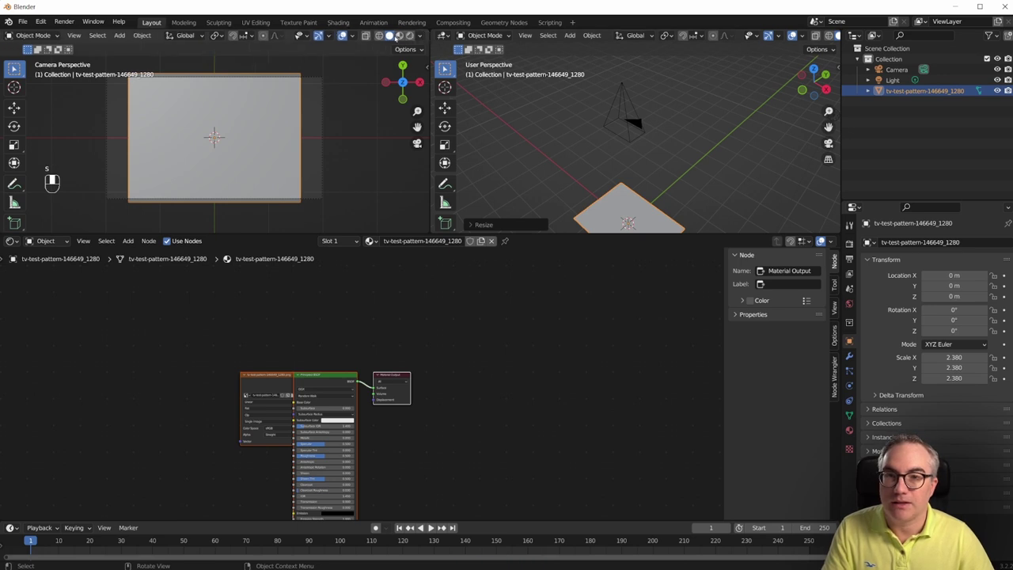
pyautogui.click(409, 36)
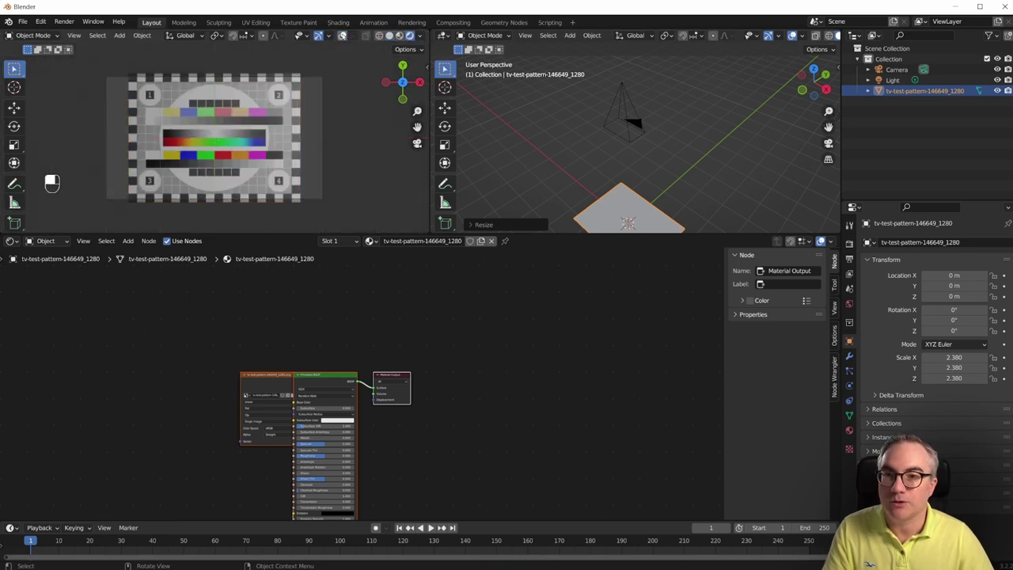
pyautogui.scroll(3, 283, 135)
pyautogui.scroll(1, 436, 313)
pyautogui.scroll(2, 436, 314)
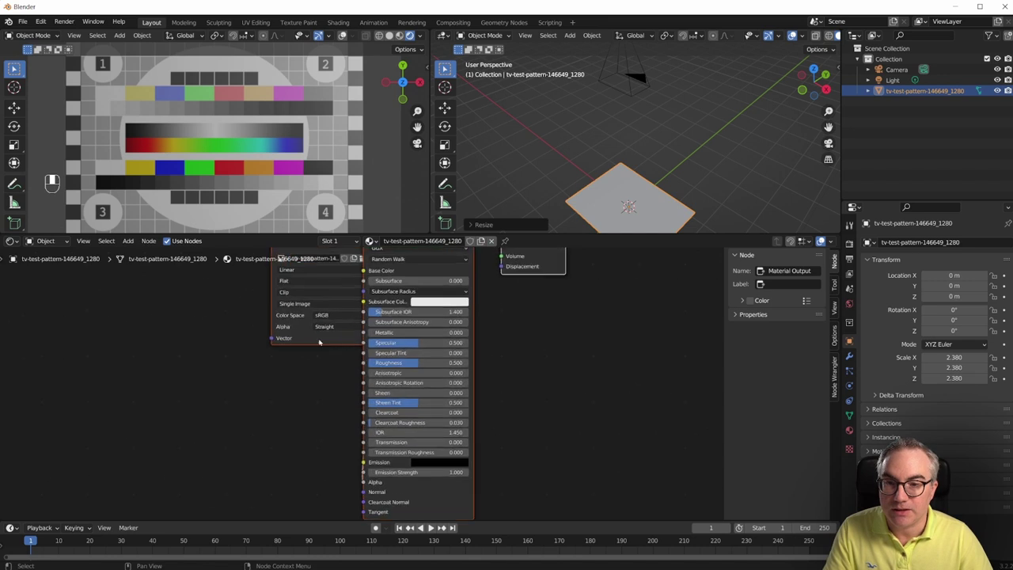
pyautogui.moveTo(324, 267); pyautogui.dragTo(234, 306)
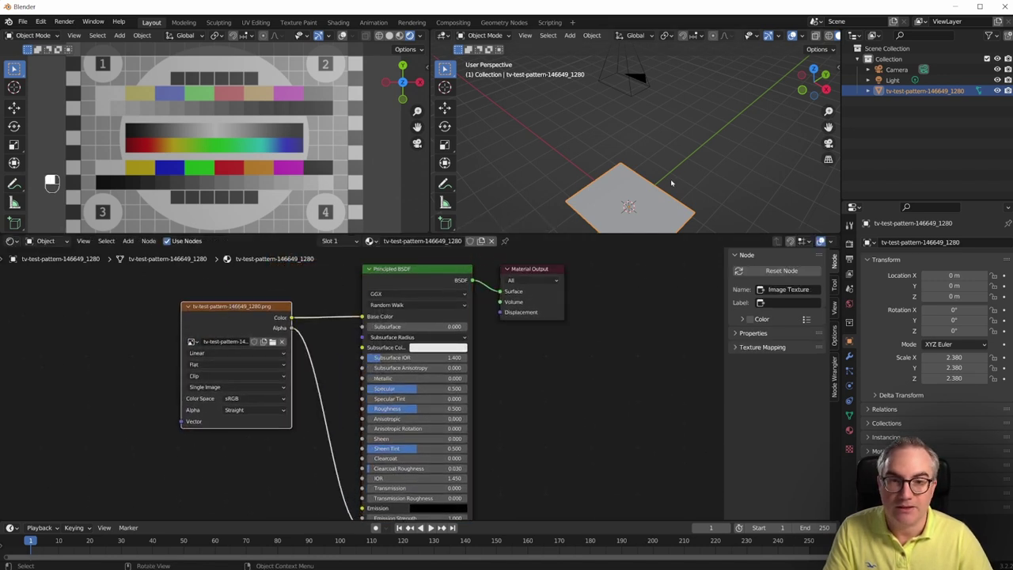
# Cut the image texture's Alpha link into the Principled BSDF and rearrange the nodes
pyautogui.hotkey('shift', 'a')
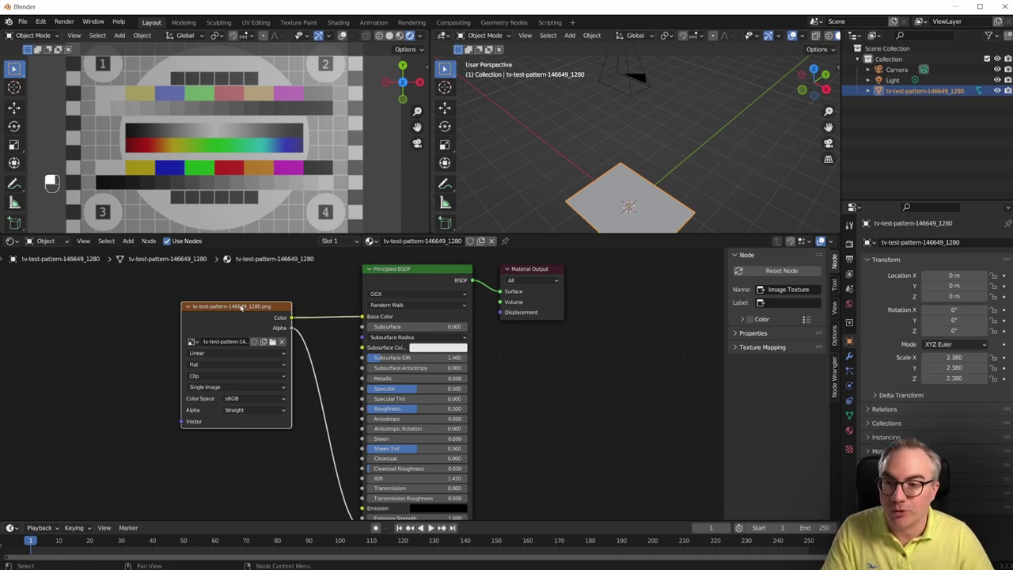
pyautogui.moveTo(241, 307); pyautogui.dragTo(219, 311)
pyautogui.click(422, 300)
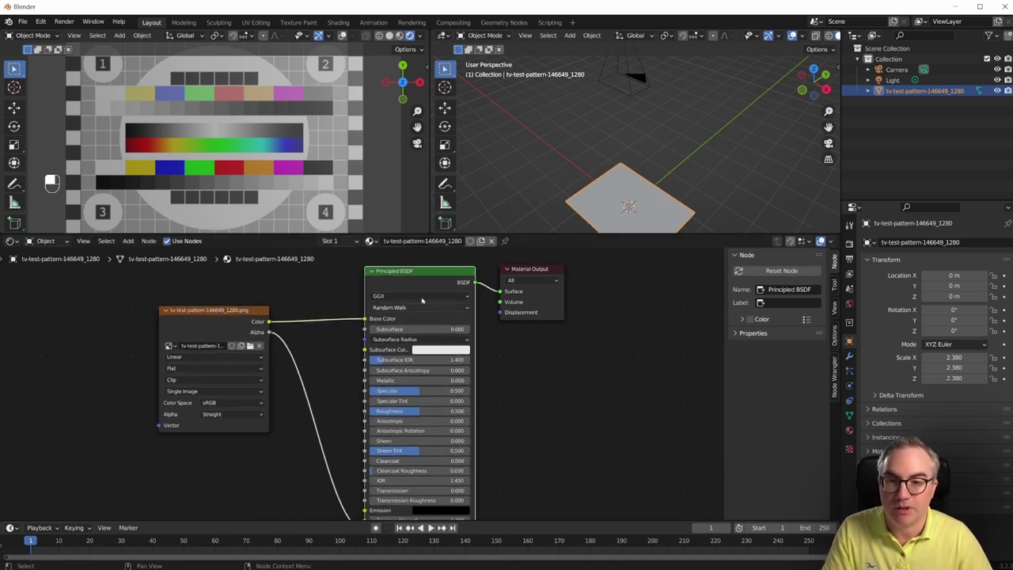
pyautogui.press('Home')
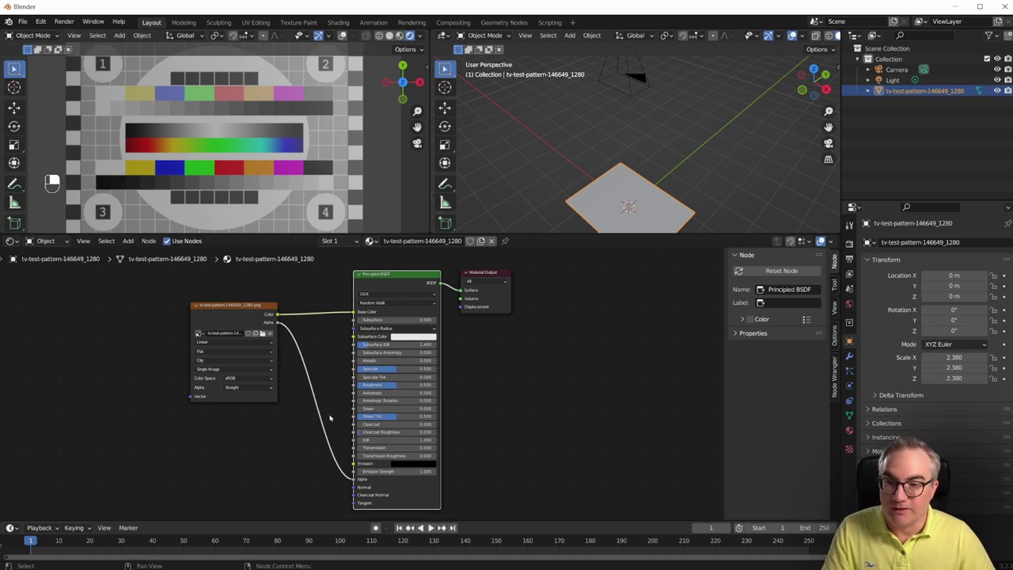
pyautogui.keyDown('ctrl'); pyautogui.moveTo(331, 409); pyautogui.dragTo(316, 441, button='right'); pyautogui.keyUp('ctrl')
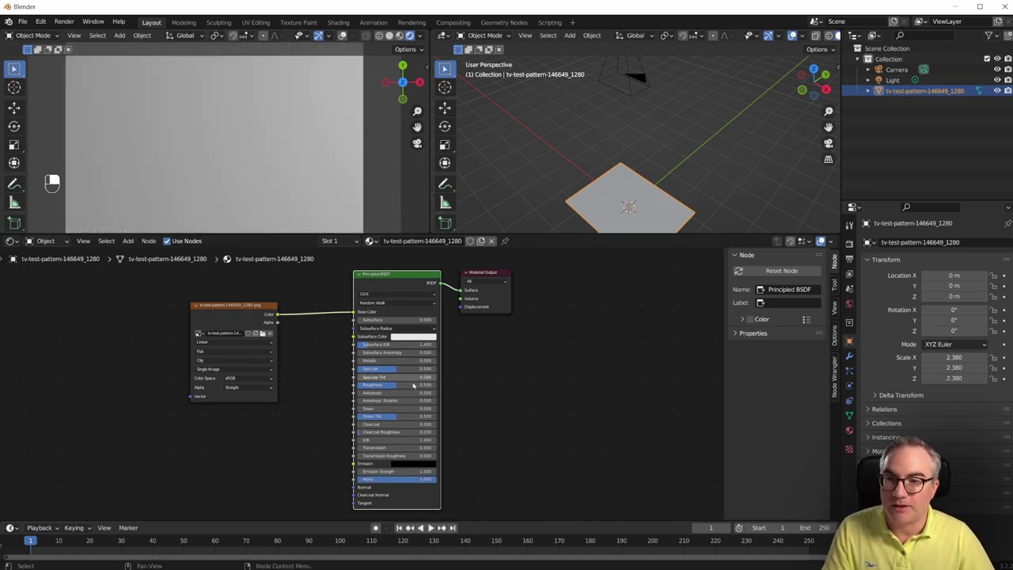
pyautogui.scroll(1, 413, 389)
pyautogui.scroll(2, 482, 355)
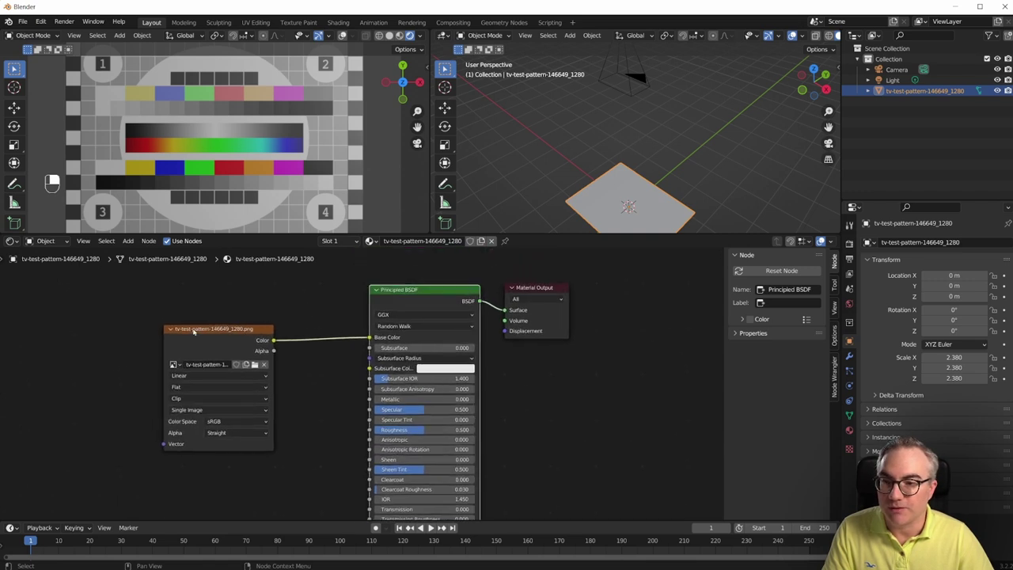
pyautogui.moveTo(206, 348); pyautogui.dragTo(156, 324)
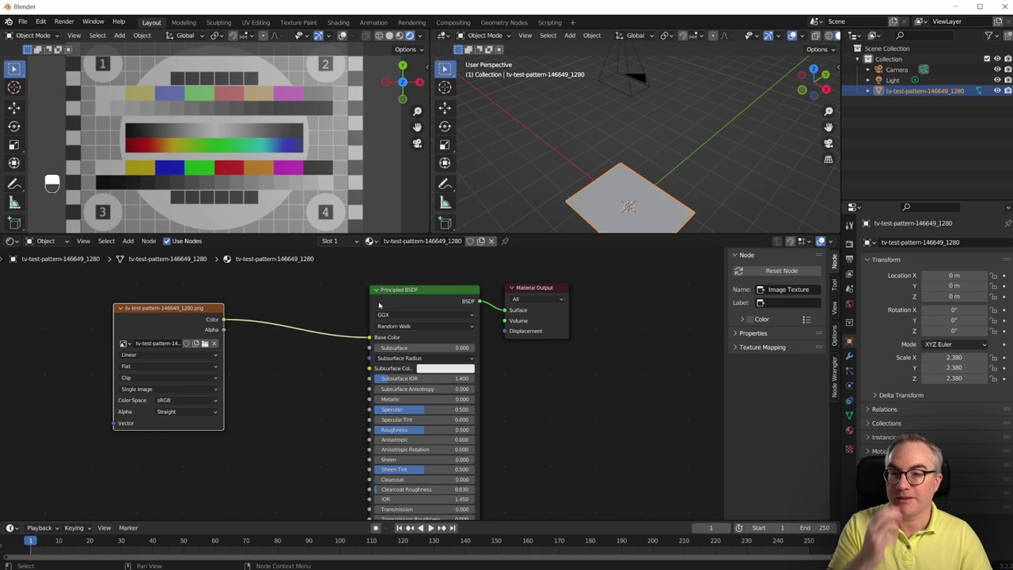
# Add an RGB colour node and centre it in the node view
pyautogui.moveTo(379, 306); pyautogui.dragTo(476, 465, button='middle')
pyautogui.hotkey('shift', 'a')
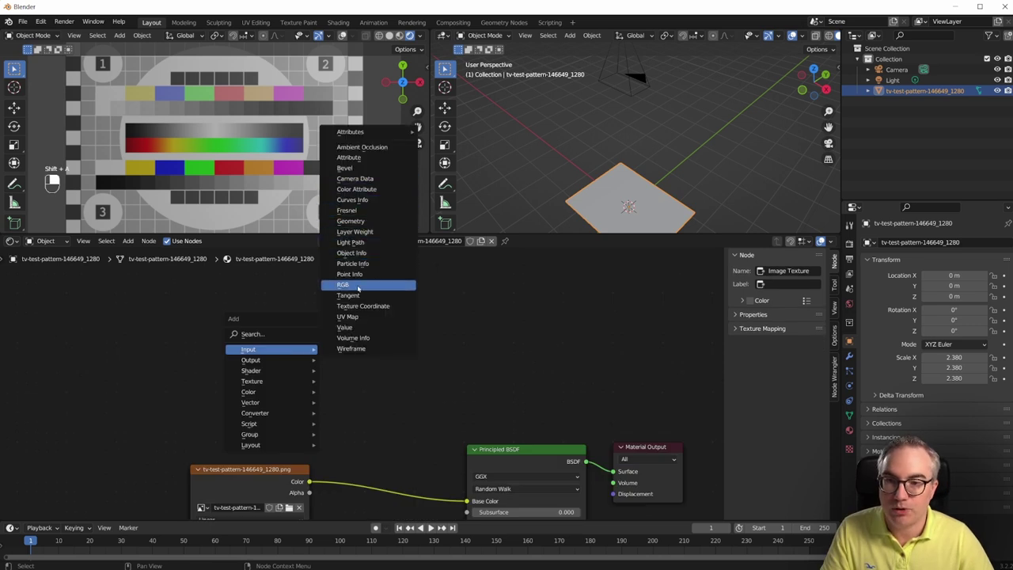
pyautogui.click(342, 284)
pyautogui.scroll(2, 287, 338)
pyautogui.scroll(2, 286, 338)
pyautogui.moveTo(307, 338); pyautogui.dragTo(477, 398, button='middle')
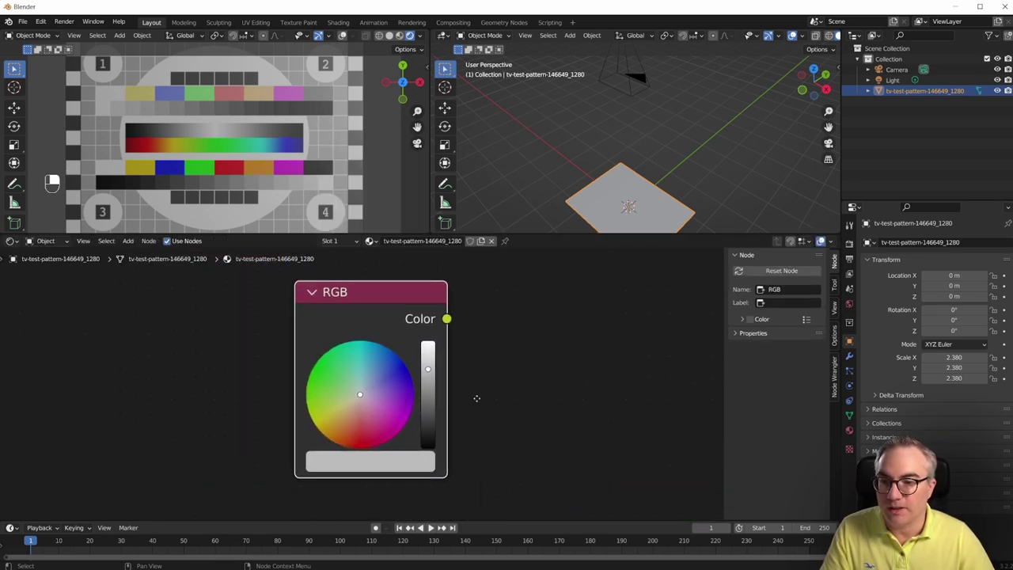
pyautogui.scroll(1, 401, 406)
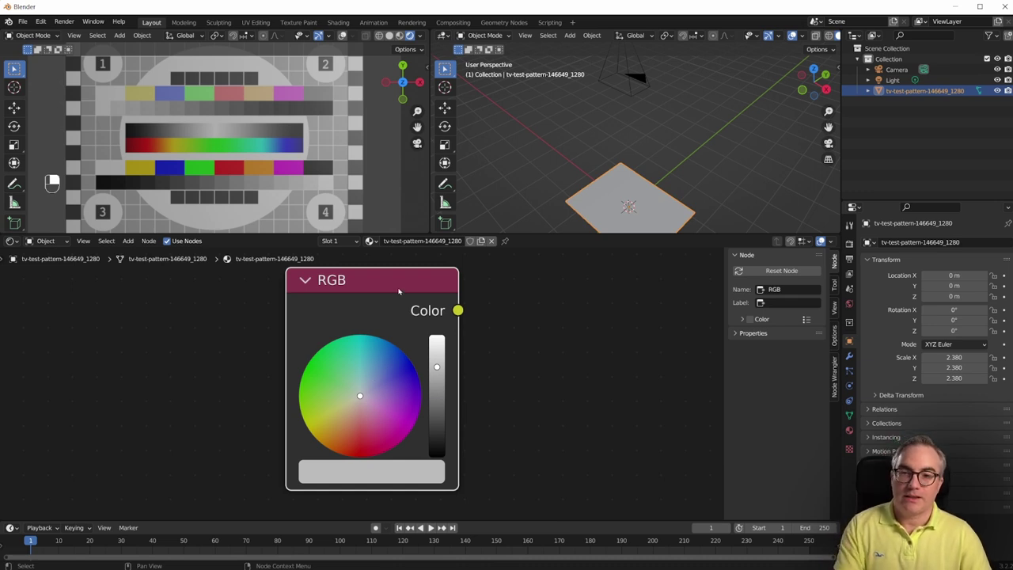
# Add a Separate HSV node beside it, fed by the RGB Color output
pyautogui.moveTo(398, 292); pyautogui.dragTo(322, 299, button='middle')
pyautogui.hotkey('shift', 'a')
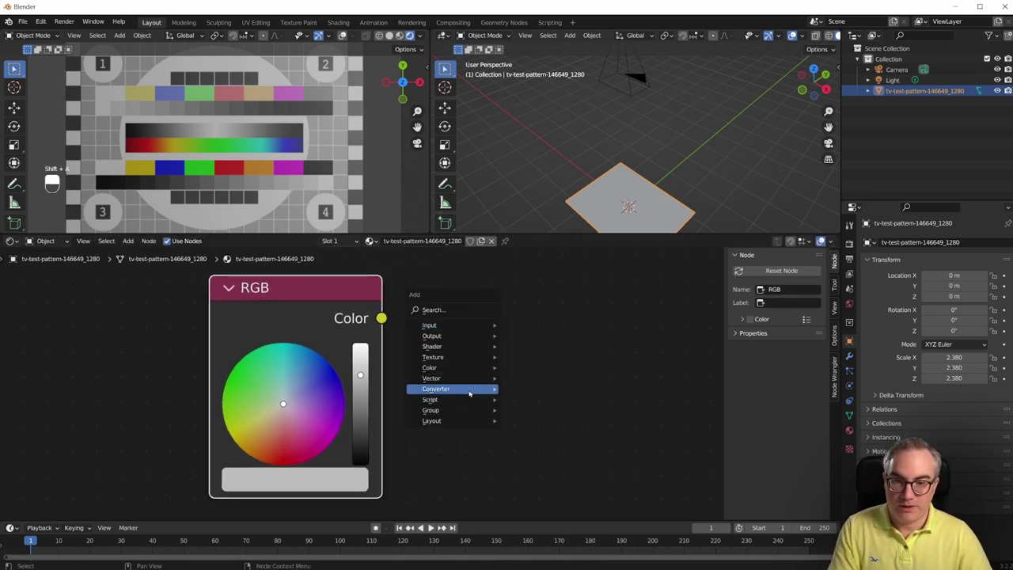
pyautogui.moveTo(451, 389)
pyautogui.click(552, 494)
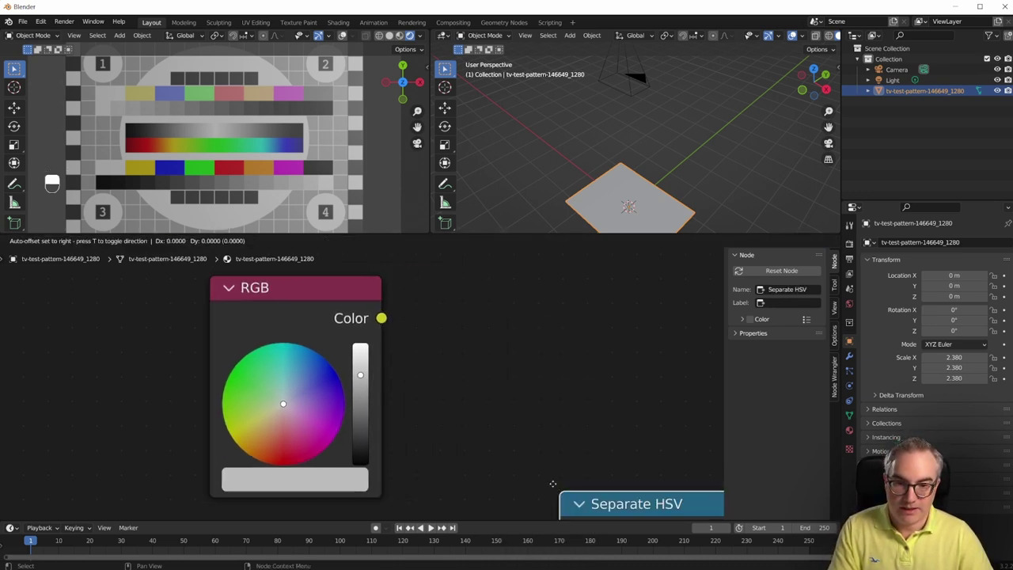
pyautogui.click(423, 281)
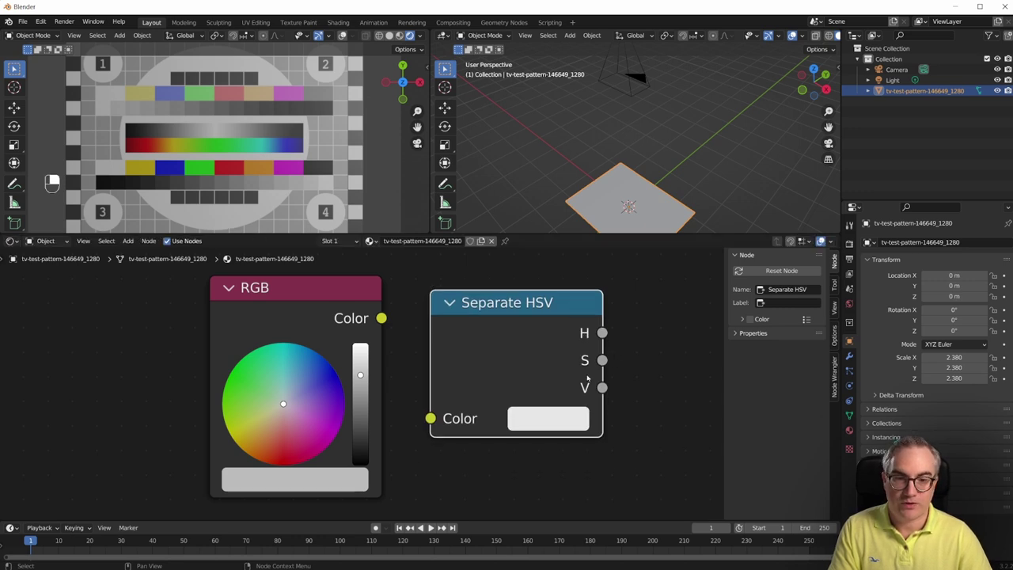
pyautogui.moveTo(381, 318); pyautogui.dragTo(430, 418)
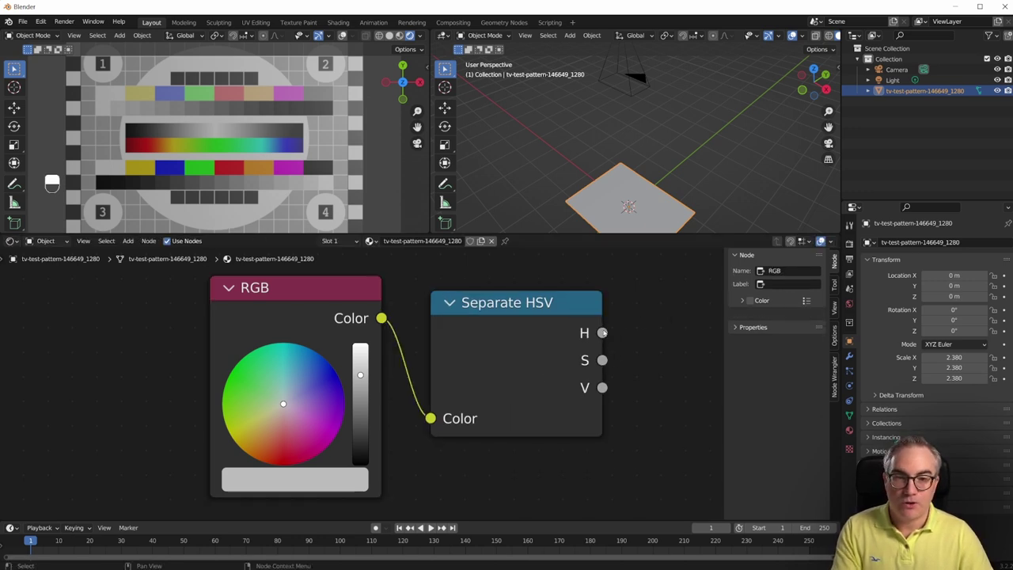
pyautogui.moveTo(602, 332); pyautogui.dragTo(656, 317)
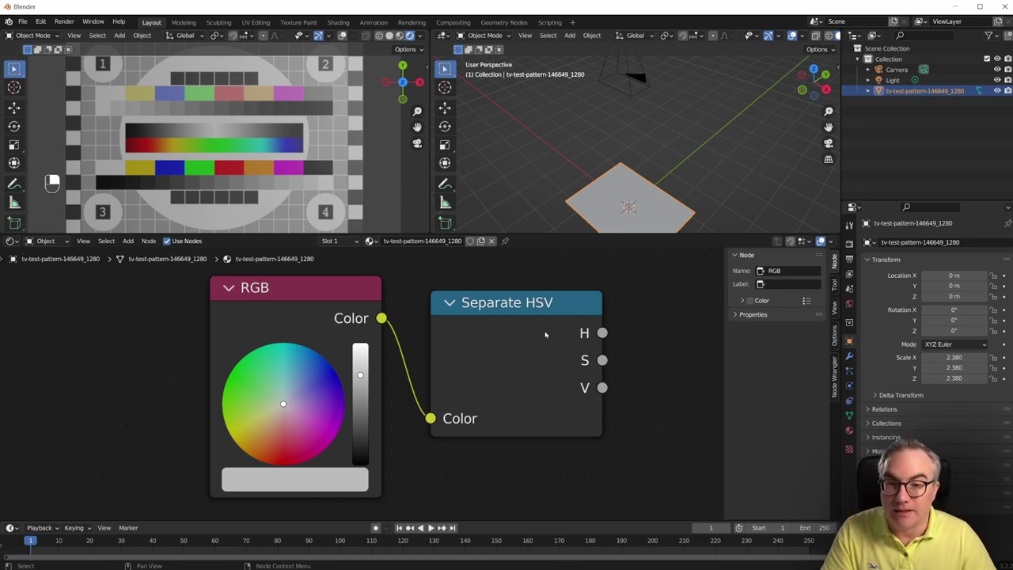
pyautogui.moveTo(603, 333); pyautogui.dragTo(679, 333)
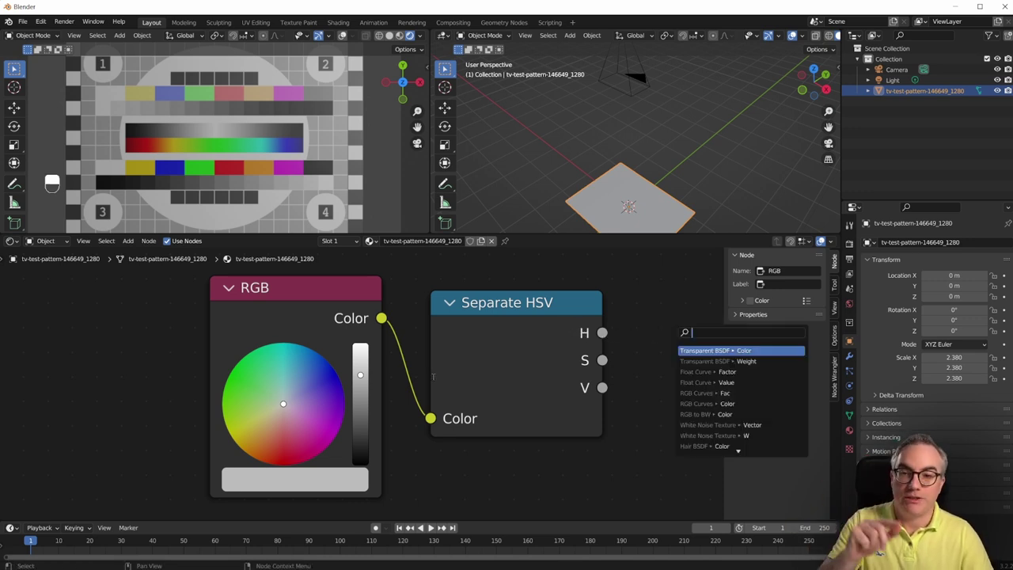
# Try several hues, brightness levels and red on the RGB colour, then reset it to white
pyautogui.moveTo(306, 429)
pyautogui.mouseDown()
pyautogui.moveTo(229, 375)
pyautogui.moveTo(324, 360)
pyautogui.moveTo(375, 419)
pyautogui.mouseUp()
pyautogui.moveTo(603, 334); pyautogui.dragTo(694, 326)
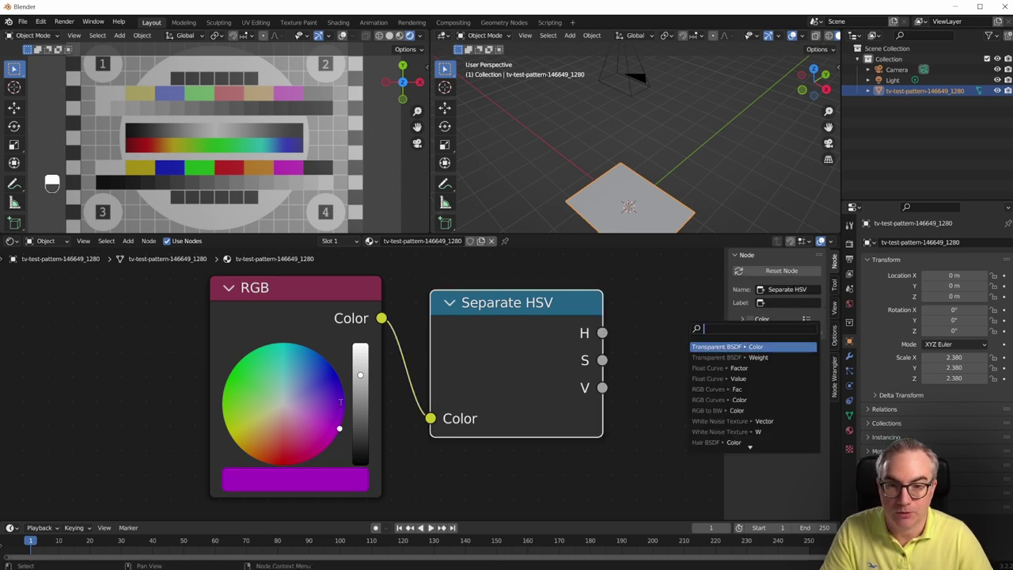
pyautogui.moveTo(310, 422)
pyautogui.mouseDown()
pyautogui.moveTo(280, 404)
pyautogui.moveTo(337, 428)
pyautogui.moveTo(285, 404)
pyautogui.mouseUp()
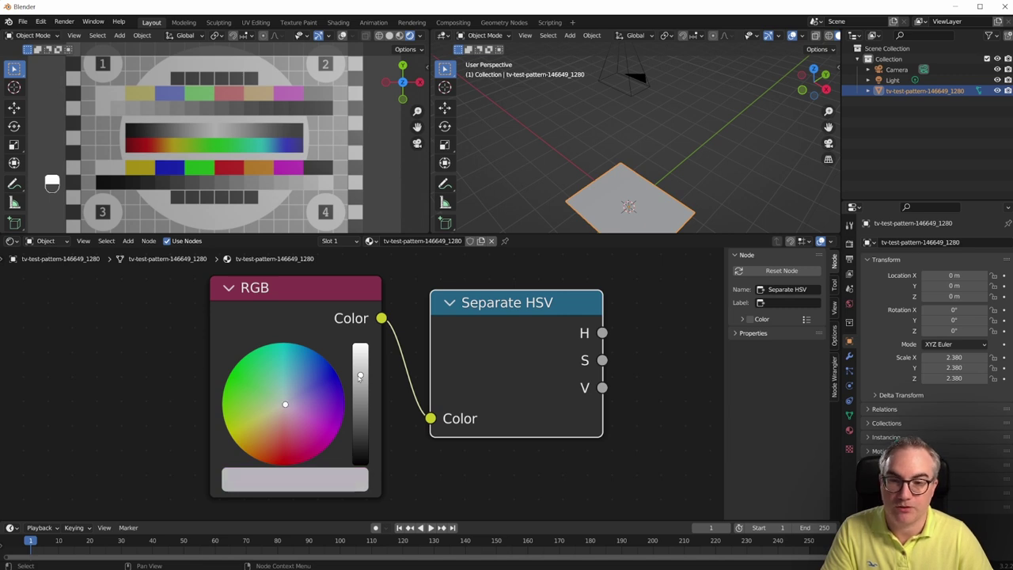
pyautogui.moveTo(360, 377)
pyautogui.mouseDown()
pyautogui.moveTo(360, 459)
pyautogui.moveTo(360, 345)
pyautogui.mouseUp()
pyautogui.moveTo(602, 387); pyautogui.dragTo(621, 389)
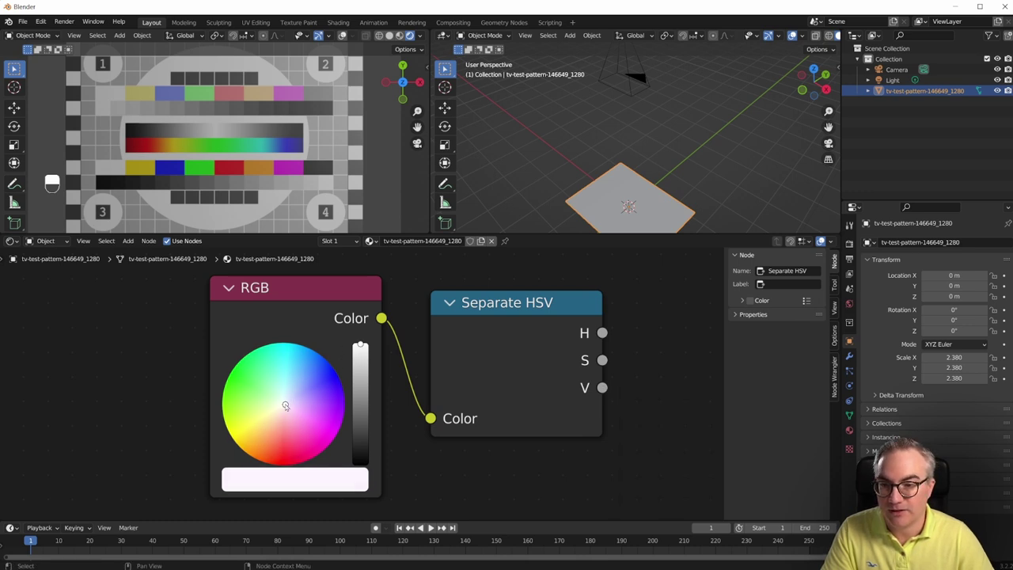
pyautogui.moveTo(286, 404)
pyautogui.mouseDown()
pyautogui.moveTo(283, 465)
pyautogui.moveTo(234, 420)
pyautogui.moveTo(340, 372)
pyautogui.moveTo(342, 384)
pyautogui.moveTo(296, 355)
pyautogui.moveTo(248, 353)
pyautogui.mouseUp()
pyautogui.moveTo(602, 360); pyautogui.dragTo(660, 358)
pyautogui.press('Escape')
pyautogui.hotkey('ctrl', 'z')
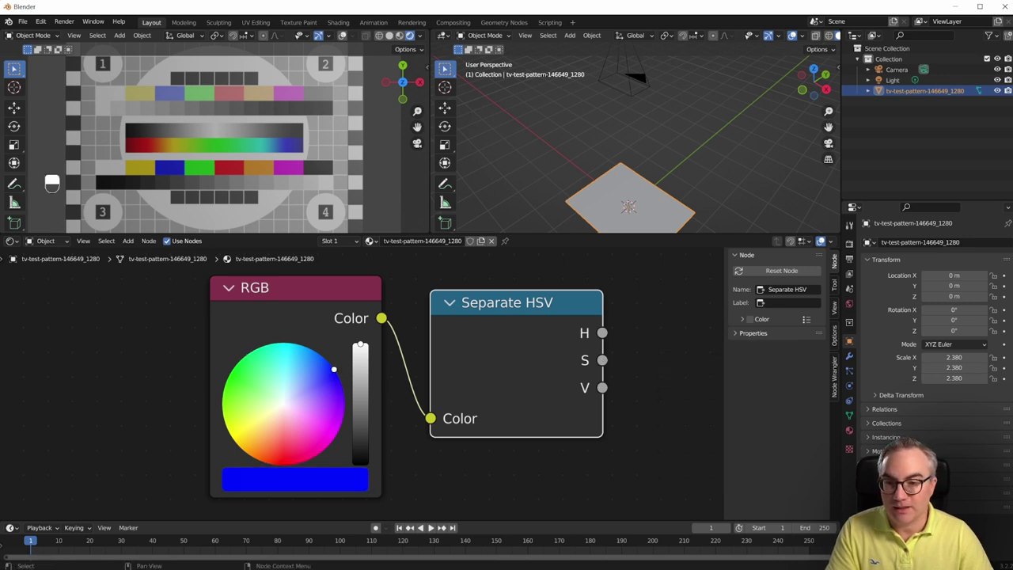
pyautogui.click(284, 405)
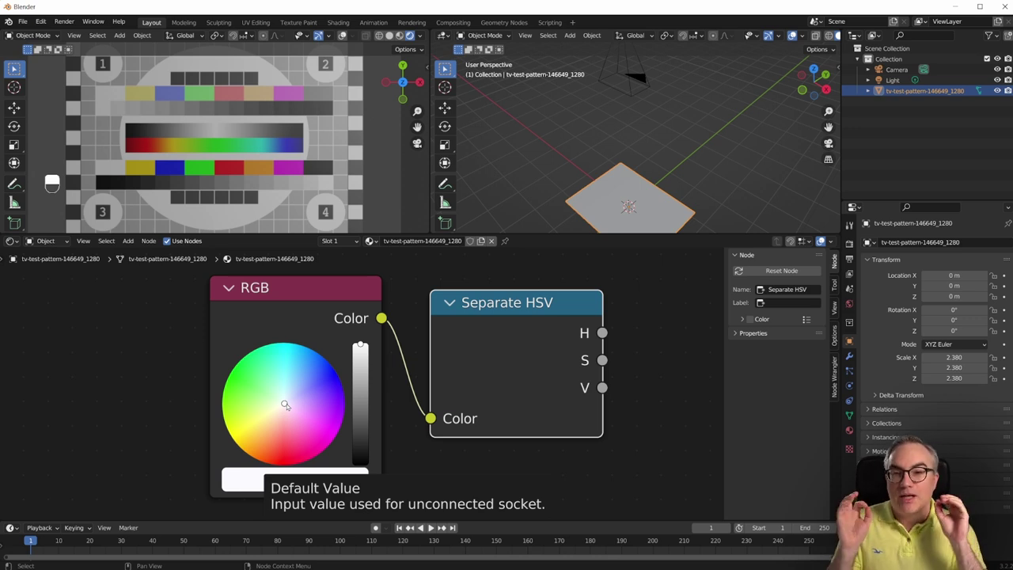
# Connect the Image Texture's Color output into Separate HSV's Color input and tidy the nodes
pyautogui.scroll(-1, 542, 363)
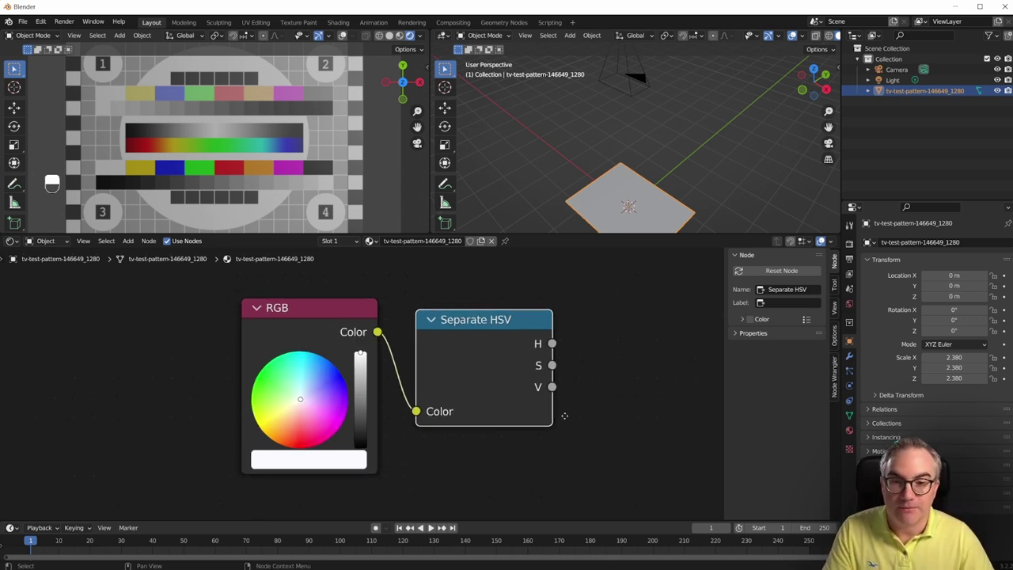
pyautogui.moveTo(542, 363); pyautogui.dragTo(451, 396, button='middle')
pyautogui.scroll(-1, 533, 392)
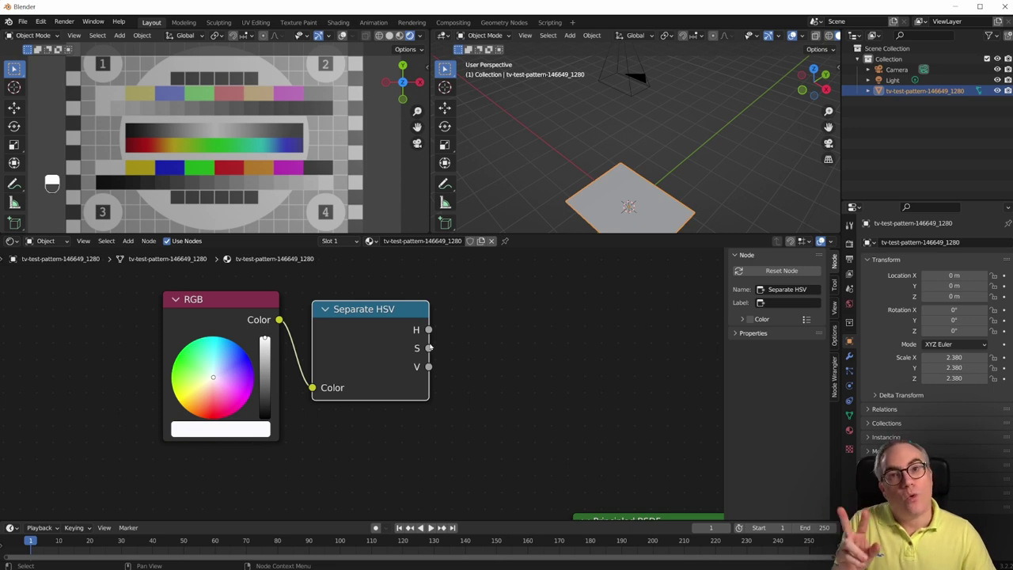
pyautogui.press('Home')
pyautogui.moveTo(340, 280); pyautogui.dragTo(376, 357)
pyautogui.moveTo(305, 447); pyautogui.dragTo(337, 396)
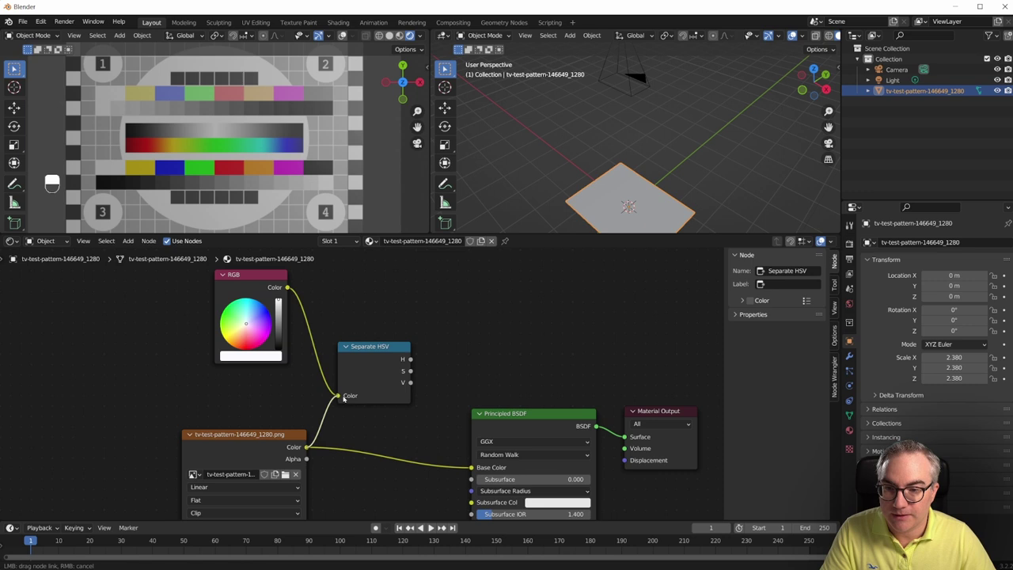
pyautogui.moveTo(368, 356); pyautogui.dragTo(372, 339)
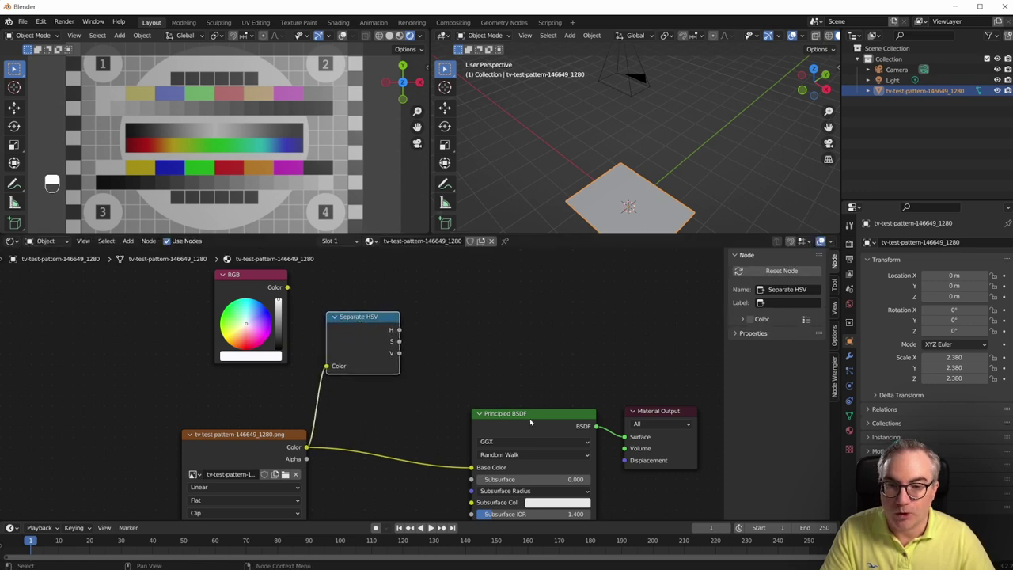
pyautogui.moveTo(530, 421); pyautogui.dragTo(527, 435)
pyautogui.moveTo(238, 433); pyautogui.dragTo(238, 431)
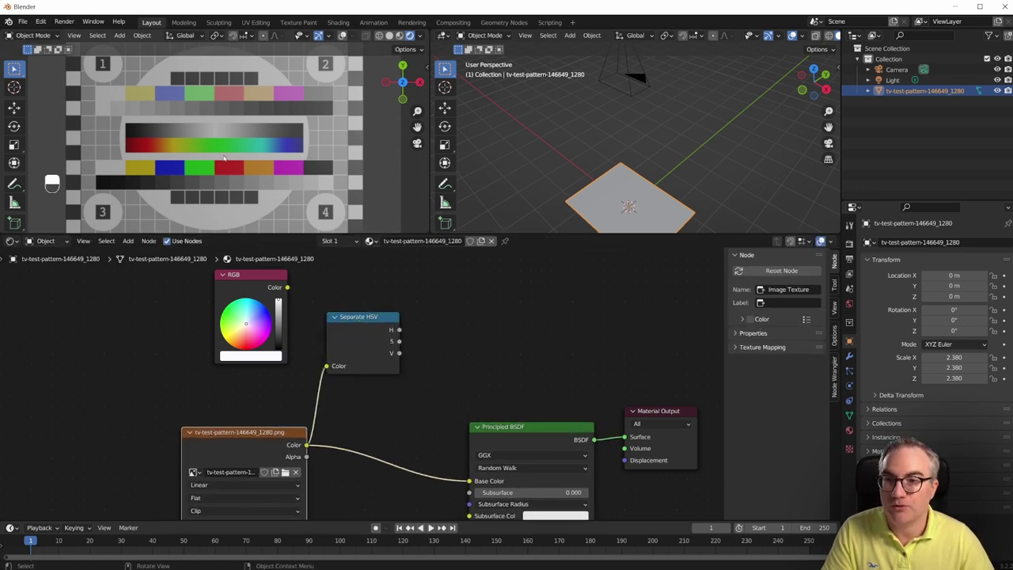
pyautogui.moveTo(488, 343); pyautogui.dragTo(420, 441, button='middle')
# Eyedrop the test pattern's orange bar as the RGB node's colour
pyautogui.moveTo(277, 414); pyautogui.dragTo(311, 403)
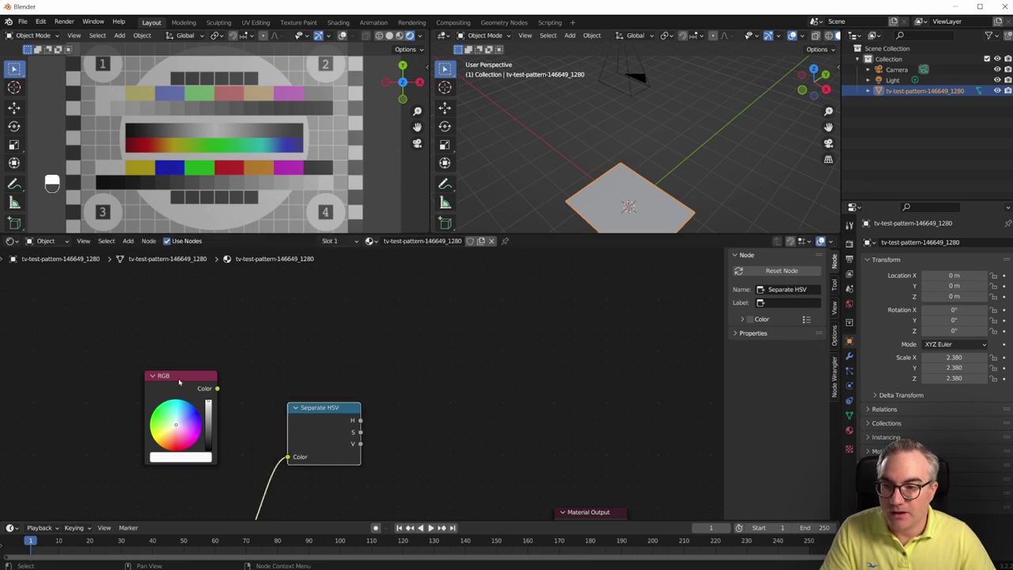
pyautogui.moveTo(184, 373); pyautogui.dragTo(207, 288)
pyautogui.scroll(2, 339, 311)
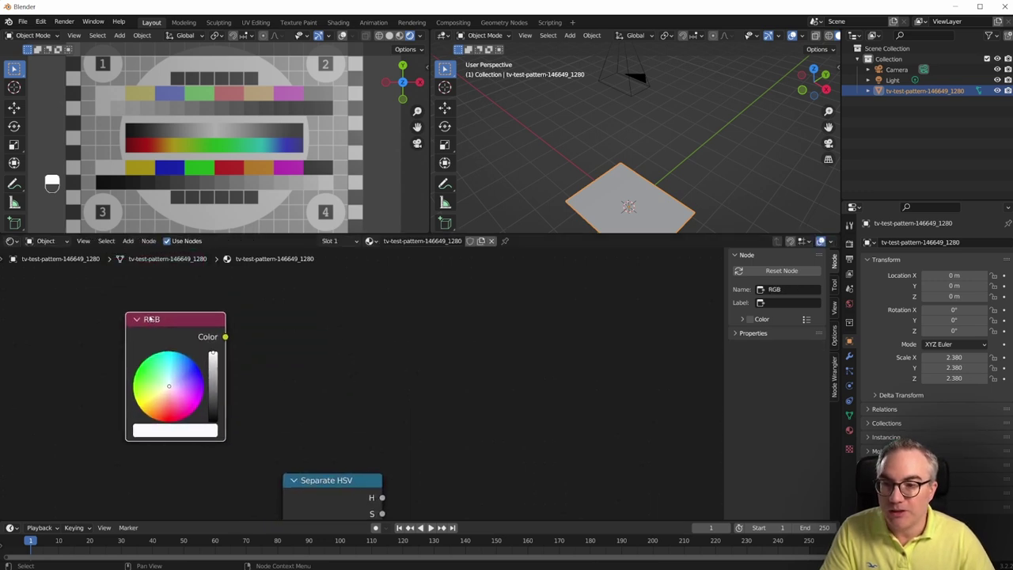
pyautogui.click(190, 432)
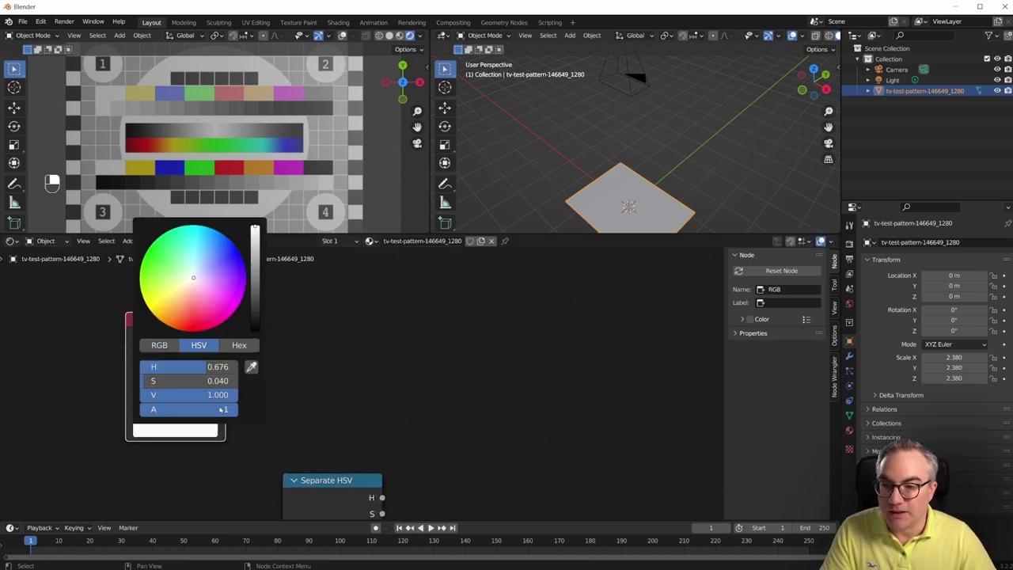
pyautogui.click(251, 368)
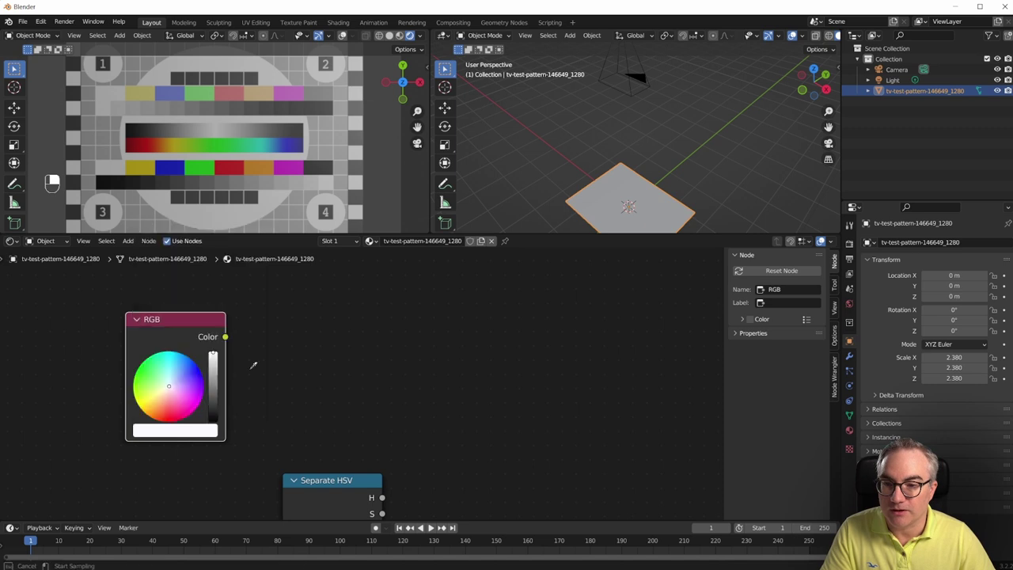
pyautogui.click(261, 165)
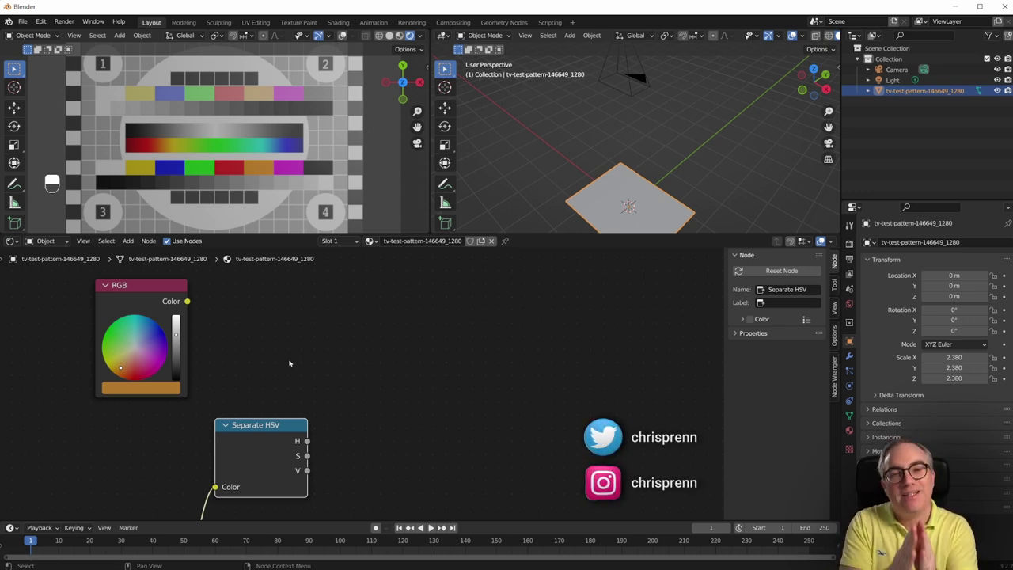
pyautogui.scroll(1, 102, 377)
pyautogui.scroll(1, 102, 377)
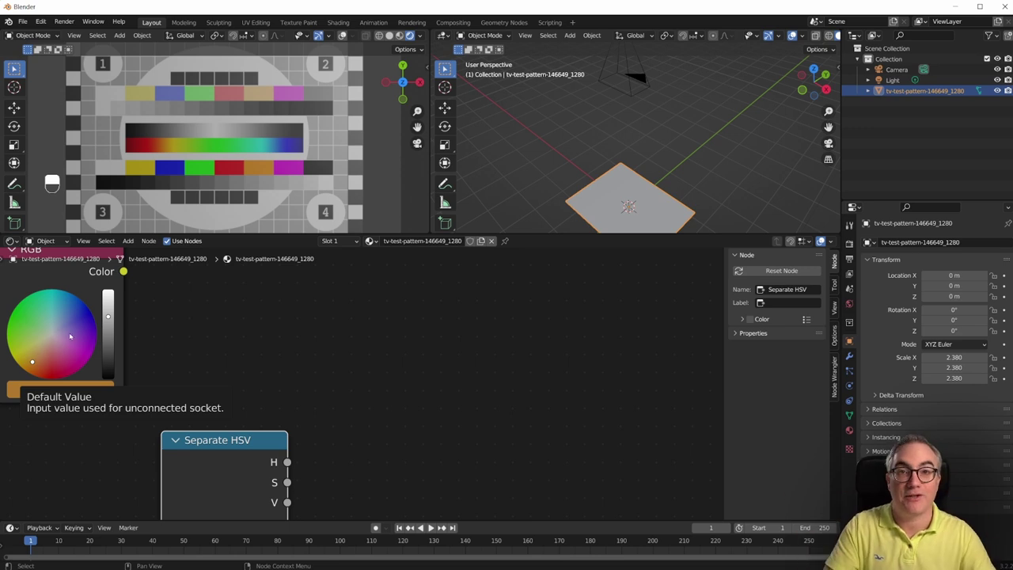
# Add an Add math node fed by Separate HSV's hue output
pyautogui.scroll(-1, 334, 409)
pyautogui.scroll(-1, 338, 438)
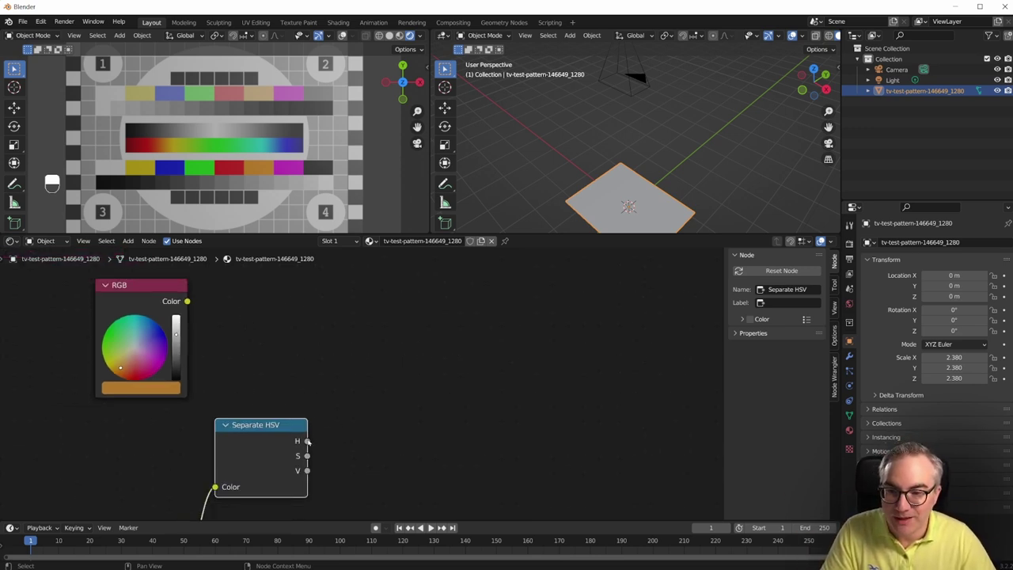
pyautogui.hotkey('shift', 'a')
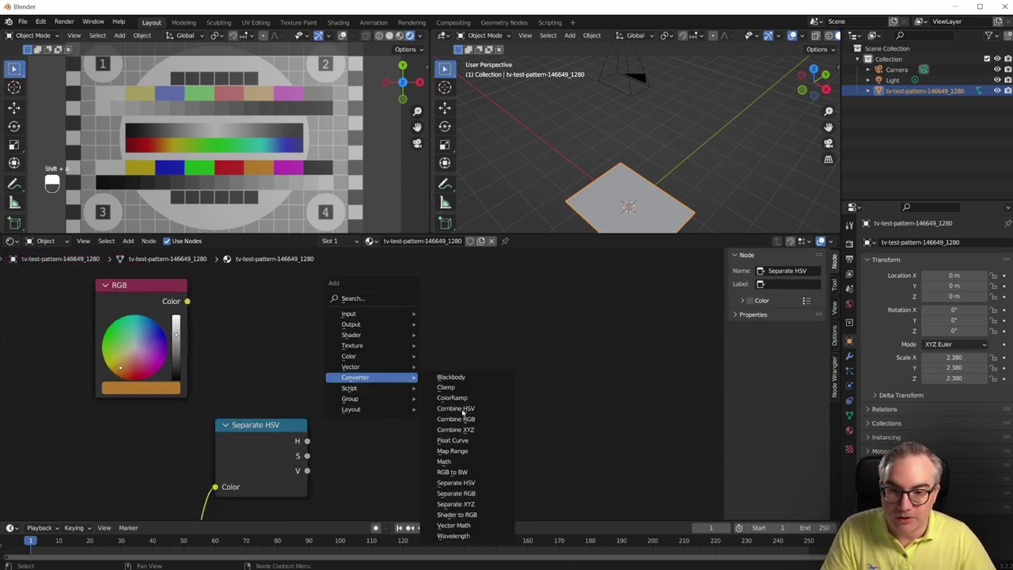
pyautogui.click(444, 461)
pyautogui.click(450, 418)
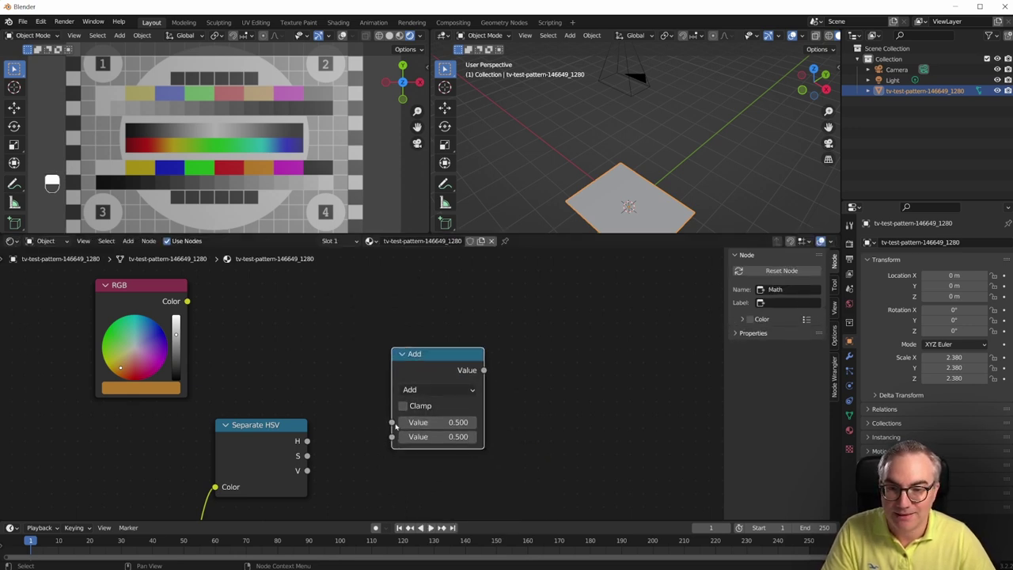
pyautogui.moveTo(393, 424); pyautogui.dragTo(307, 441)
pyautogui.moveTo(423, 354); pyautogui.dragTo(437, 300)
# Duplicate it as a Subtract node on the hue, and make the RGB colour slightly redder
pyautogui.hotkey('shift', 'd')
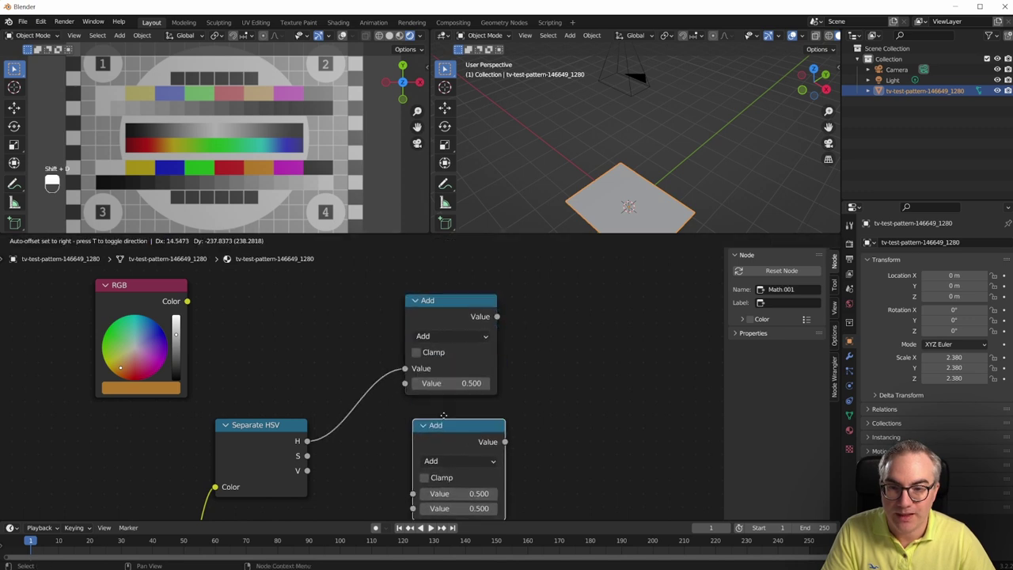
pyautogui.click(436, 397)
pyautogui.moveTo(307, 441); pyautogui.dragTo(404, 476)
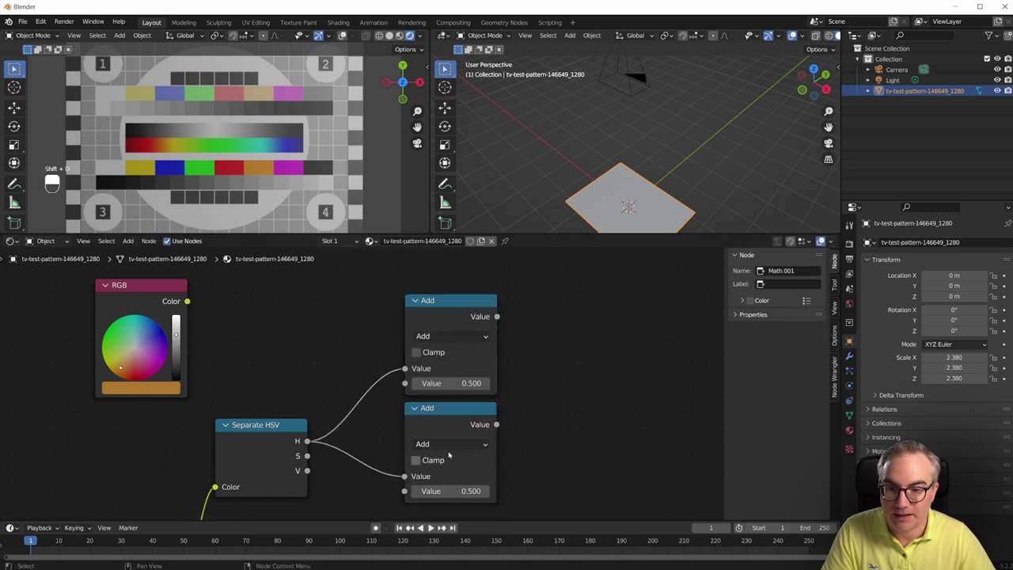
pyautogui.click(449, 445)
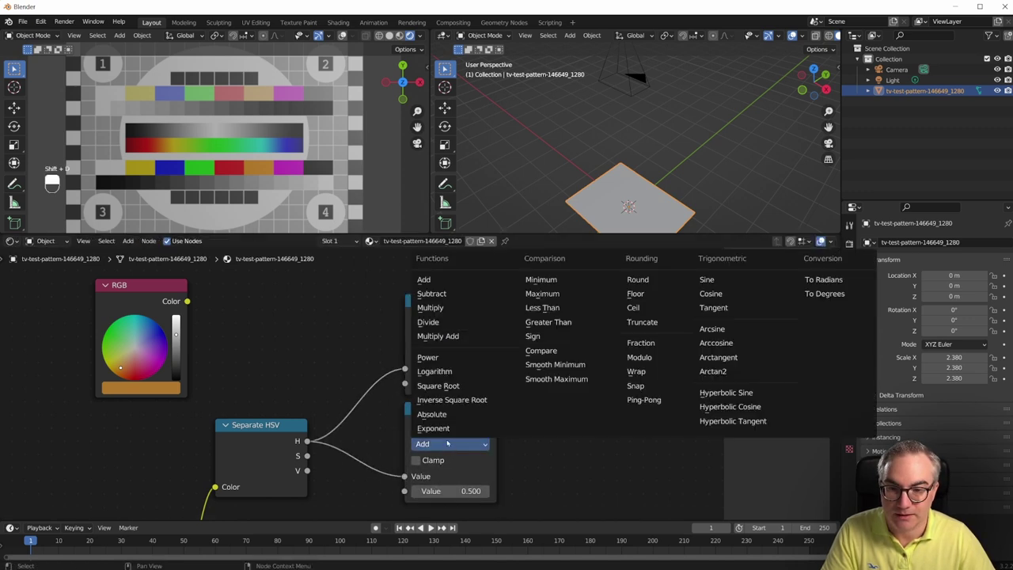
pyautogui.click(451, 295)
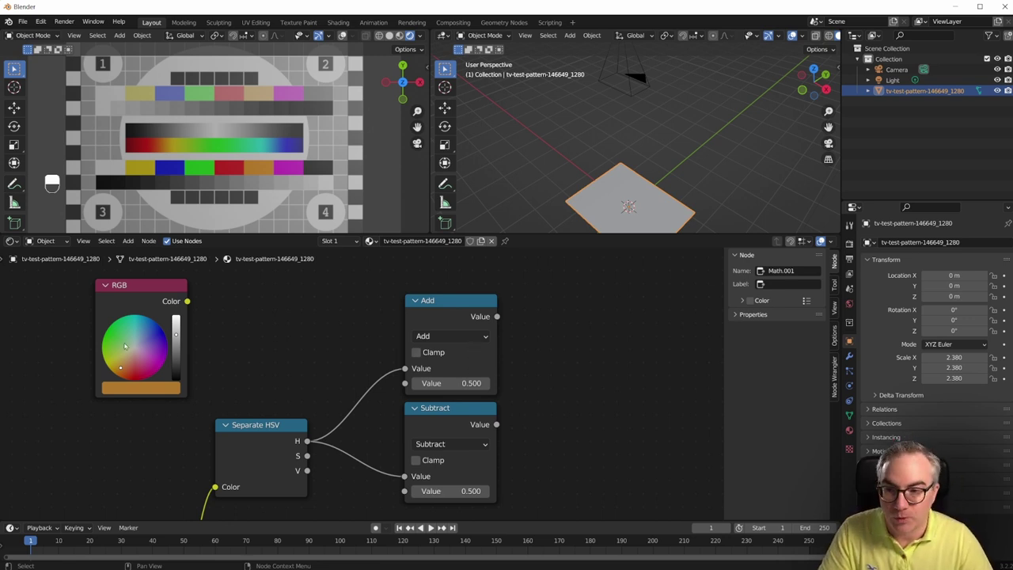
pyautogui.moveTo(119, 368); pyautogui.dragTo(124, 372)
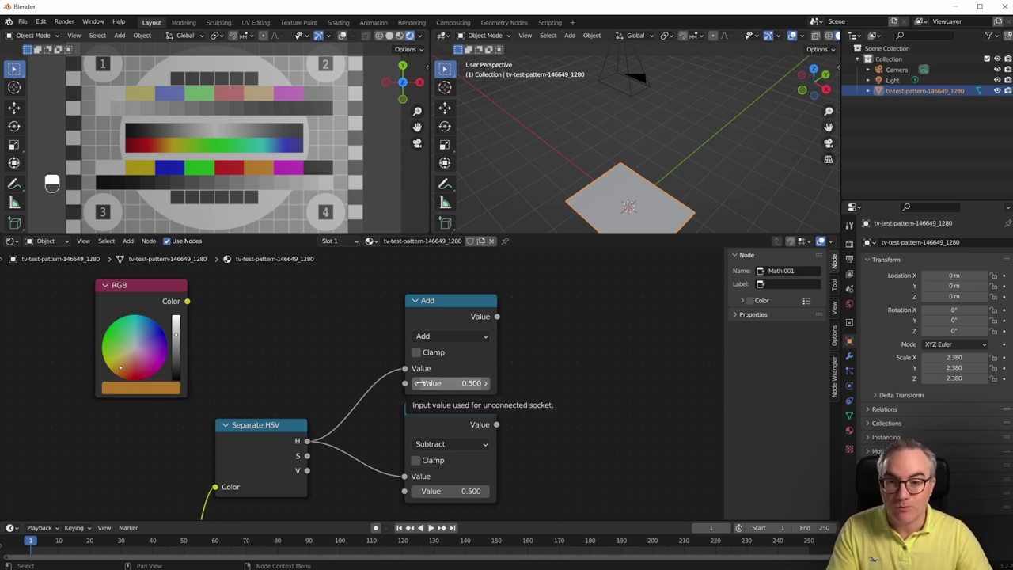
# Add a Value node feeding the second inputs of the Add and Subtract nodes
pyautogui.hotkey('shift', 'a')
pyautogui.moveTo(234, 247)
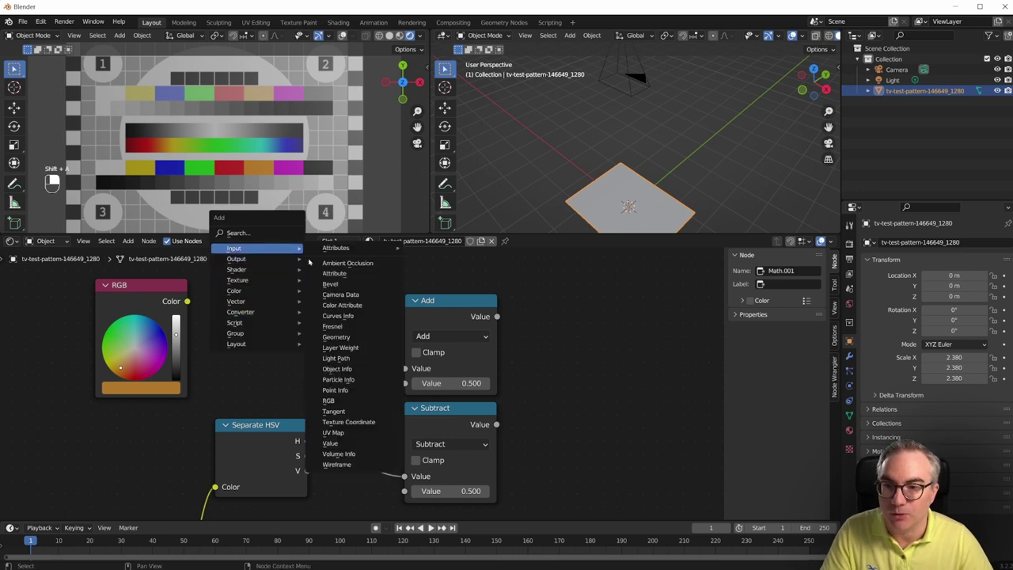
pyautogui.click(346, 450)
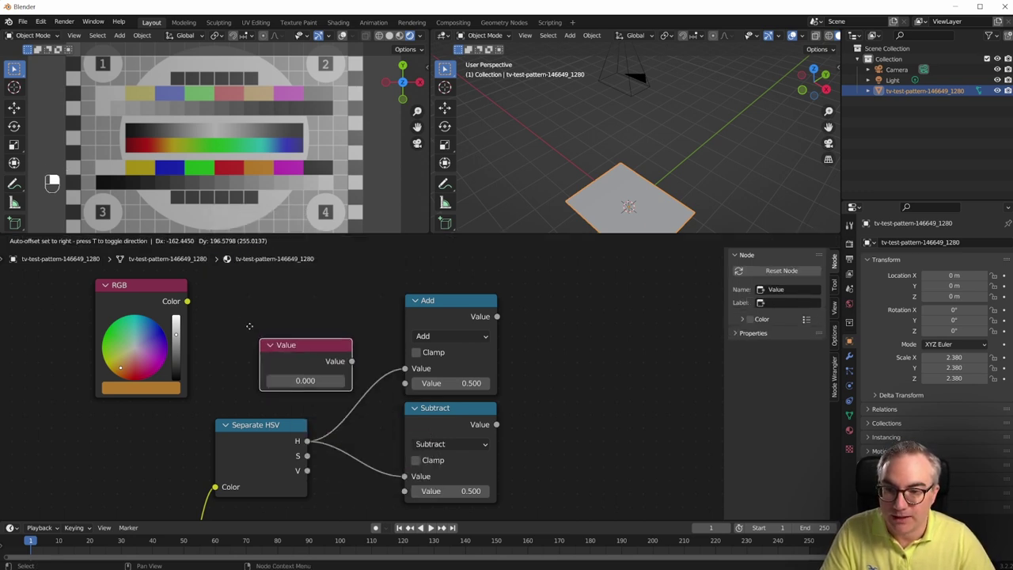
pyautogui.click(333, 349)
pyautogui.moveTo(336, 341); pyautogui.dragTo(408, 382)
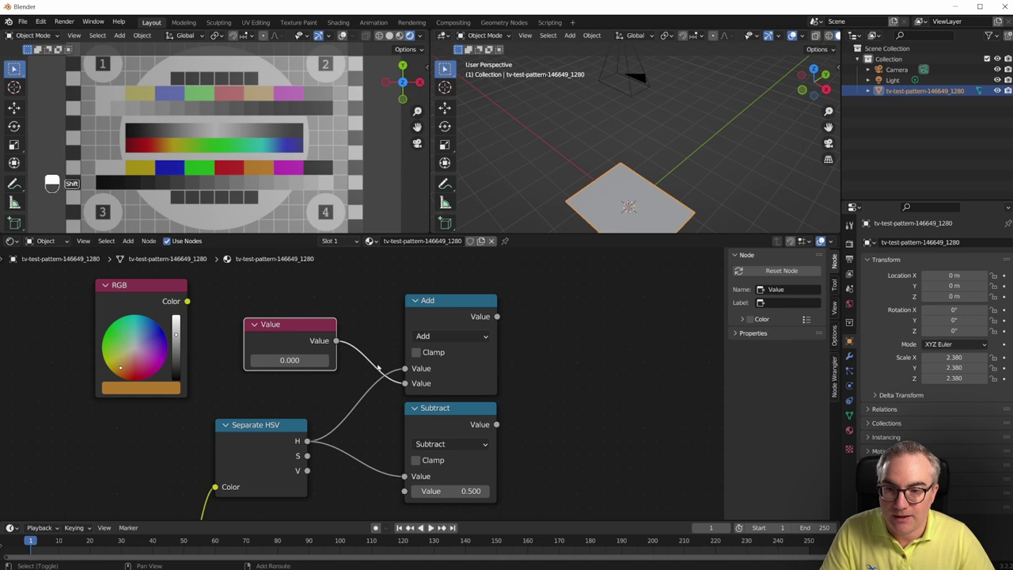
pyautogui.moveTo(337, 340); pyautogui.dragTo(404, 491)
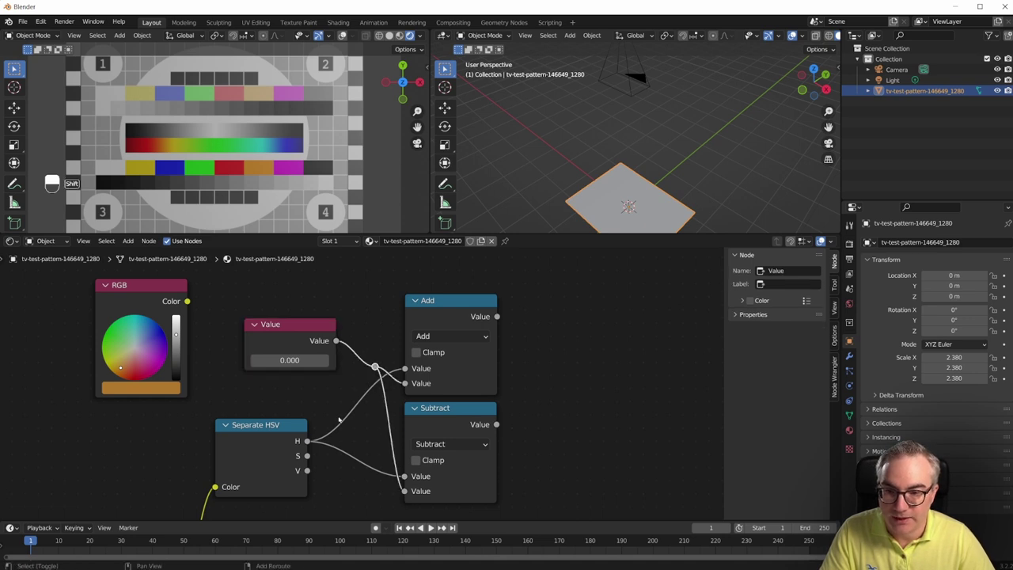
# Add reroute points on the hue and Value links and reposition the Value node
pyautogui.keyDown('shift'); pyautogui.moveTo(338, 420); pyautogui.dragTo(372, 413, button='right'); pyautogui.keyUp('shift')
pyautogui.press('g')
pyautogui.click(385, 390)
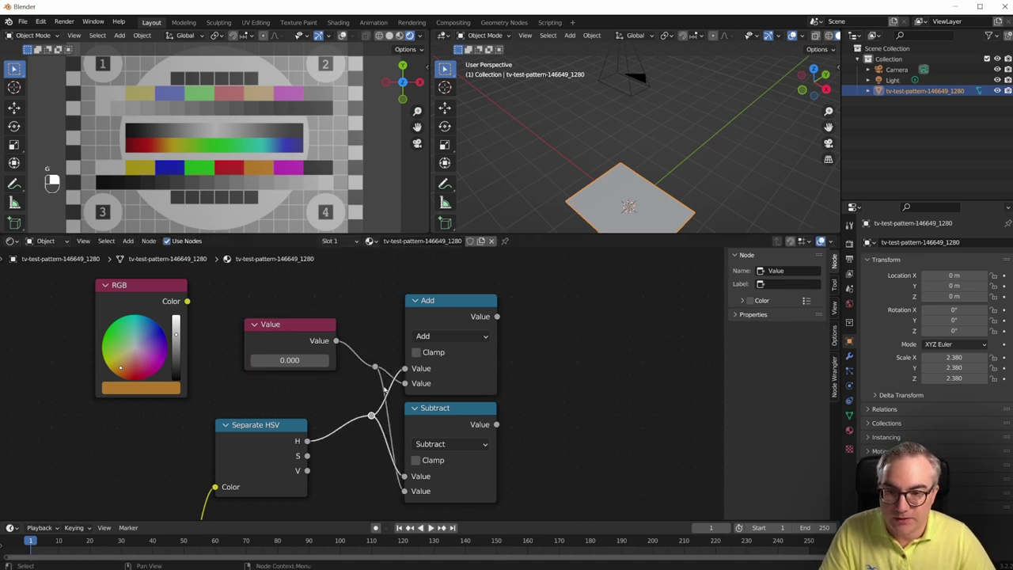
pyautogui.press('g')
pyautogui.click(369, 407)
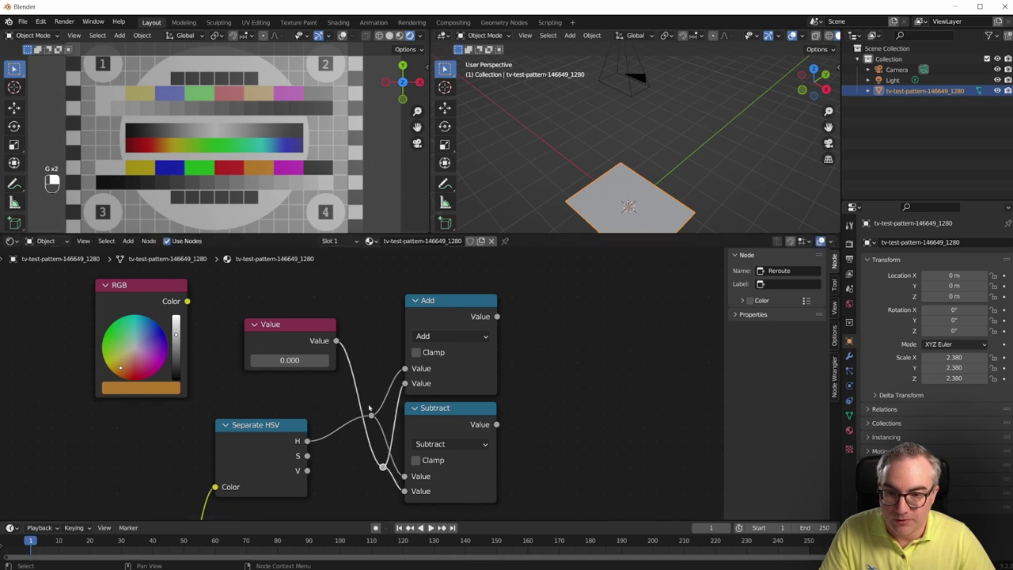
pyautogui.press('g')
pyautogui.click(377, 413)
pyautogui.moveTo(305, 325); pyautogui.dragTo(303, 309)
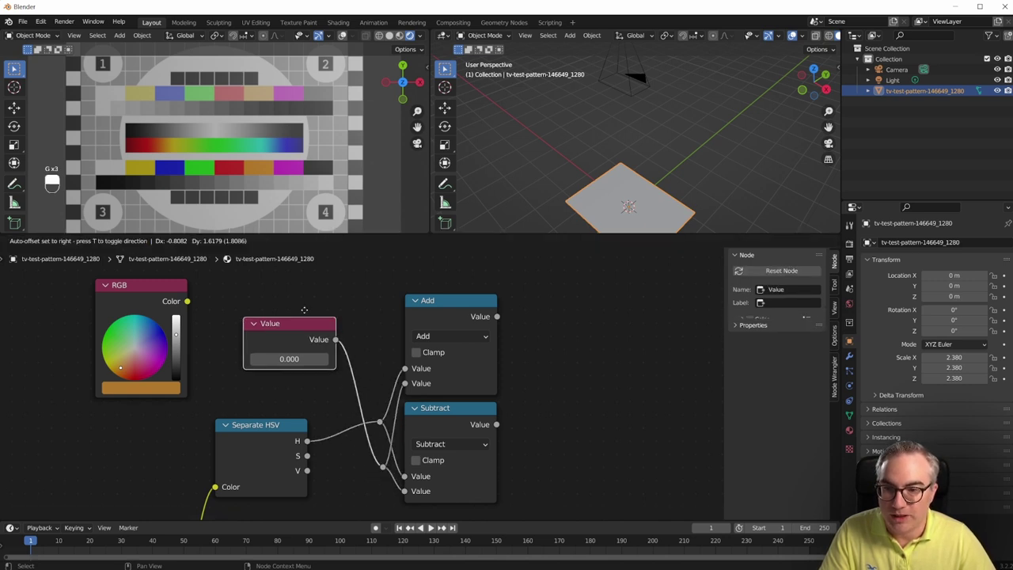
pyautogui.click(304, 317)
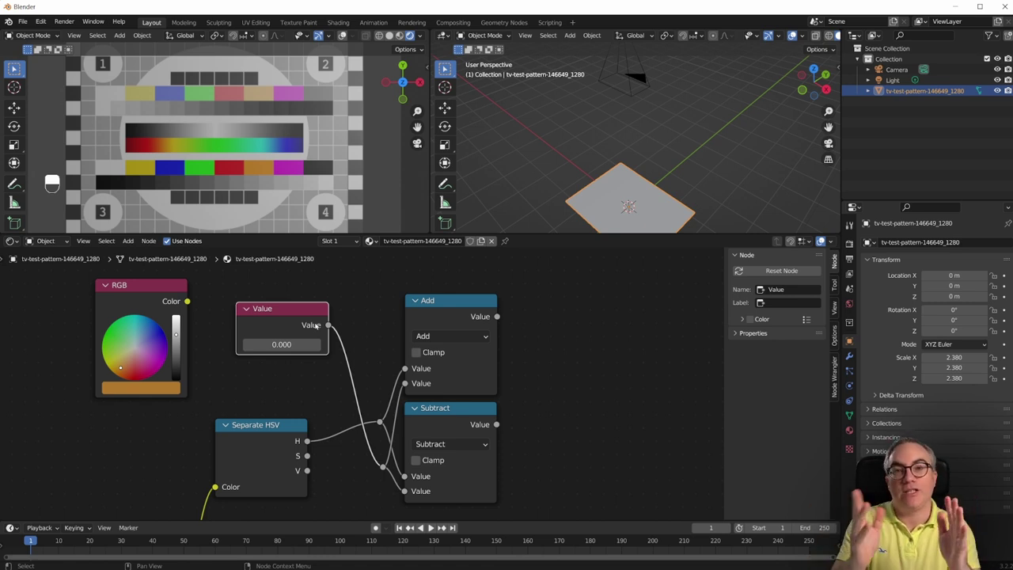
# Set the Value node to 0.1 and collapse the Add and Subtract nodes into a stack
pyautogui.click(299, 344)
pyautogui.write('0.1')
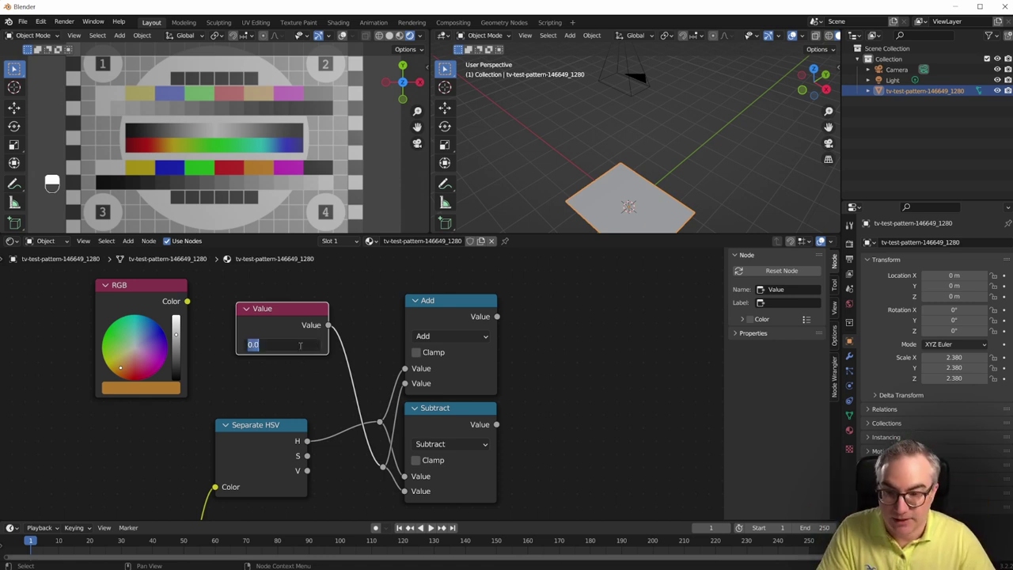
pyautogui.press('Return')
pyautogui.scroll(-1, 502, 362)
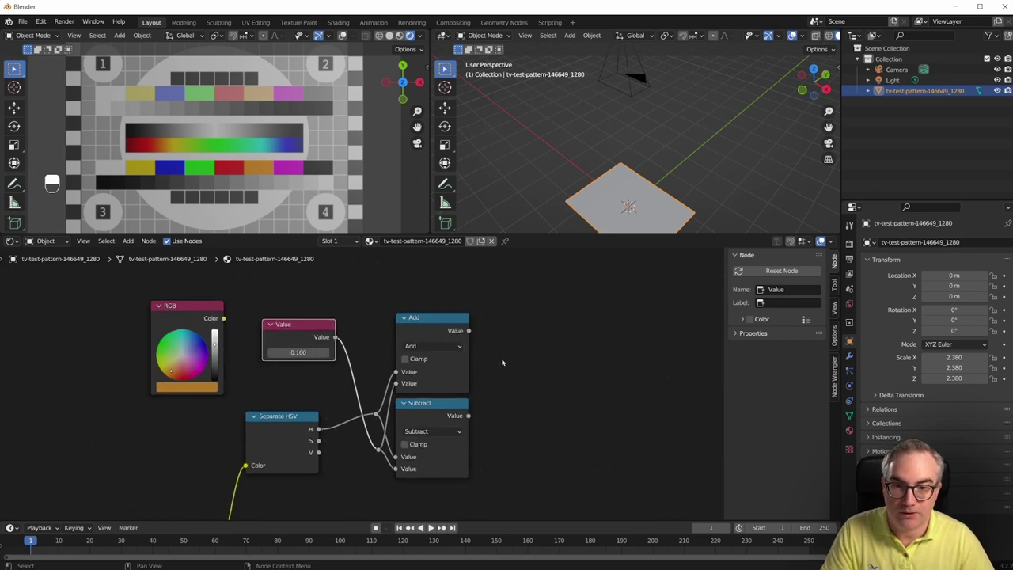
pyautogui.click(403, 318)
pyautogui.moveTo(416, 317); pyautogui.dragTo(424, 407)
pyautogui.click(404, 402)
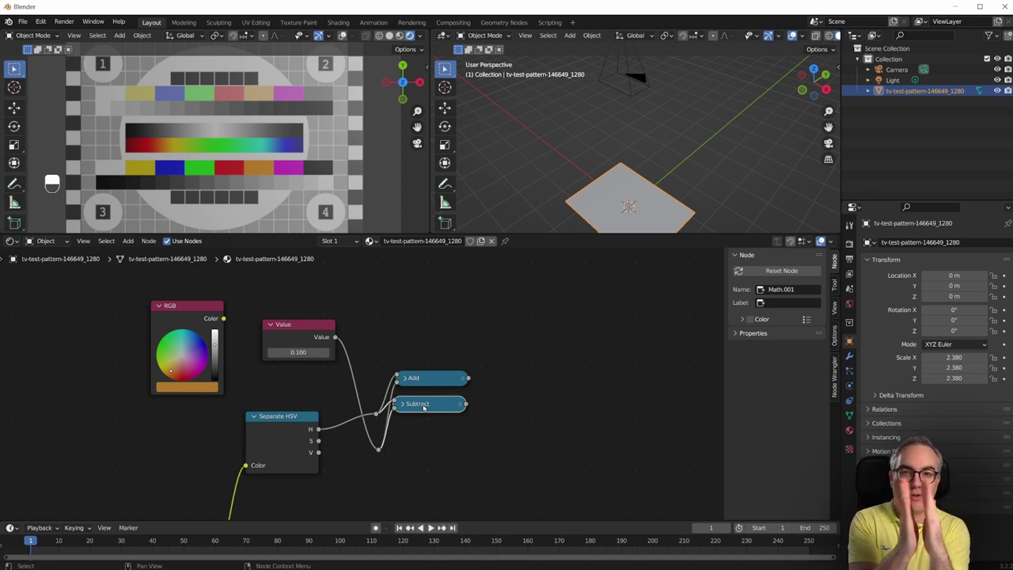
# Add a Math node right of Subtract and set its operation to Less Than
pyautogui.scroll(2, 407, 411)
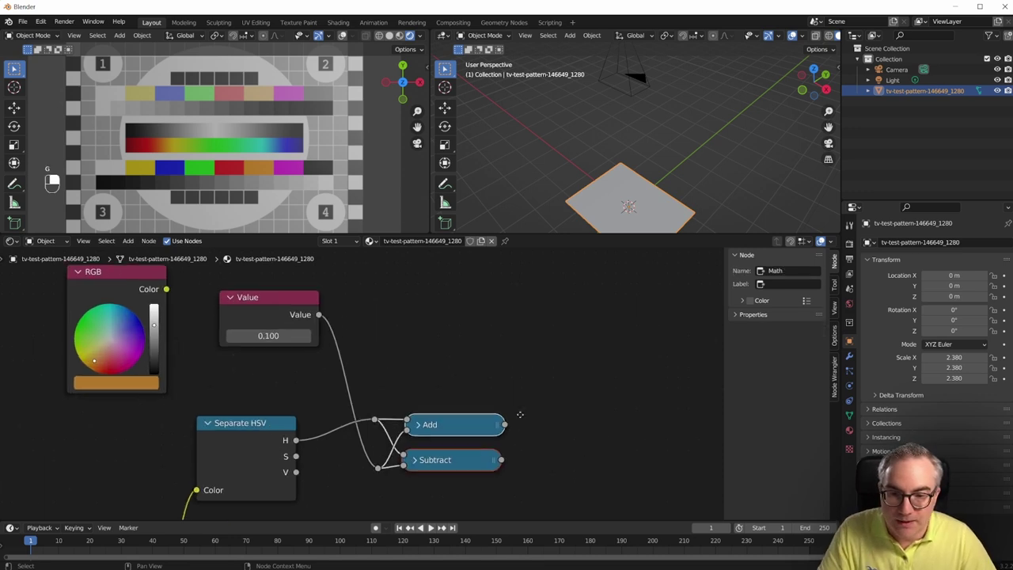
pyautogui.moveTo(649, 456); pyautogui.dragTo(411, 369, button='middle')
pyautogui.hotkey('shift', 'a')
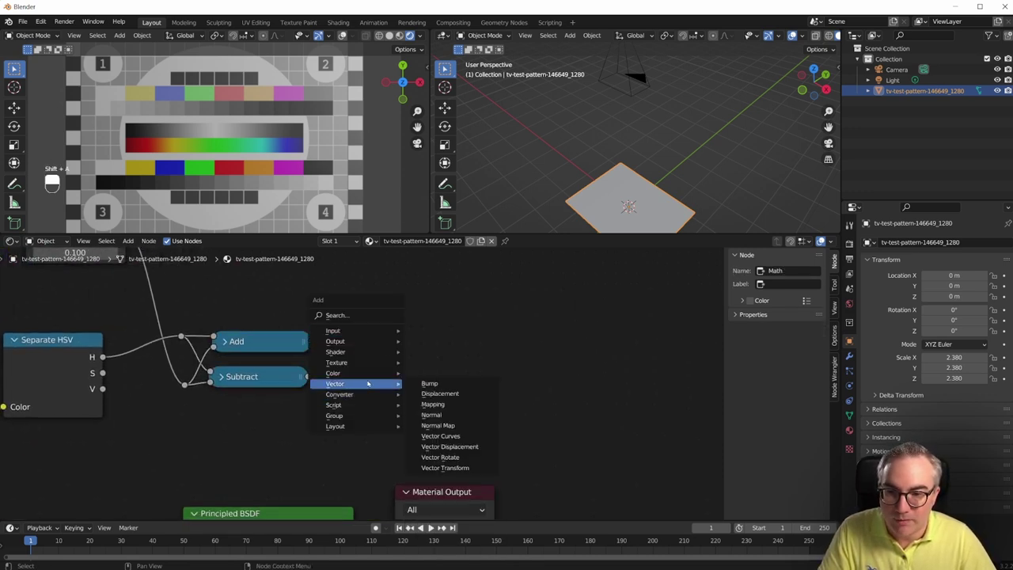
pyautogui.moveTo(339, 395)
pyautogui.click(442, 319)
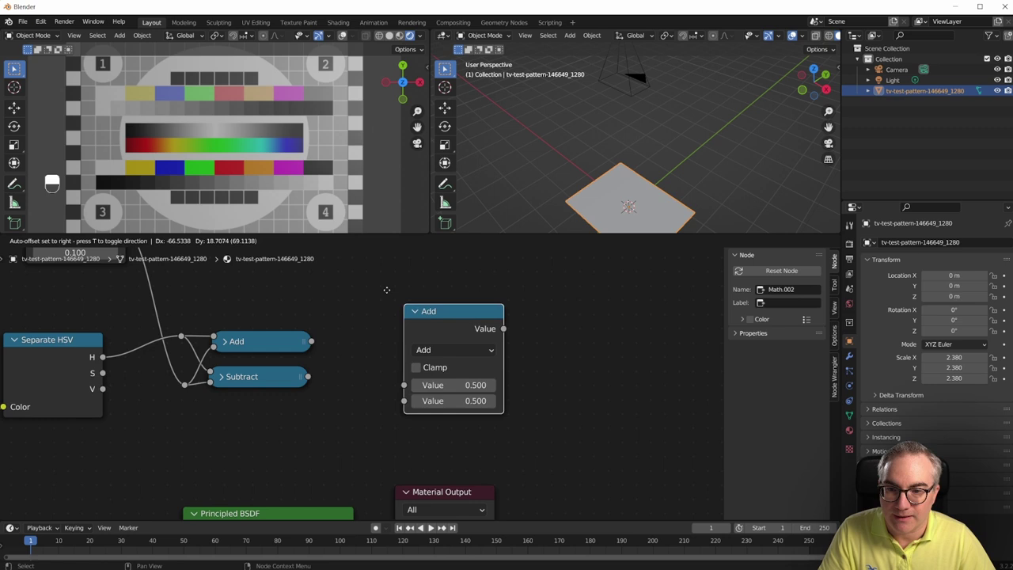
pyautogui.click(380, 288)
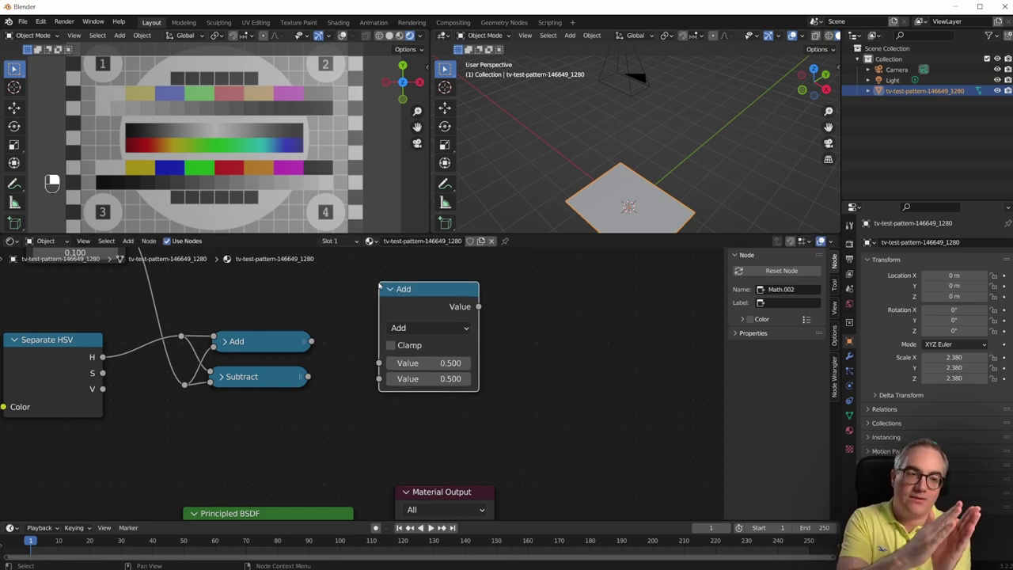
pyautogui.click(424, 327)
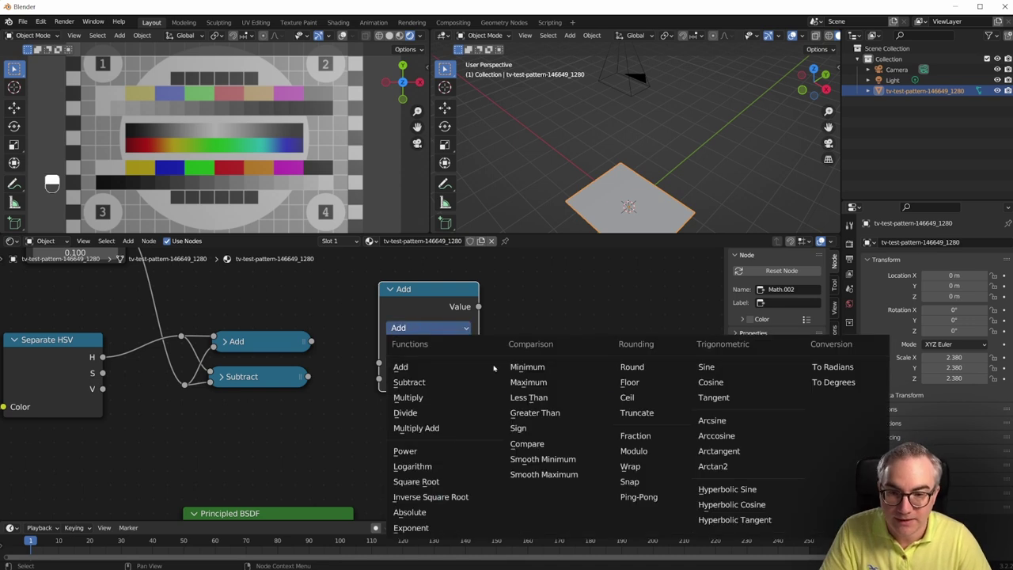
pyautogui.click(547, 405)
# Link the Add node's result into the Less Than node's Value input
pyautogui.moveTo(320, 345); pyautogui.dragTo(327, 342)
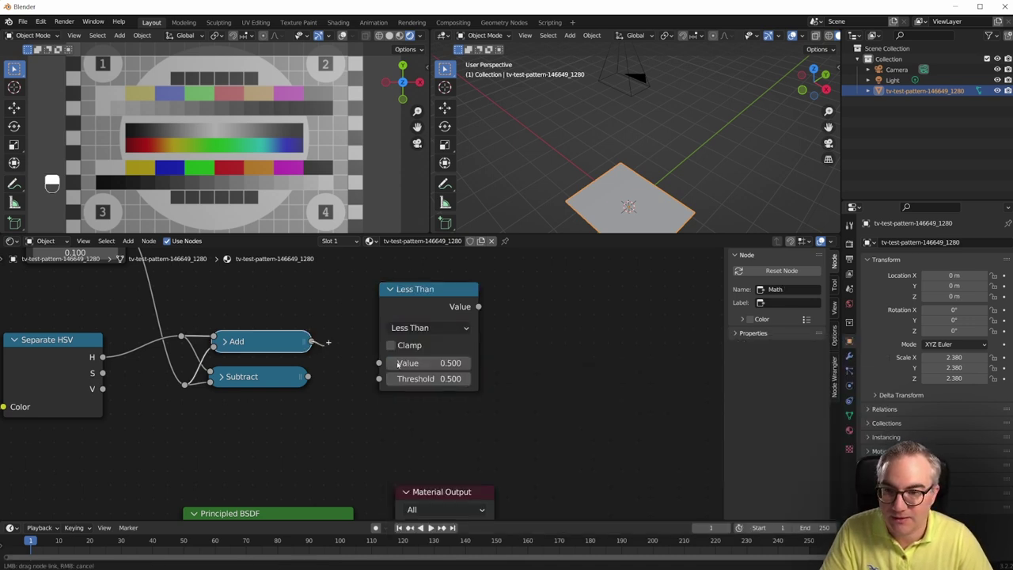
pyautogui.moveTo(400, 364)
pyautogui.mouseDown()
pyautogui.moveTo(339, 345)
pyautogui.moveTo(380, 363)
pyautogui.mouseUp()
pyautogui.scroll(-3, 381, 363)
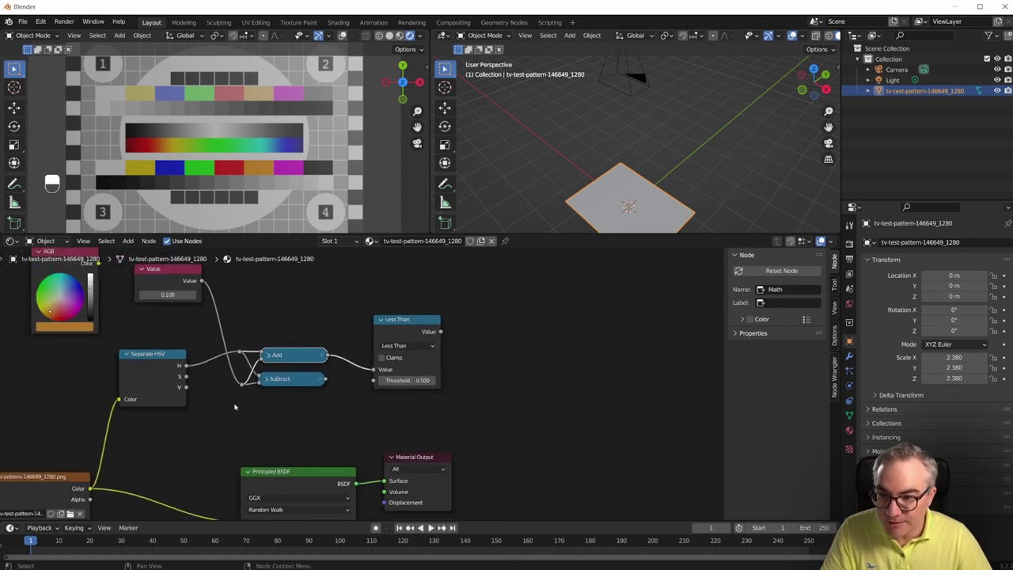
pyautogui.moveTo(237, 396); pyautogui.dragTo(280, 359, button='middle')
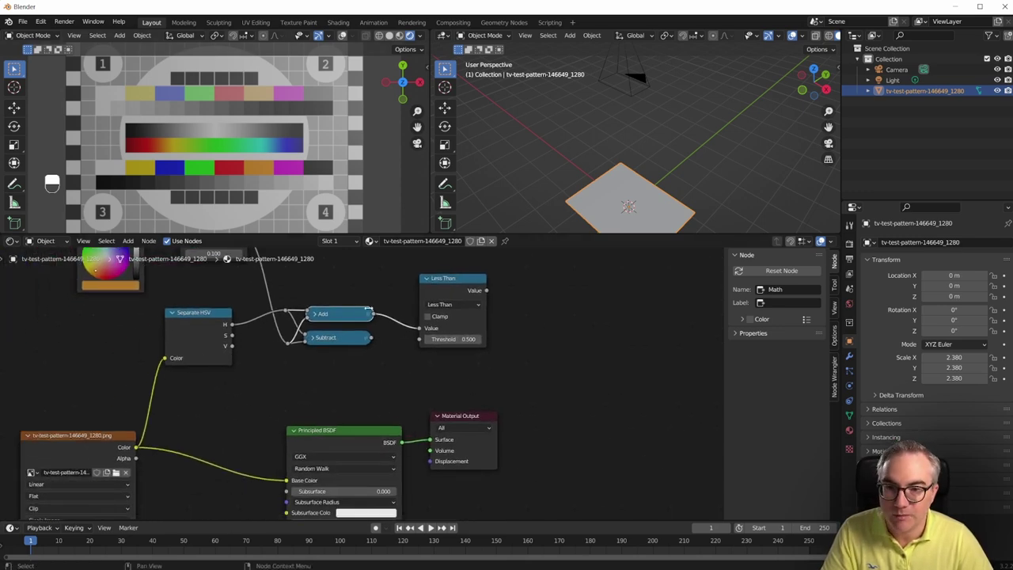
pyautogui.scroll(2, 368, 310)
pyautogui.click(445, 293)
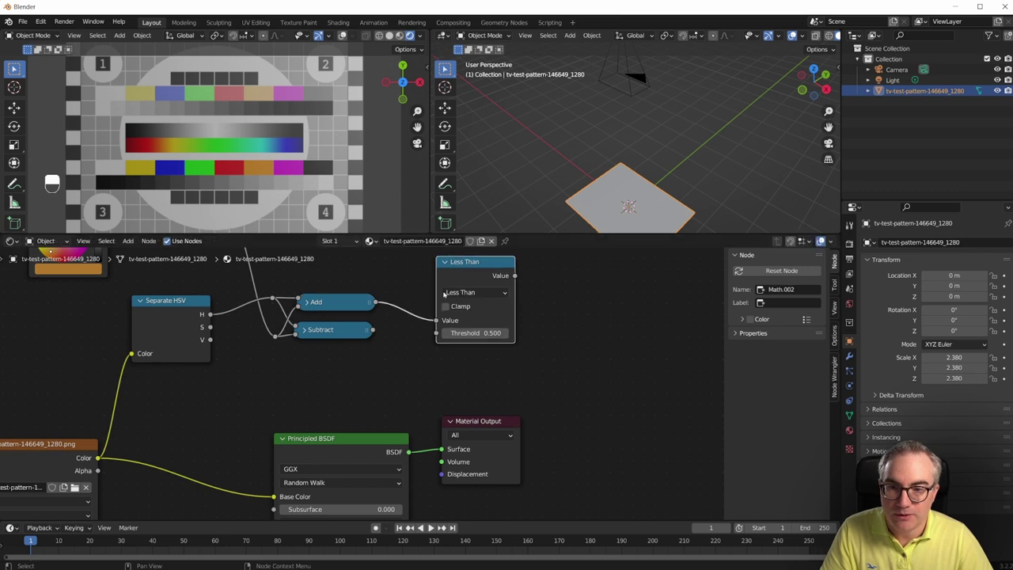
pyautogui.scroll(-2, 291, 410)
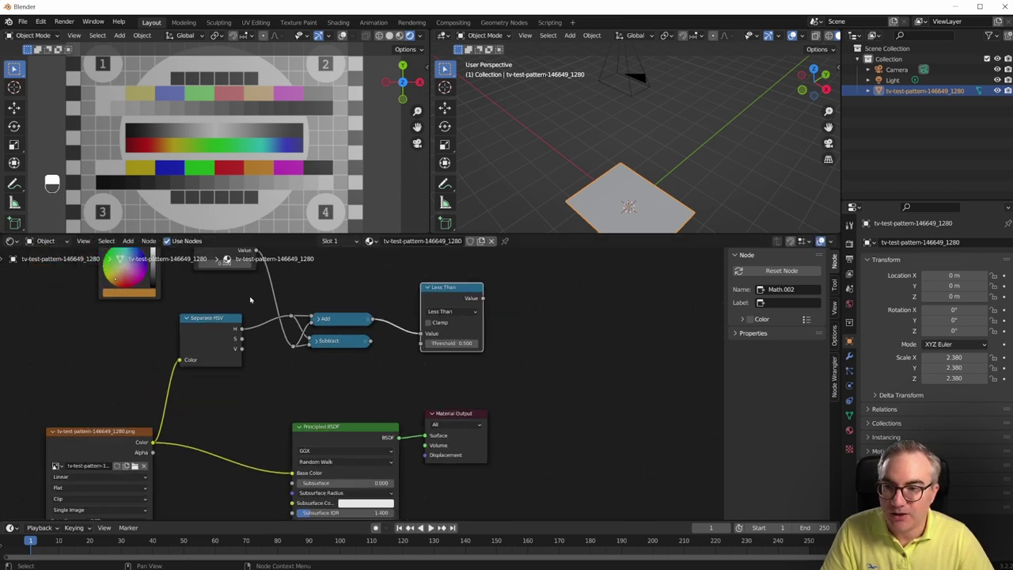
pyautogui.moveTo(238, 317); pyautogui.dragTo(238, 423, button='middle')
# Duplicate the Separate HSV node and place the copy beside the RGB node
pyautogui.click(139, 330)
pyautogui.press('g')
pyautogui.moveTo(166, 313); pyautogui.dragTo(232, 327)
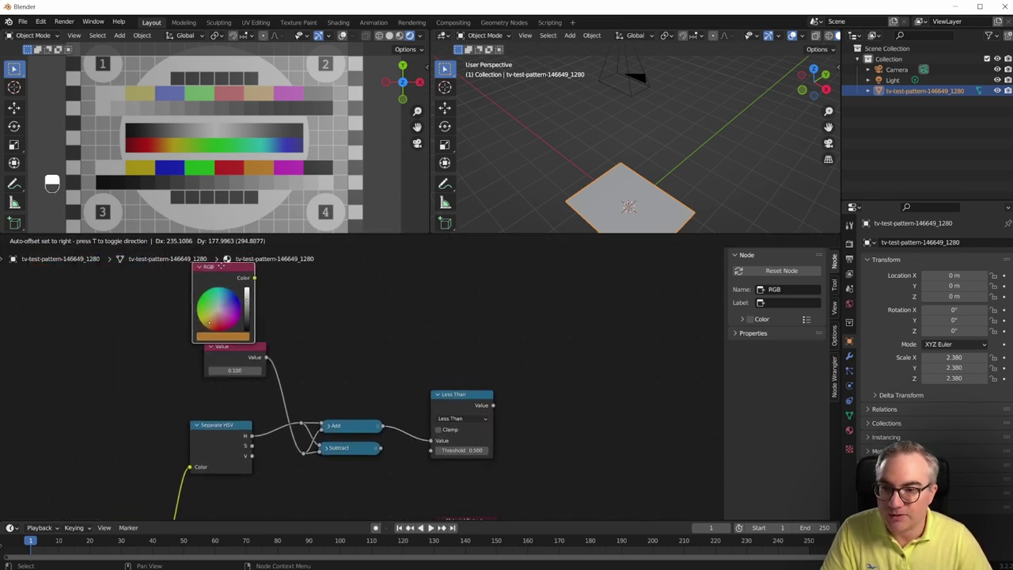
pyautogui.click(232, 328)
pyautogui.moveTo(405, 409); pyautogui.dragTo(392, 338, button='middle')
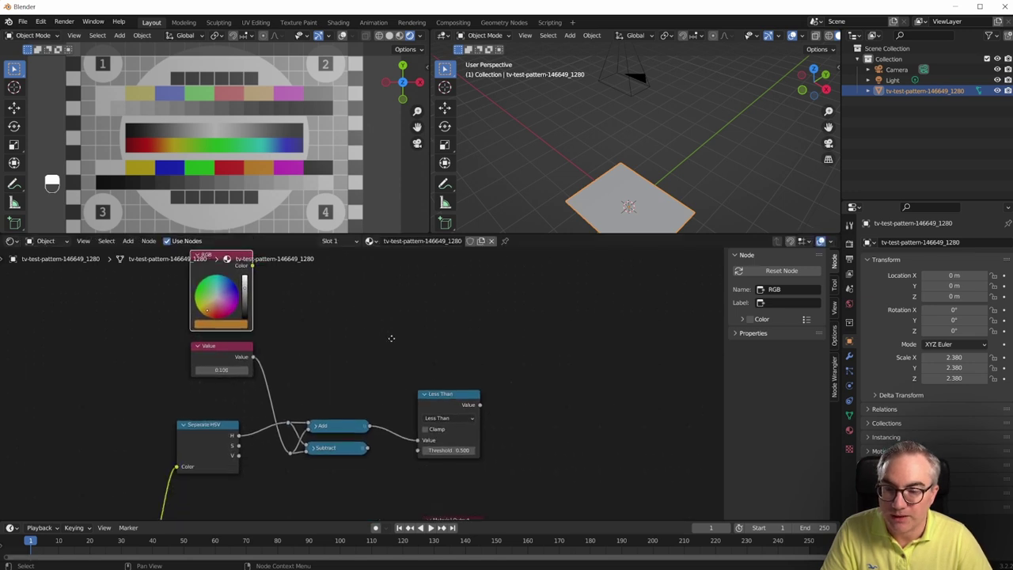
pyautogui.click(209, 420)
pyautogui.hotkey('shift', 'd')
pyautogui.click(311, 293)
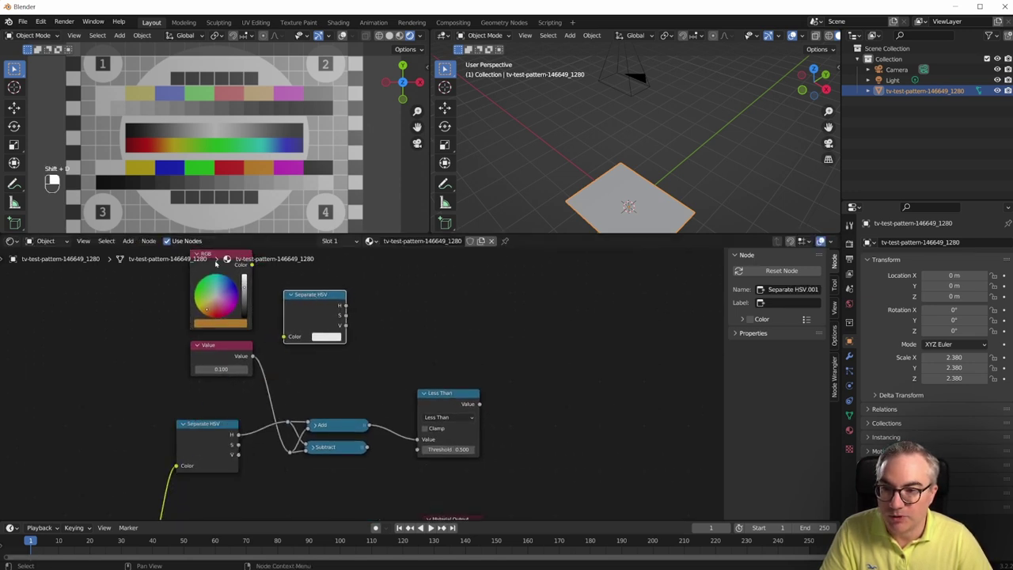
pyautogui.moveTo(221, 261); pyautogui.dragTo(123, 279)
pyautogui.moveTo(312, 294); pyautogui.dragTo(308, 294)
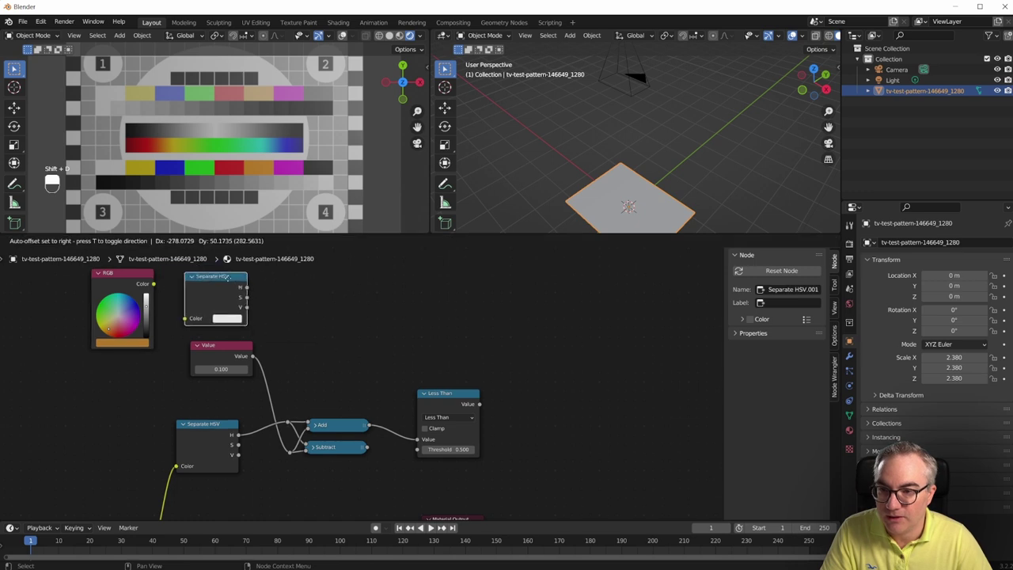
pyautogui.click(220, 277)
# Route the RGB colour's hue through the new Separate HSV into Less Than's Threshold, and preview it
pyautogui.moveTo(152, 283); pyautogui.dragTo(191, 319)
pyautogui.moveTo(227, 364); pyautogui.dragTo(226, 366)
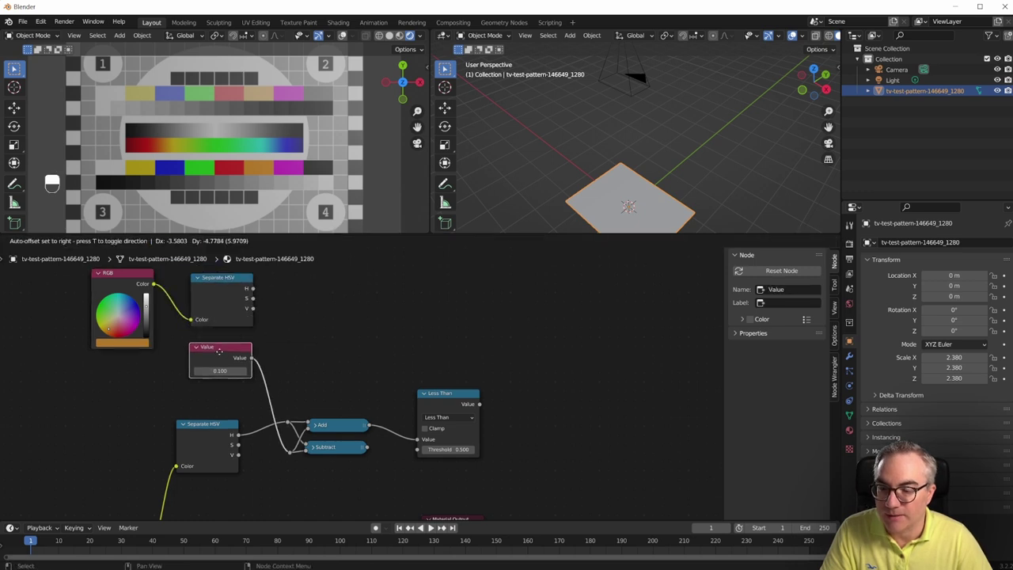
pyautogui.moveTo(252, 288); pyautogui.dragTo(424, 454)
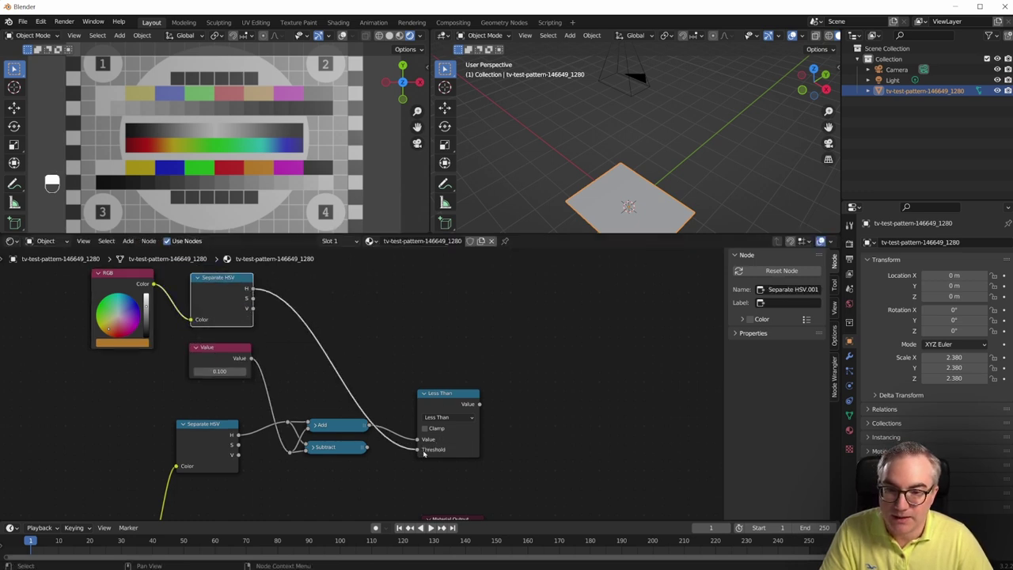
pyautogui.moveTo(459, 420)
pyautogui.mouseDown()
pyautogui.moveTo(451, 424)
pyautogui.moveTo(441, 362)
pyautogui.mouseUp()
pyautogui.keyDown('ctrl'); pyautogui.keyDown('shift'); pyautogui.click(459, 412); pyautogui.keyUp('shift'); pyautogui.keyUp('ctrl')
# Duplicate Less Than as a Greater Than node fed by Subtract and the rerouted RGB hue
pyautogui.hotkey('shift', 'd')
pyautogui.click(525, 395)
pyautogui.click(518, 420)
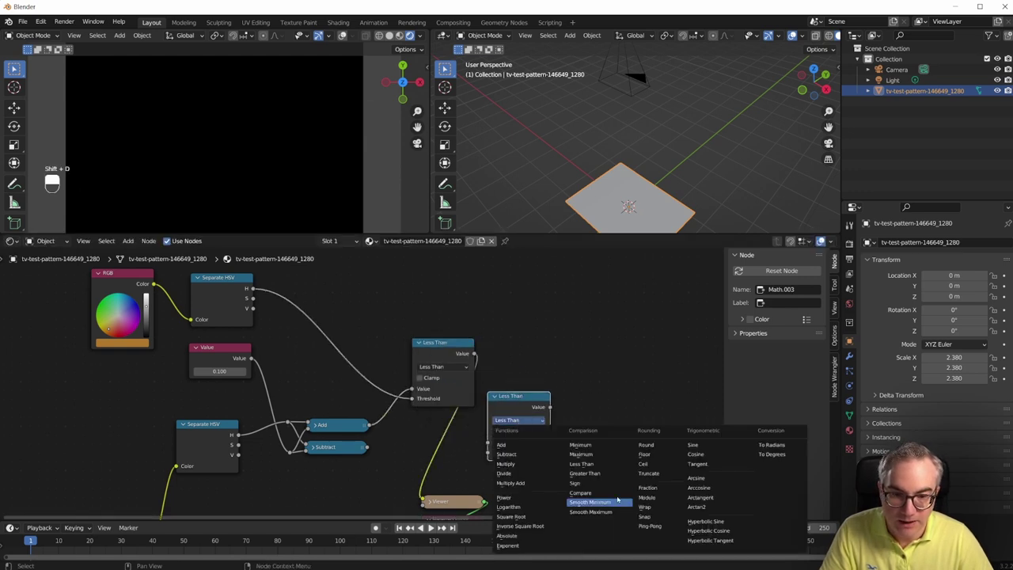
pyautogui.click(584, 473)
pyautogui.moveTo(366, 446); pyautogui.dragTo(487, 442)
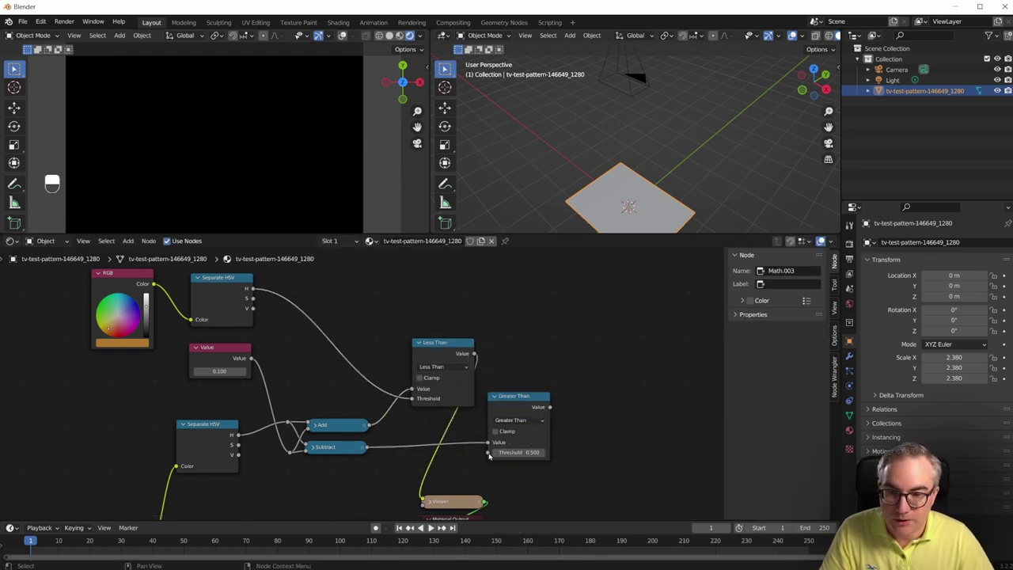
pyautogui.keyDown('shift'); pyautogui.moveTo(377, 384); pyautogui.dragTo(381, 392, button='right'); pyautogui.keyUp('shift')
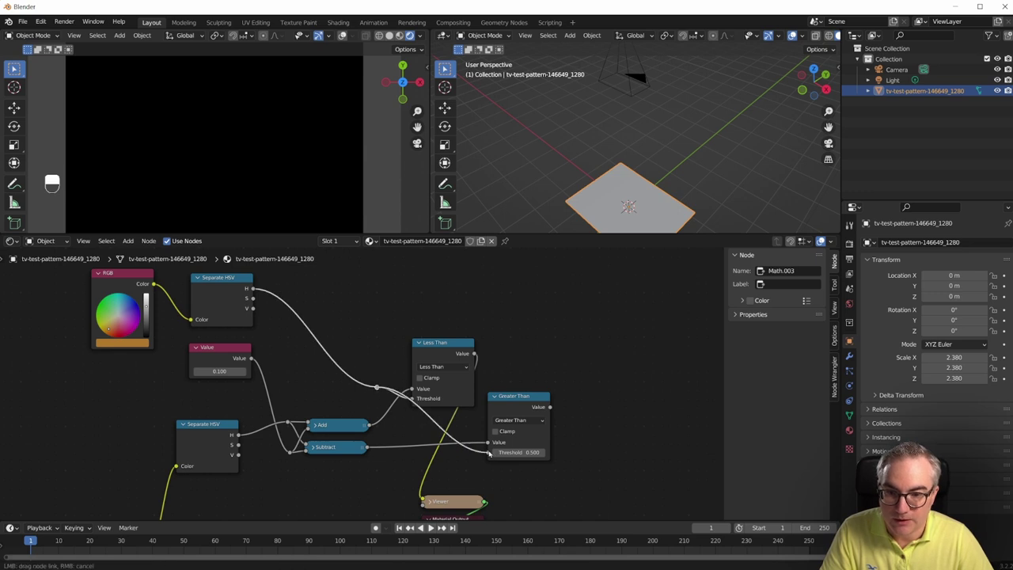
pyautogui.moveTo(488, 453); pyautogui.dragTo(490, 452)
# Collapse Greater Than and Less Than side by side, previewing each result
pyautogui.click(493, 396)
pyautogui.moveTo(514, 396); pyautogui.dragTo(432, 435)
pyautogui.click(417, 342)
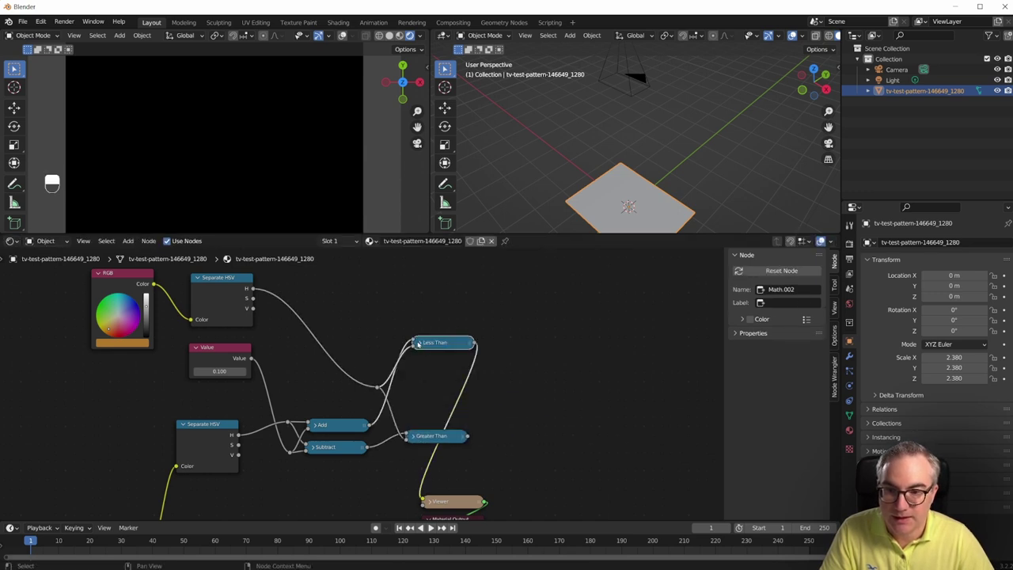
pyautogui.moveTo(417, 342); pyautogui.dragTo(413, 414)
pyautogui.keyDown('ctrl'); pyautogui.keyDown('shift'); pyautogui.click(434, 438); pyautogui.keyUp('shift'); pyautogui.keyUp('ctrl')
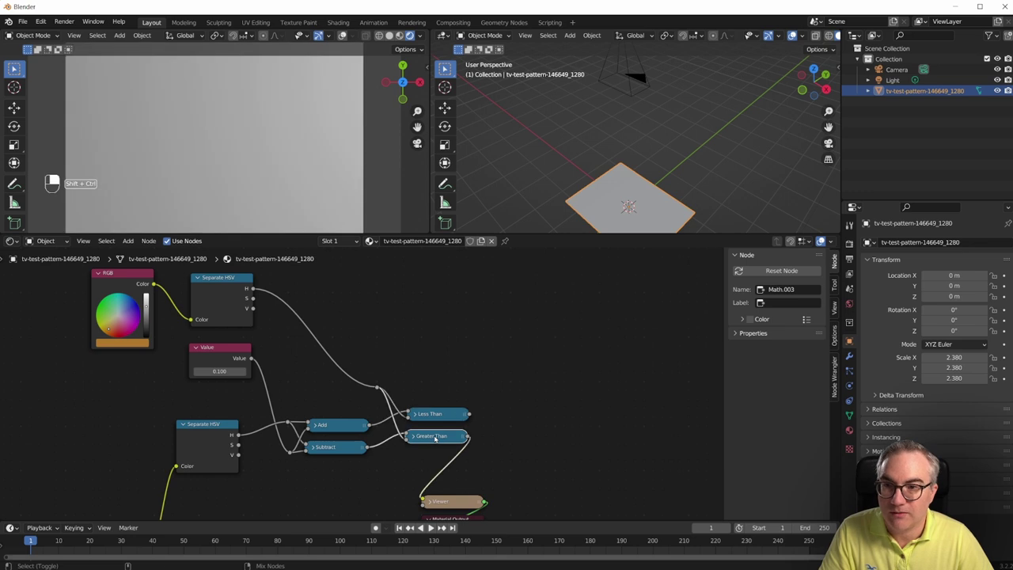
pyautogui.scroll(2, 282, 146)
pyautogui.scroll(2, 282, 145)
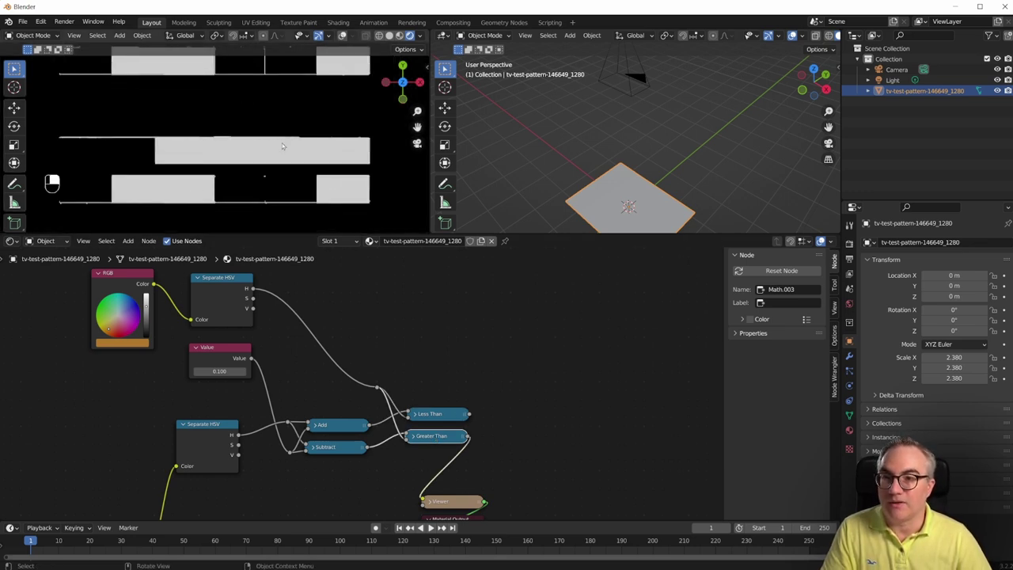
pyautogui.moveTo(435, 413); pyautogui.dragTo(426, 424)
pyautogui.keyDown('shift'); pyautogui.click(426, 447); pyautogui.keyUp('shift')
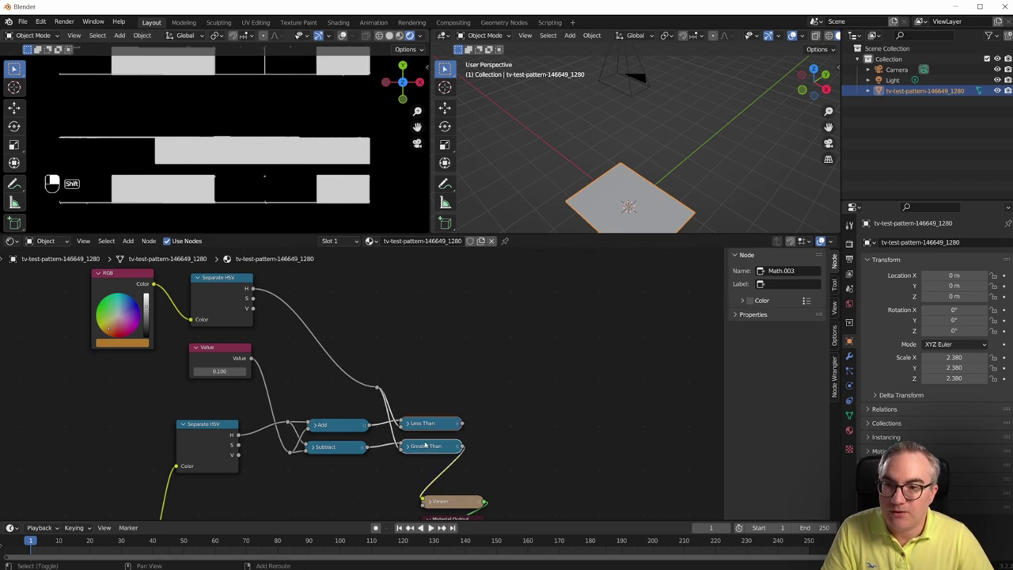
pyautogui.keyDown('ctrl'); pyautogui.keyDown('shift'); pyautogui.click(426, 424); pyautogui.keyUp('shift'); pyautogui.keyUp('ctrl')
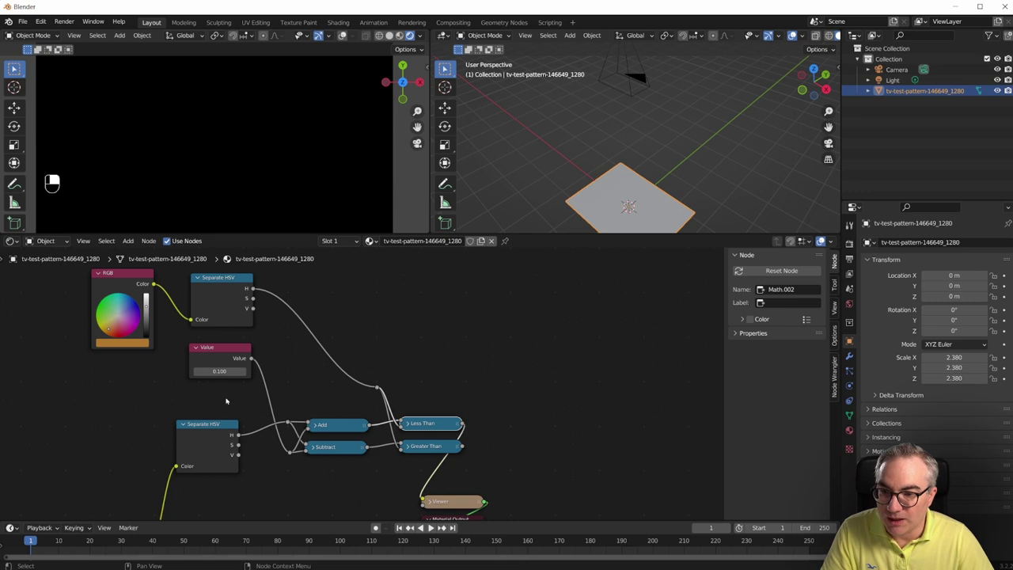
# Test the offset value against the mask, then restore it to 0.100
pyautogui.keyDown('shift'); pyautogui.moveTo(212, 370); pyautogui.dragTo(230, 369); pyautogui.keyUp('shift')
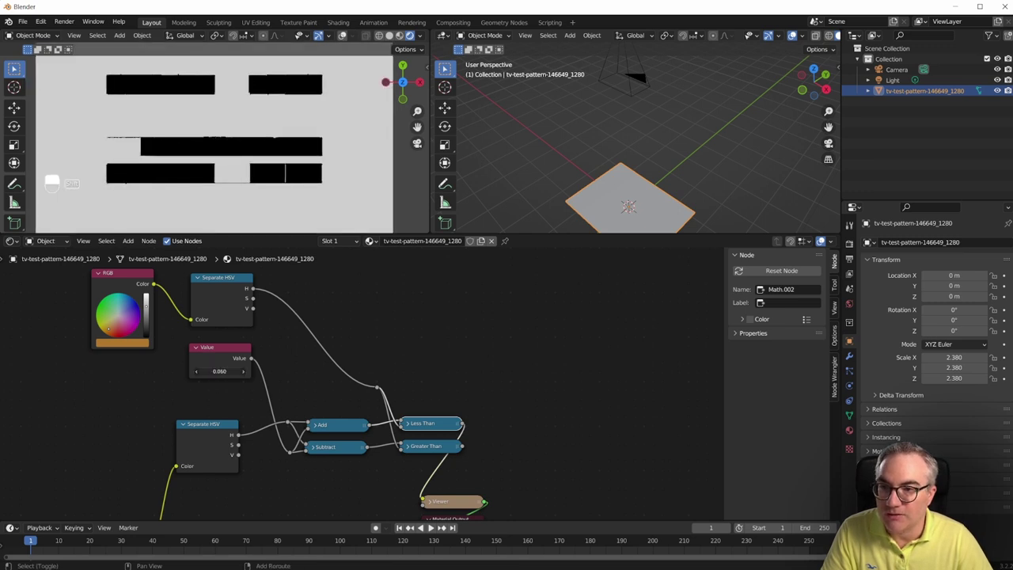
pyautogui.scroll(1, 229, 357)
pyautogui.moveTo(196, 369)
pyautogui.keyDown('shift'); pyautogui.mouseDown()
pyautogui.moveTo(178, 368)
pyautogui.moveTo(213, 369)
pyautogui.mouseUp(); pyautogui.keyUp('shift')
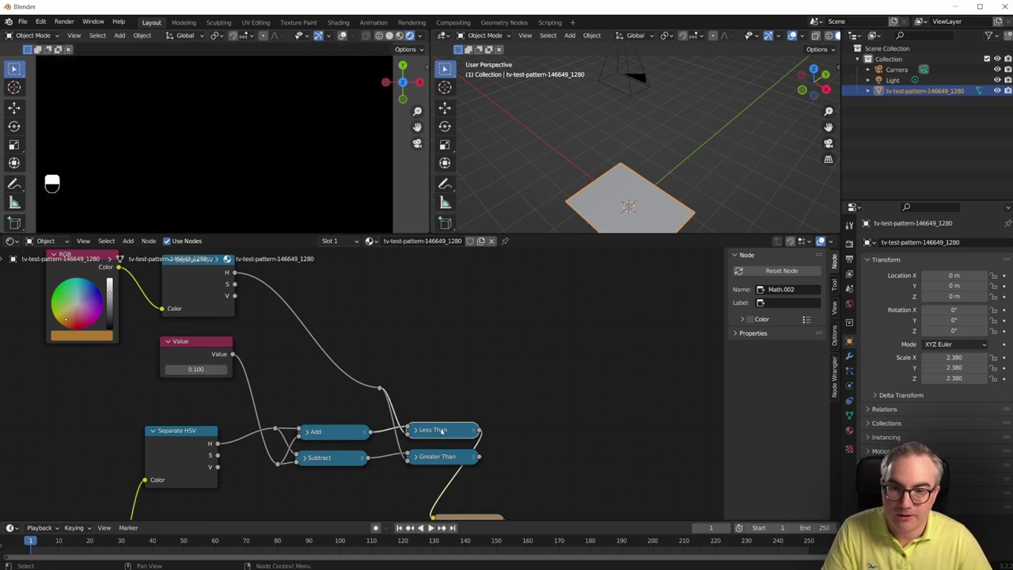
pyautogui.keyDown('shift'); pyautogui.click(445, 458); pyautogui.keyUp('shift')
pyautogui.keyDown('ctrl'); pyautogui.keyDown('shift'); pyautogui.click(441, 432); pyautogui.keyUp('shift'); pyautogui.keyUp('ctrl')
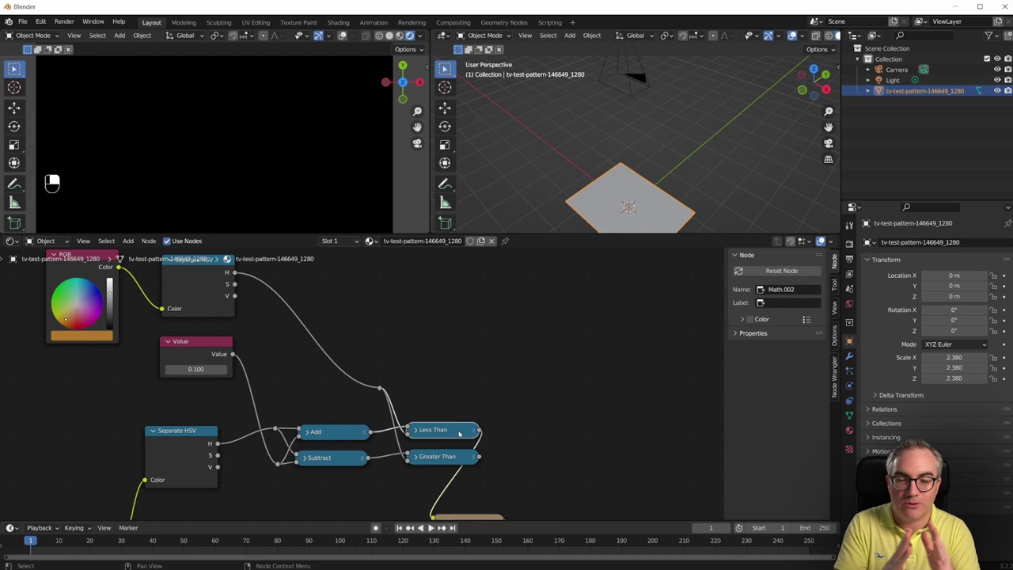
# Add a Multiply math node fed by Less Than and Greater Than, collapsed beside them
pyautogui.hotkey('shift', 'a')
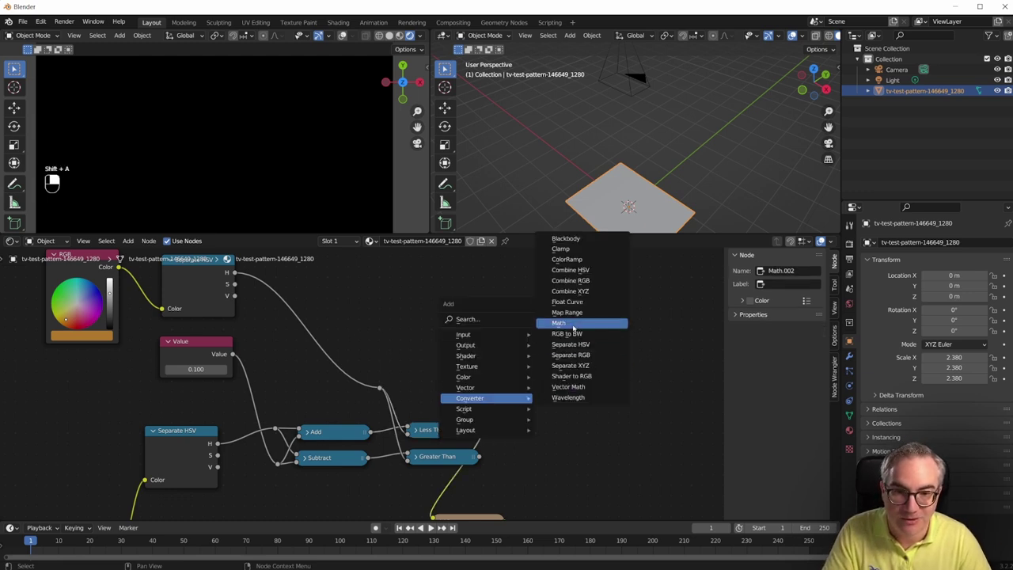
pyautogui.click(561, 325)
pyautogui.click(502, 385)
pyautogui.click(550, 422)
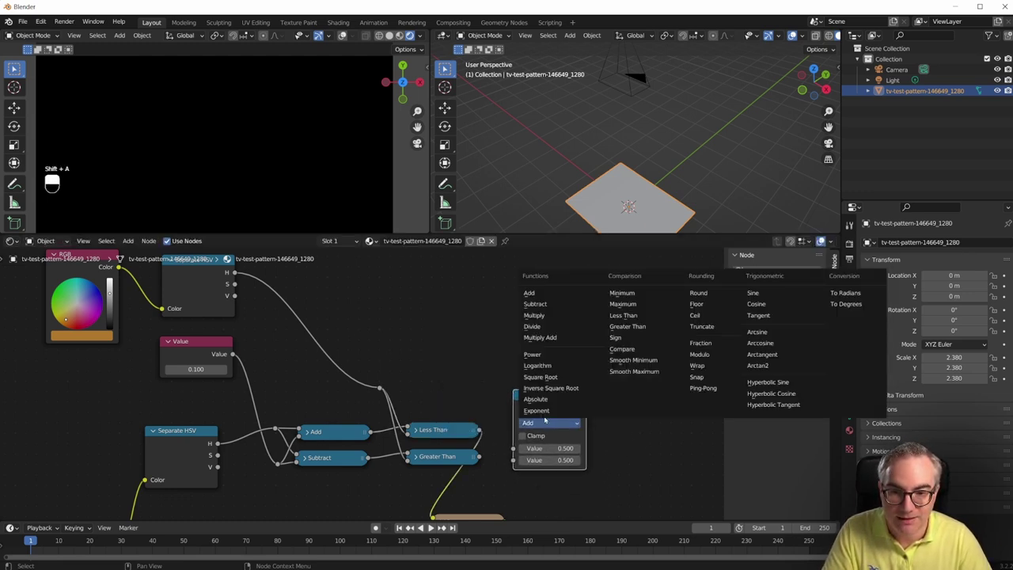
pyautogui.click(563, 321)
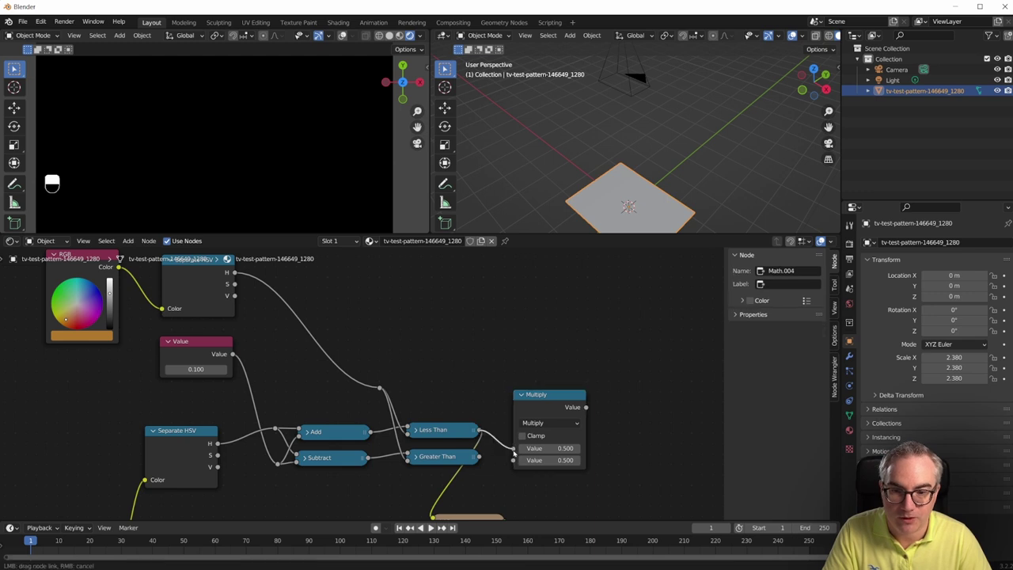
pyautogui.moveTo(478, 430)
pyautogui.mouseDown()
pyautogui.moveTo(513, 448)
pyautogui.moveTo(514, 460)
pyautogui.mouseUp()
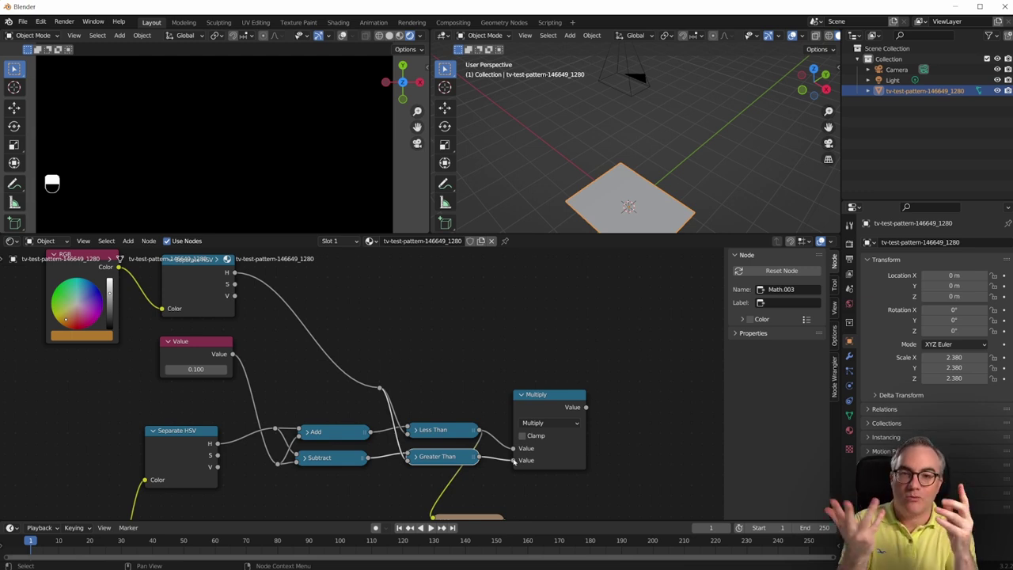
pyautogui.click(521, 396)
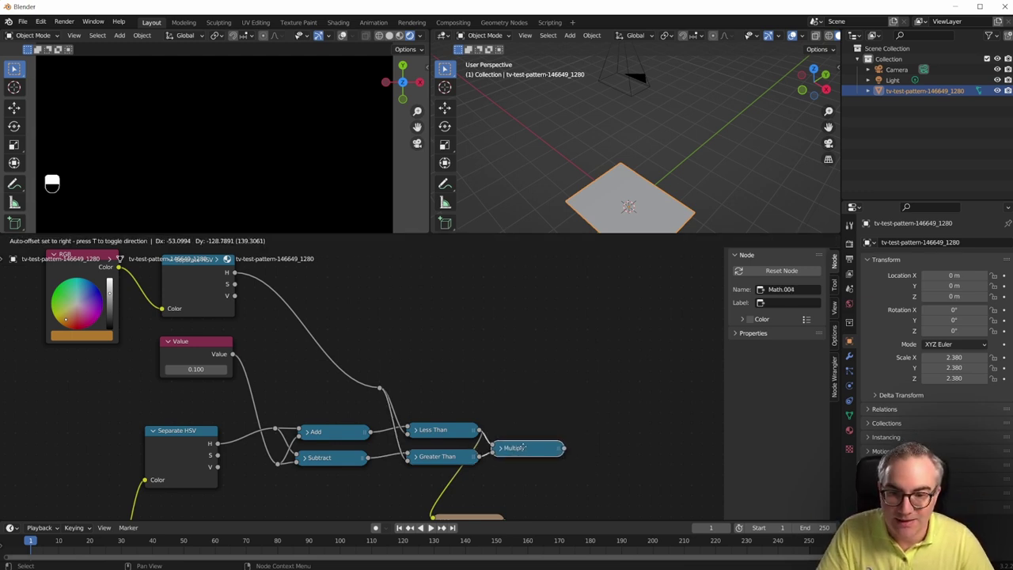
pyautogui.moveTo(543, 398); pyautogui.dragTo(543, 441)
pyautogui.scroll(-3, 600, 445)
pyautogui.moveTo(601, 445); pyautogui.dragTo(506, 409, button='middle')
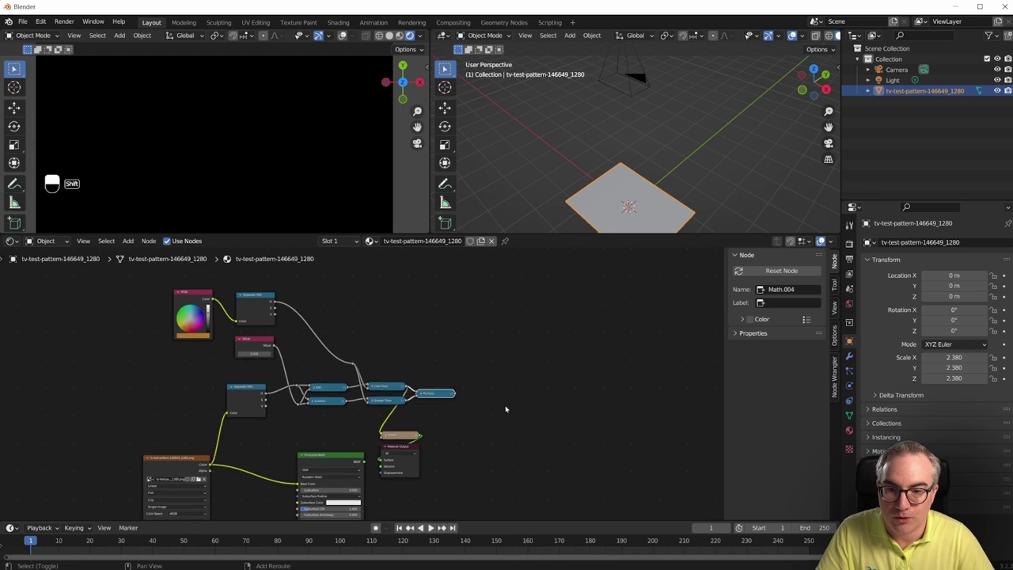
# Preview the comparison nodes while trying Value offsets, settling on 0.040
pyautogui.keyDown('ctrl'); pyautogui.keyDown('shift'); pyautogui.click(445, 393); pyautogui.keyUp('shift'); pyautogui.keyUp('ctrl')
pyautogui.click(255, 345)
pyautogui.scroll(5, 217, 356)
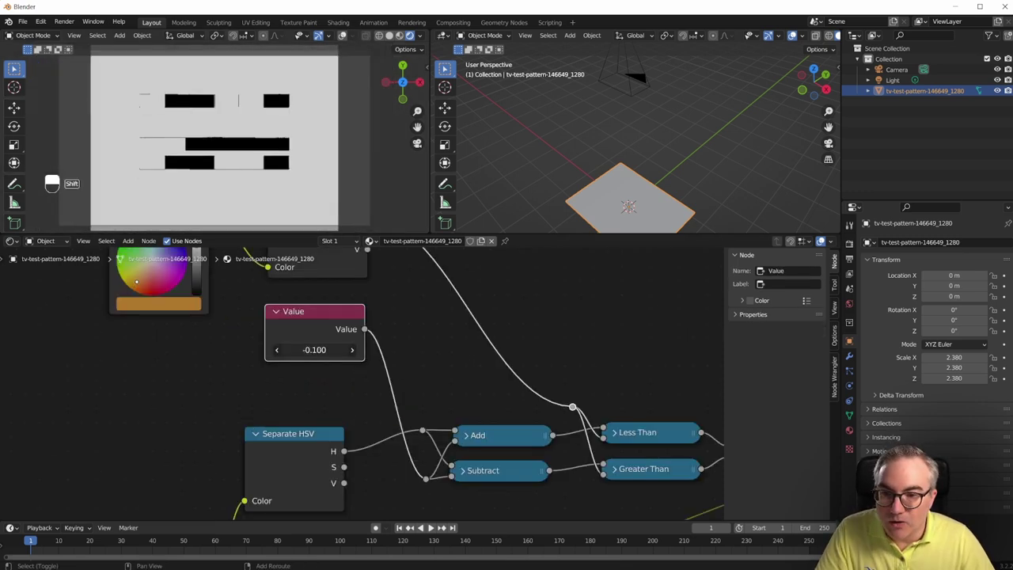
pyautogui.keyDown('shift'); pyautogui.moveTo(314, 349); pyautogui.dragTo(323, 349); pyautogui.keyUp('shift')
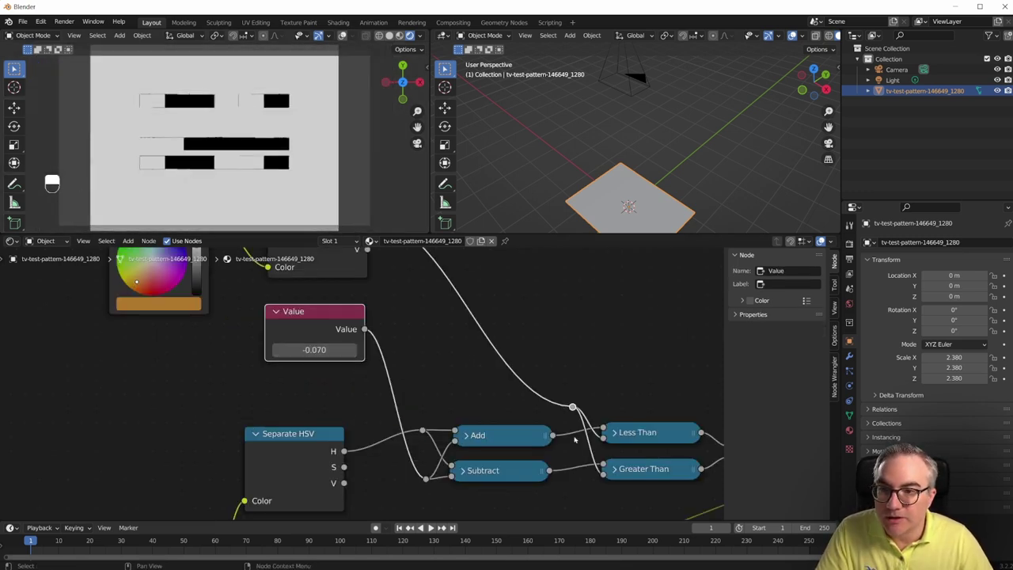
pyautogui.moveTo(327, 349); pyautogui.dragTo(254, 319, button='middle')
pyautogui.keyDown('ctrl'); pyautogui.keyDown('shift'); pyautogui.click(534, 405); pyautogui.keyUp('shift'); pyautogui.keyUp('ctrl')
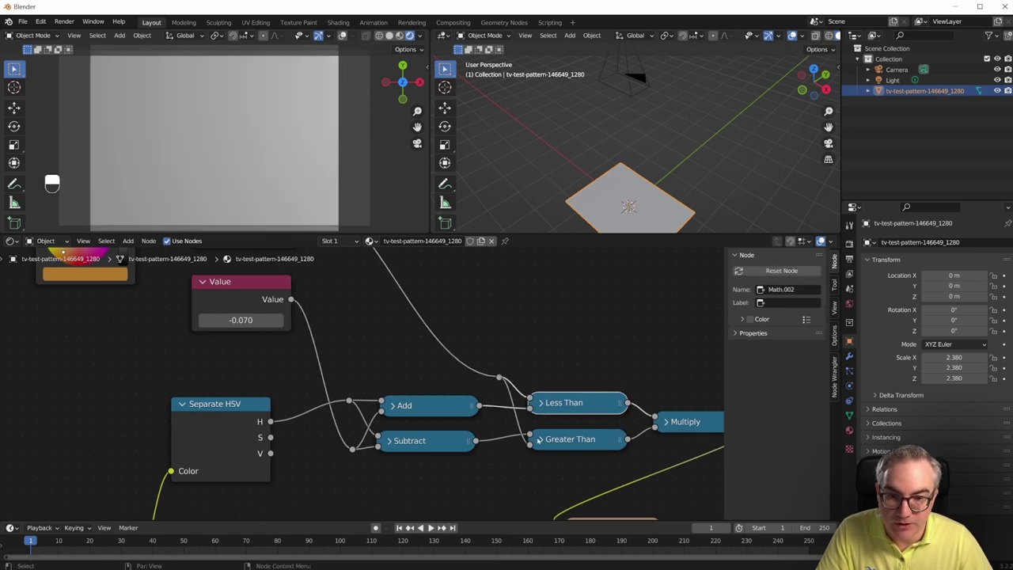
pyautogui.keyDown('ctrl'); pyautogui.keyDown('shift'); pyautogui.click(564, 447); pyautogui.keyUp('shift'); pyautogui.keyUp('ctrl')
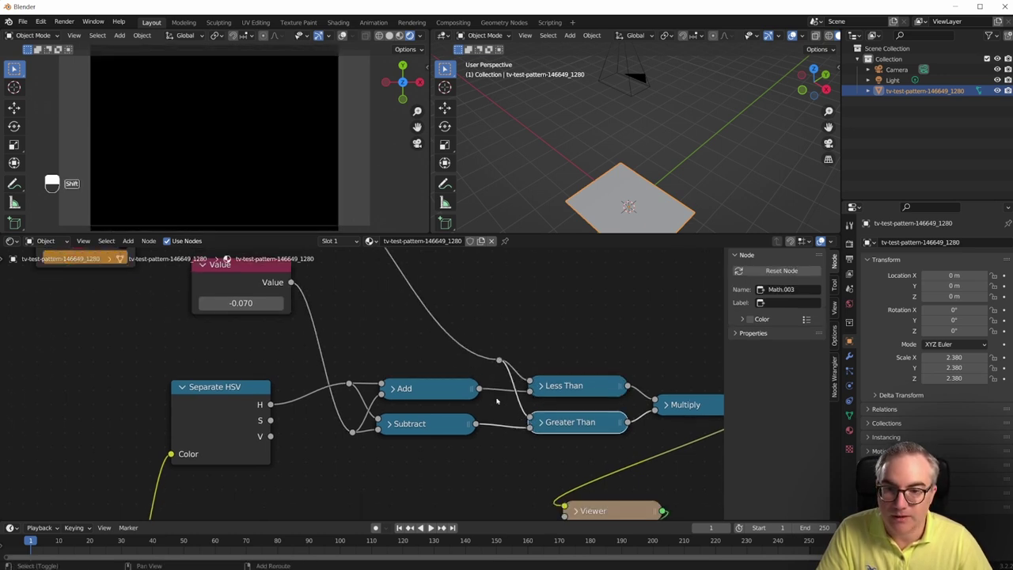
pyautogui.moveTo(253, 317); pyautogui.dragTo(283, 328, button='middle')
pyautogui.keyDown('shift'); pyautogui.moveTo(283, 328); pyautogui.dragTo(372, 329); pyautogui.keyUp('shift')
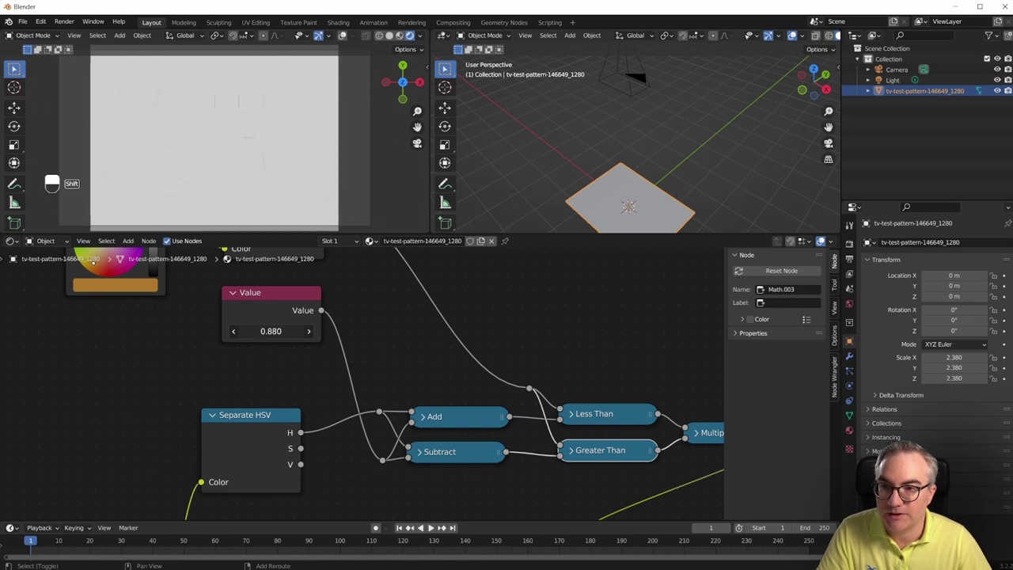
pyautogui.moveTo(270, 331)
pyautogui.keyDown('shift'); pyautogui.mouseDown()
pyautogui.moveTo(286, 330)
pyautogui.moveTo(208, 331)
pyautogui.mouseUp(); pyautogui.keyUp('shift')
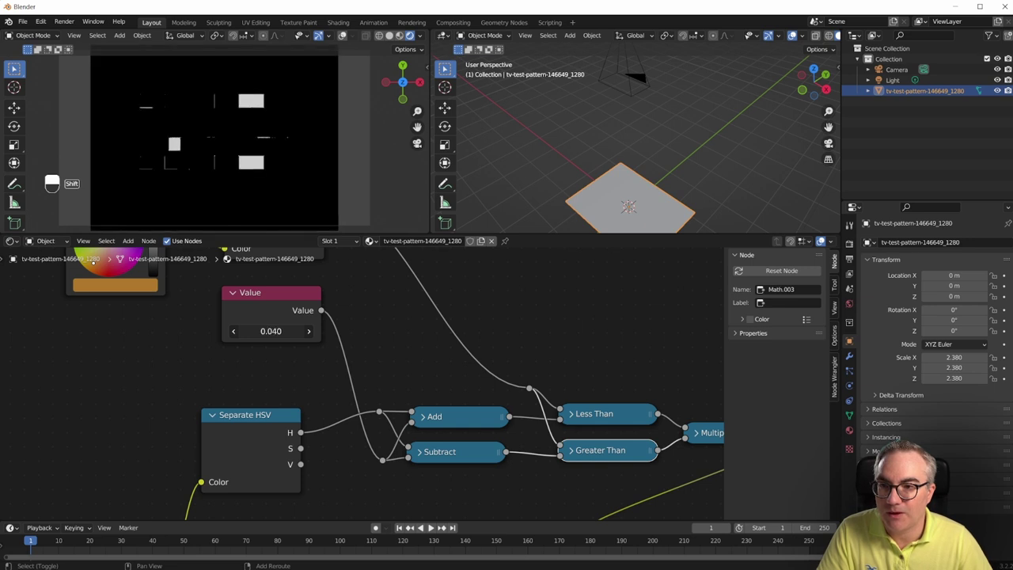
pyautogui.moveTo(166, 262); pyautogui.dragTo(215, 333, button='middle')
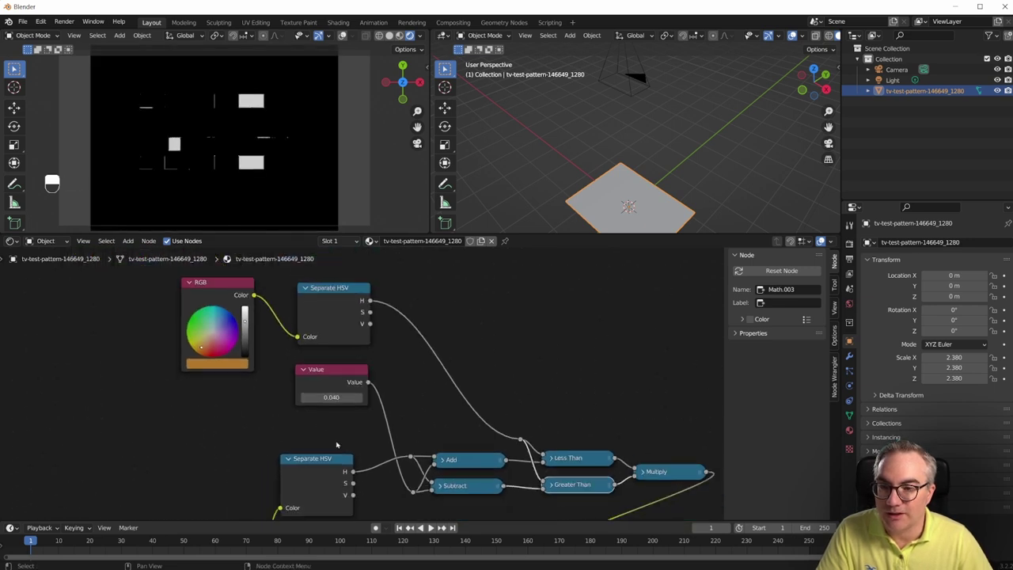
pyautogui.keyDown('shift'); pyautogui.scroll(-5, 196, 460); pyautogui.keyUp('shift')
pyautogui.keyDown('ctrl'); pyautogui.keyDown('shift'); pyautogui.click(196, 460); pyautogui.keyUp('shift'); pyautogui.keyUp('ctrl')
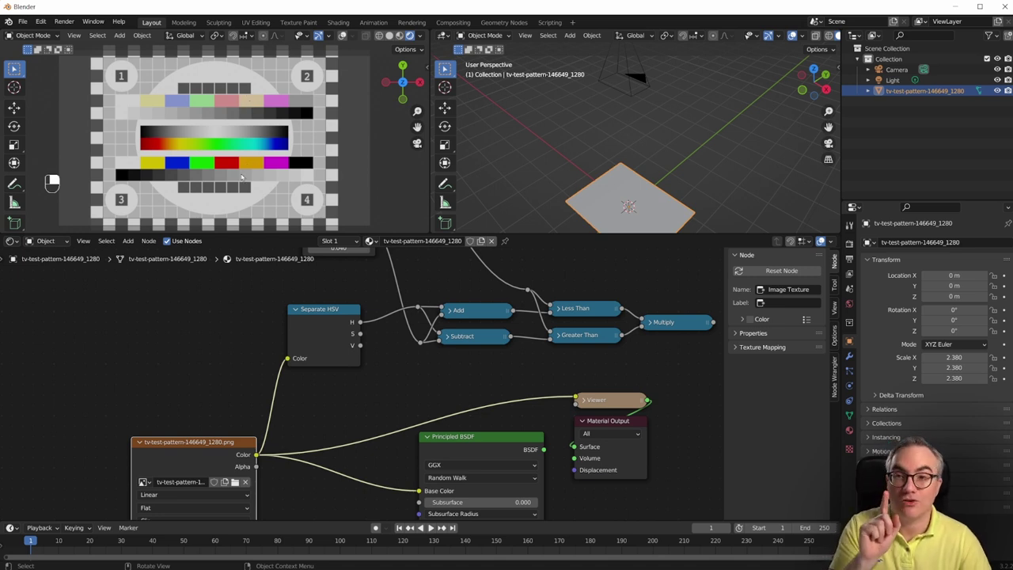
pyautogui.keyDown('ctrl'); pyautogui.keyDown('shift'); pyautogui.click(676, 325); pyautogui.keyUp('shift'); pyautogui.keyUp('ctrl')
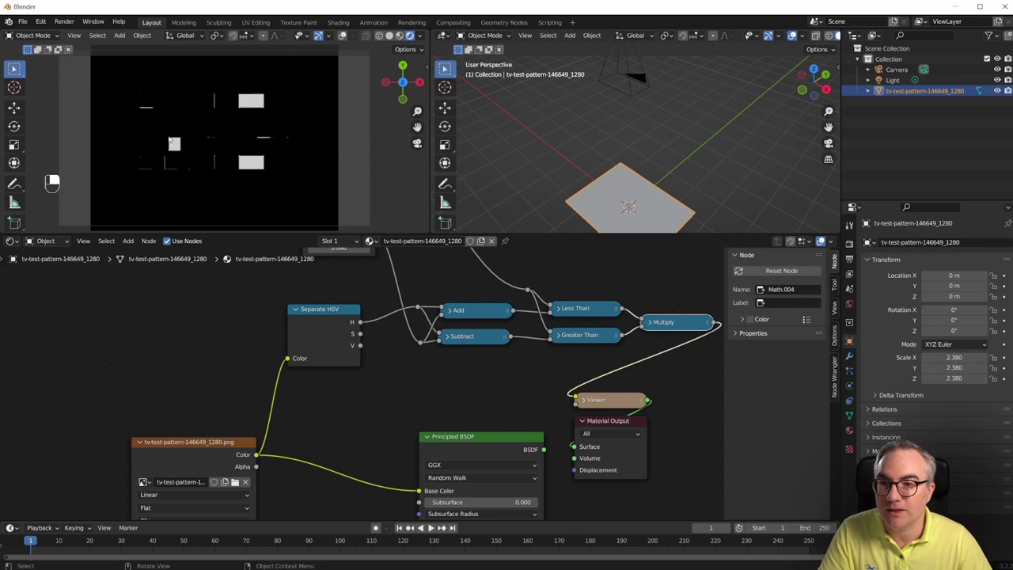
pyautogui.keyDown('ctrl'); pyautogui.keyDown('shift'); pyautogui.click(194, 442); pyautogui.keyUp('shift'); pyautogui.keyUp('ctrl')
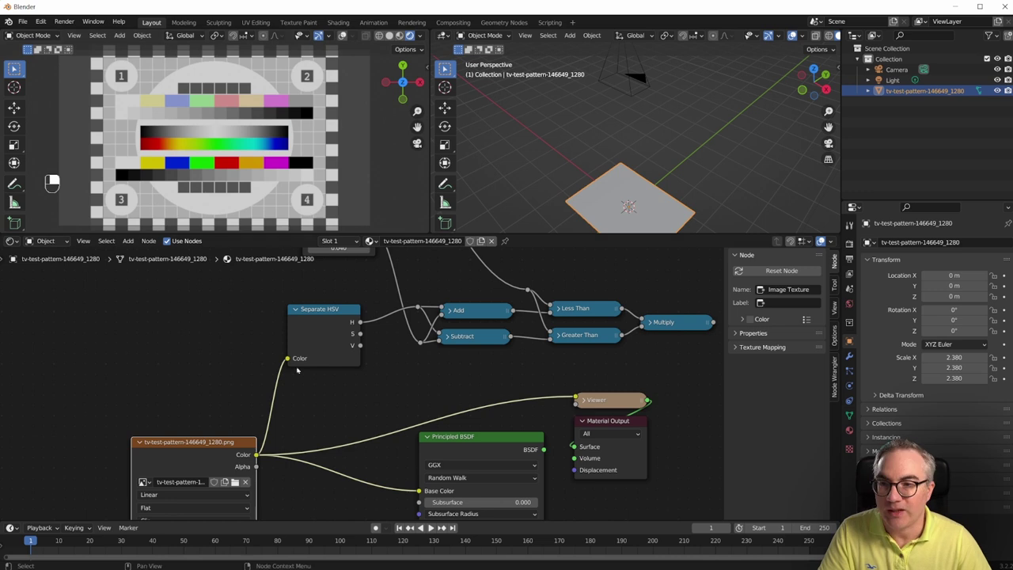
pyautogui.hotkey('ctrl', 'z')
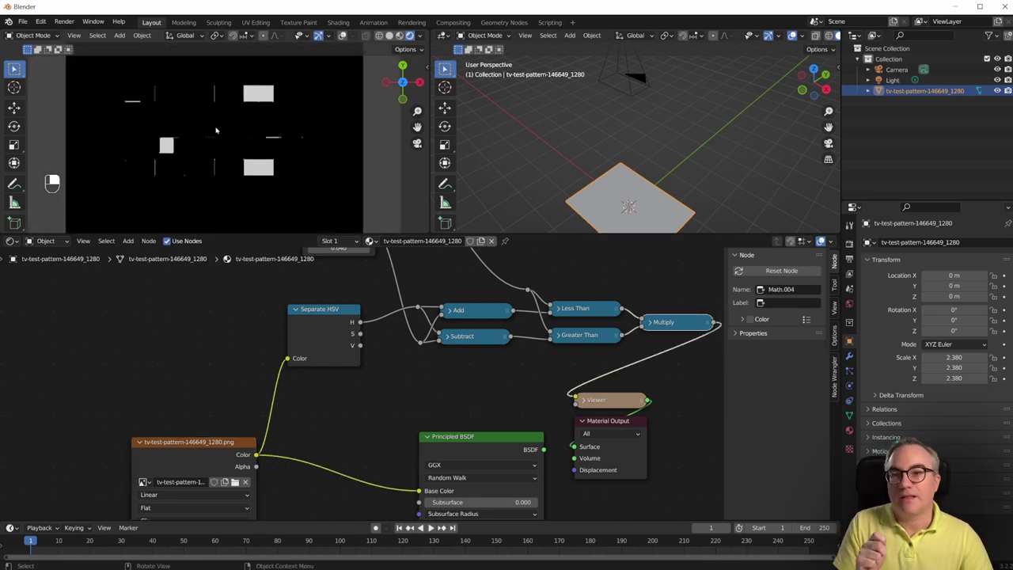
pyautogui.keyDown('ctrl'); pyautogui.keyDown('shift'); pyautogui.click(220, 455); pyautogui.keyUp('shift'); pyautogui.keyUp('ctrl')
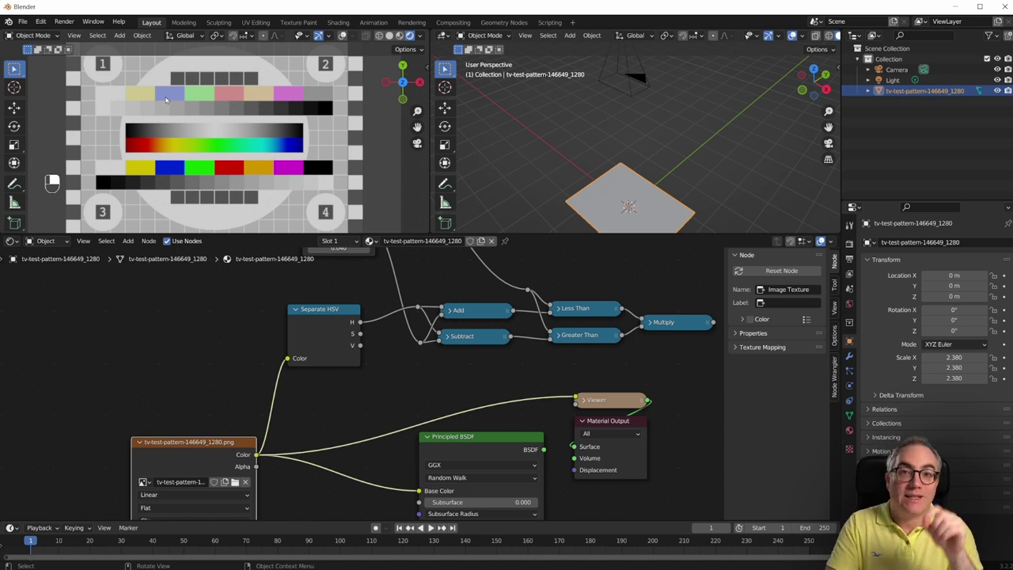
pyautogui.keyDown('ctrl'); pyautogui.keyDown('shift'); pyautogui.click(205, 458); pyautogui.keyUp('shift'); pyautogui.keyUp('ctrl')
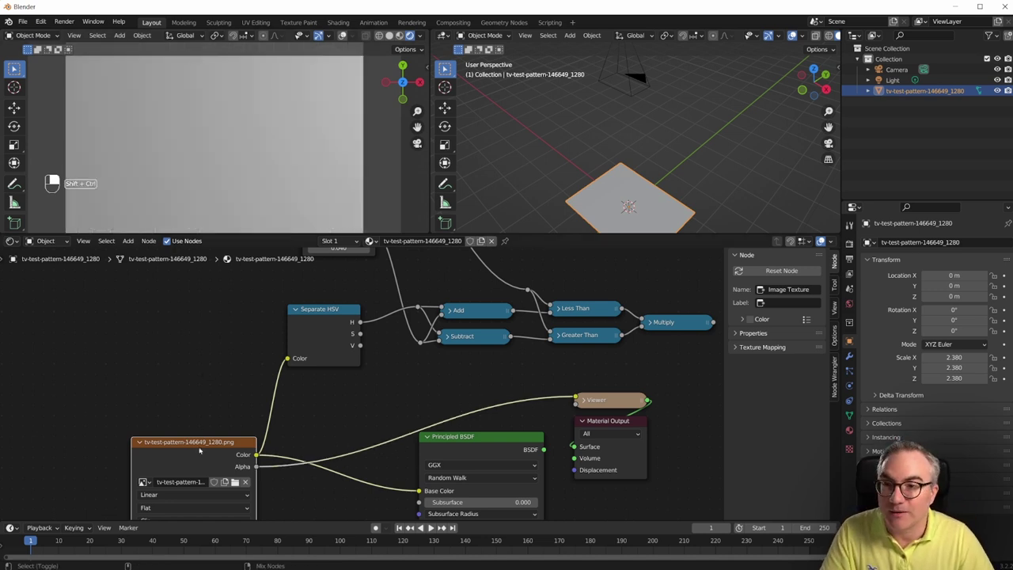
pyautogui.keyDown('ctrl'); pyautogui.keyDown('shift'); pyautogui.click(696, 321); pyautogui.keyUp('shift'); pyautogui.keyUp('ctrl')
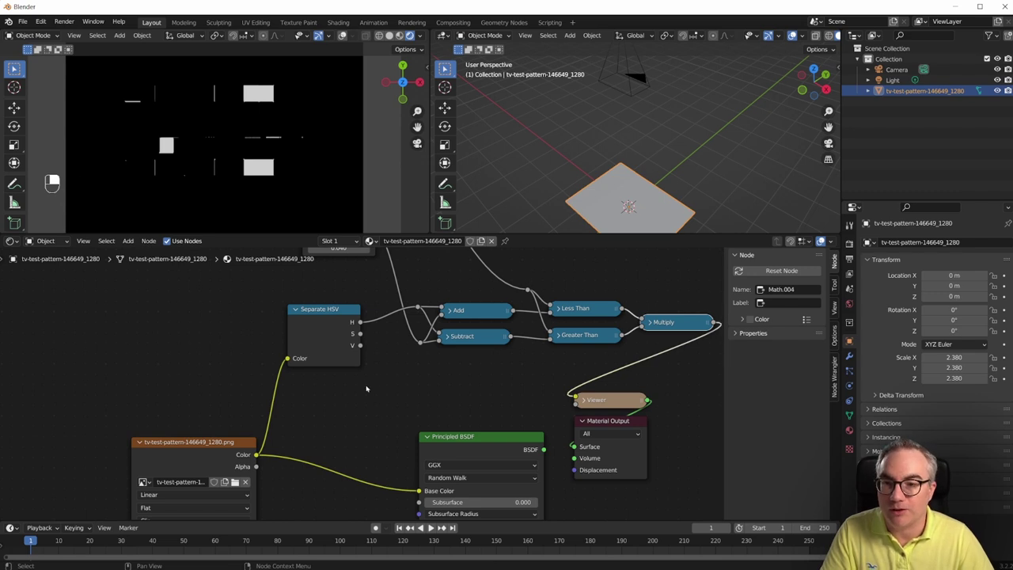
pyautogui.moveTo(367, 388); pyautogui.dragTo(312, 504, button='middle')
pyautogui.moveTo(296, 340)
pyautogui.mouseDown()
pyautogui.moveTo(294, 361)
pyautogui.moveTo(277, 365)
pyautogui.mouseUp()
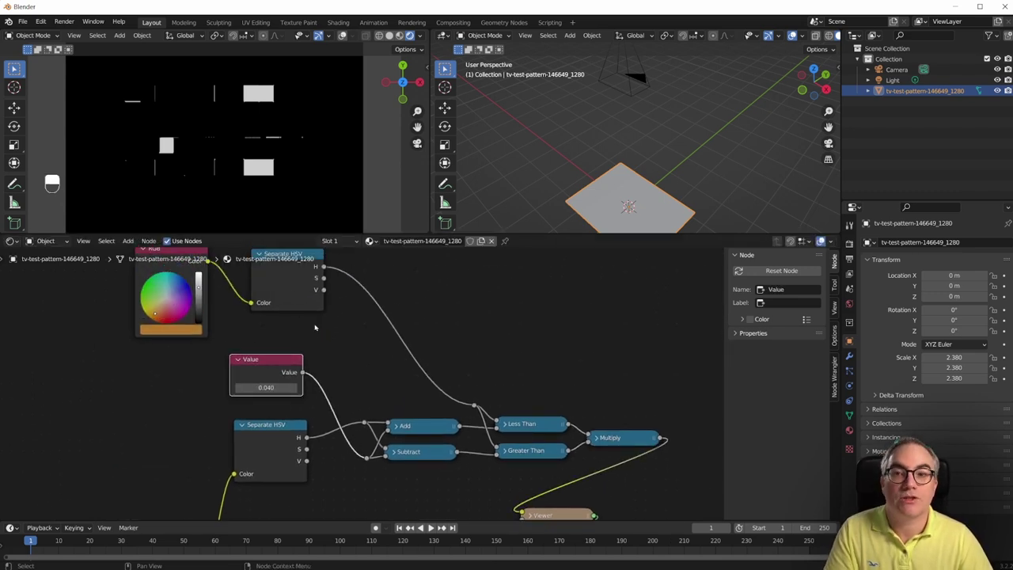
pyautogui.scroll(-2, 379, 398)
pyautogui.moveTo(379, 398); pyautogui.dragTo(477, 345, button='middle')
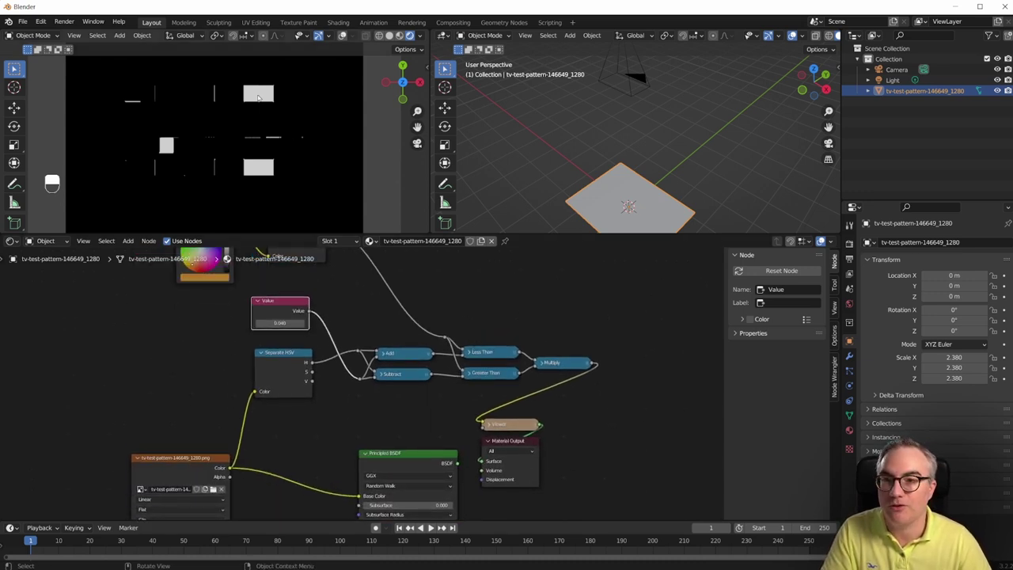
pyautogui.keyDown('ctrl'); pyautogui.keyDown('shift'); pyautogui.click(203, 465); pyautogui.keyUp('shift'); pyautogui.keyUp('ctrl')
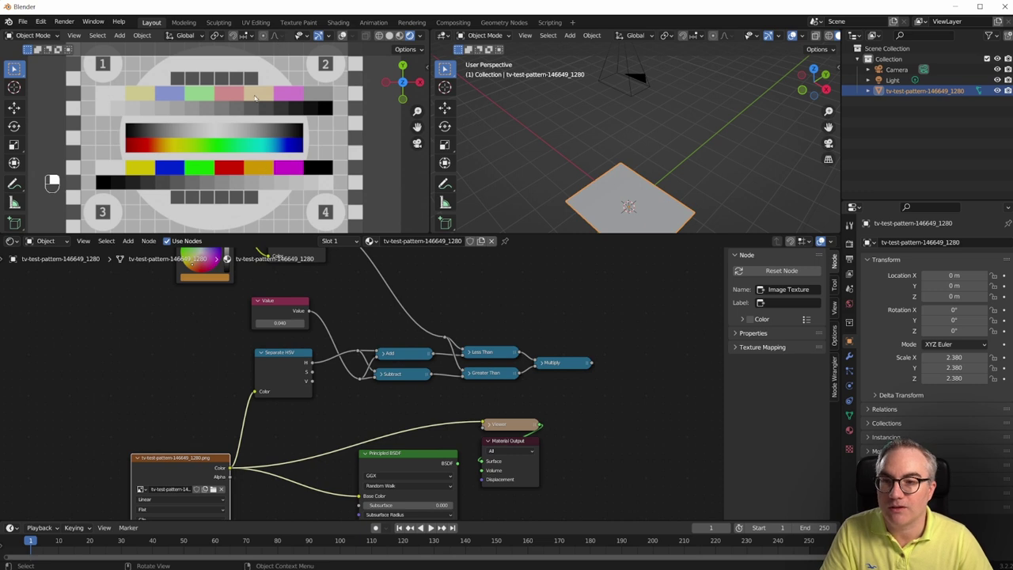
pyautogui.keyDown('ctrl'); pyautogui.keyDown('shift'); pyautogui.click(562, 362); pyautogui.keyUp('shift'); pyautogui.keyUp('ctrl')
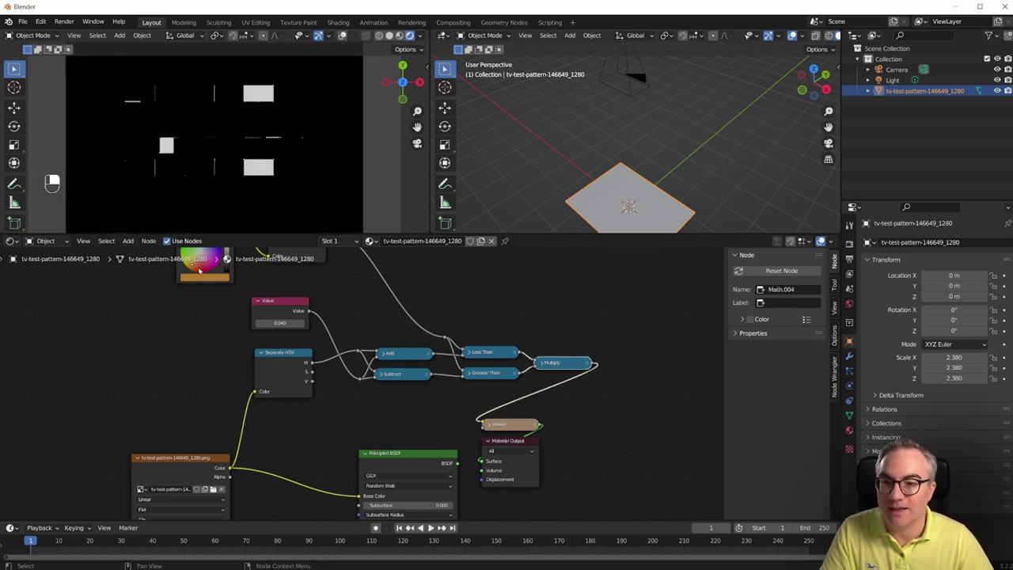
# Duplicate the Add, Subtract, comparison and Multiply nodes below the originals
pyautogui.scroll(-2, 197, 283)
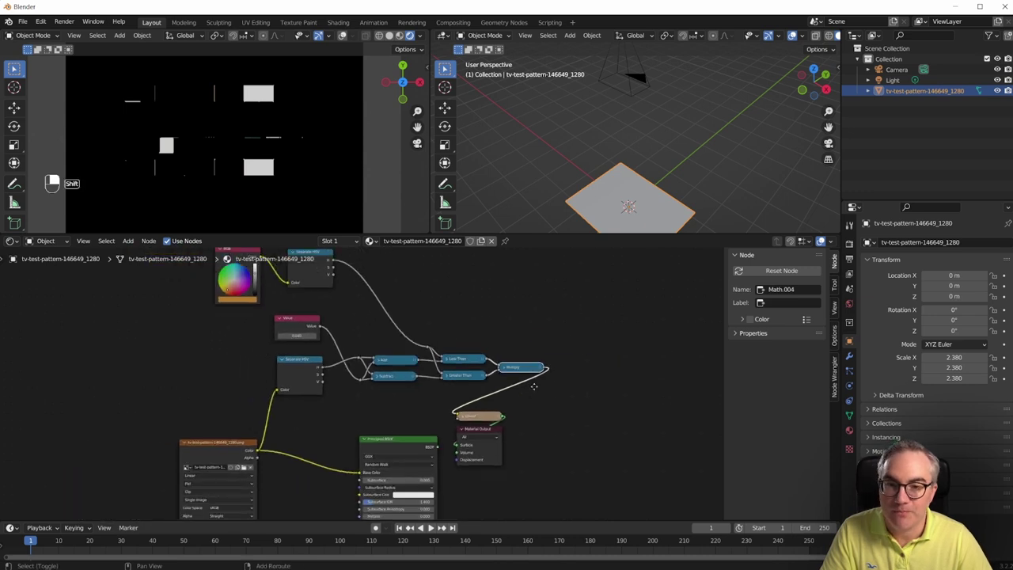
pyautogui.keyDown('shift'); pyautogui.scroll(2, 500, 419); pyautogui.keyUp('shift')
pyautogui.moveTo(500, 419); pyautogui.dragTo(527, 402, button='middle')
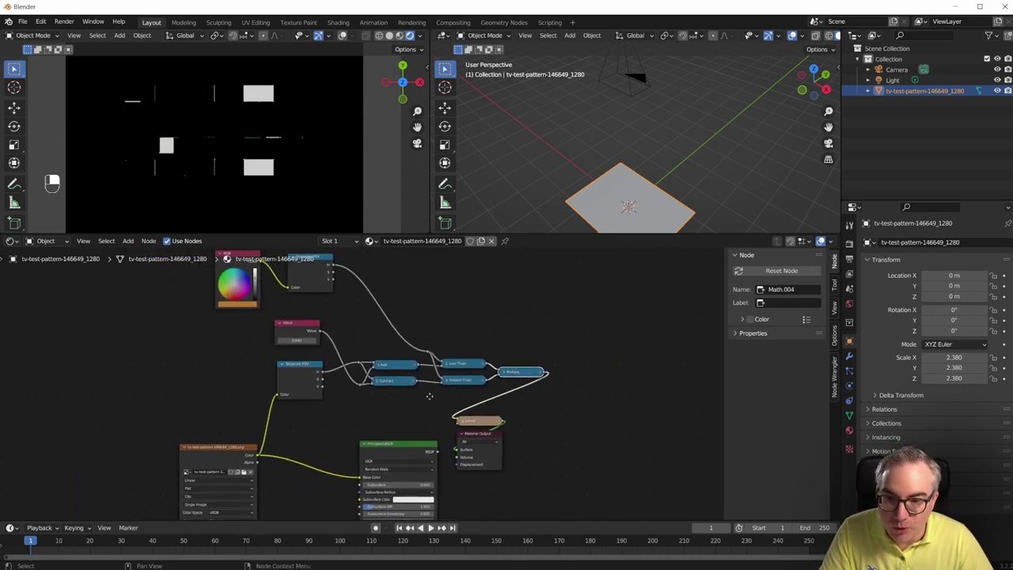
pyautogui.moveTo(429, 396); pyautogui.dragTo(432, 416, button='middle')
pyautogui.moveTo(589, 417); pyautogui.dragTo(168, 278)
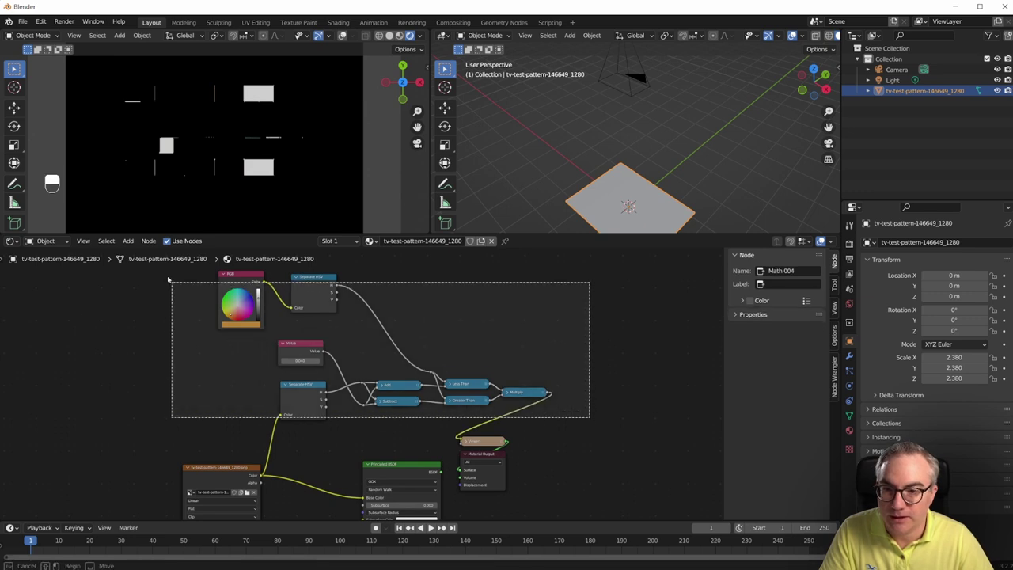
pyautogui.moveTo(467, 335); pyautogui.dragTo(470, 285, button='middle')
pyautogui.scroll(3, 425, 403)
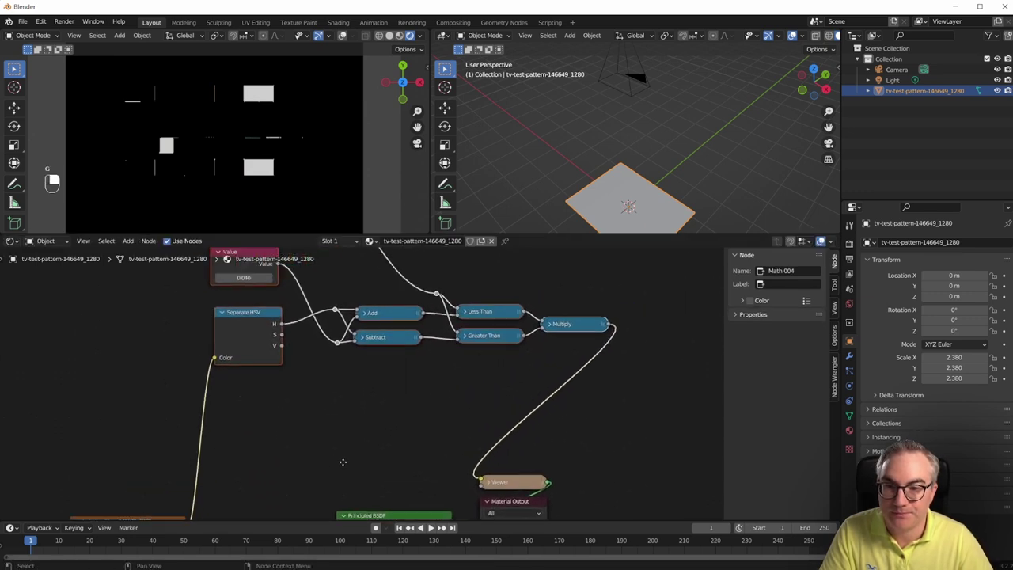
pyautogui.moveTo(342, 462); pyautogui.dragTo(293, 501, button='middle')
pyautogui.moveTo(317, 332); pyautogui.dragTo(566, 414)
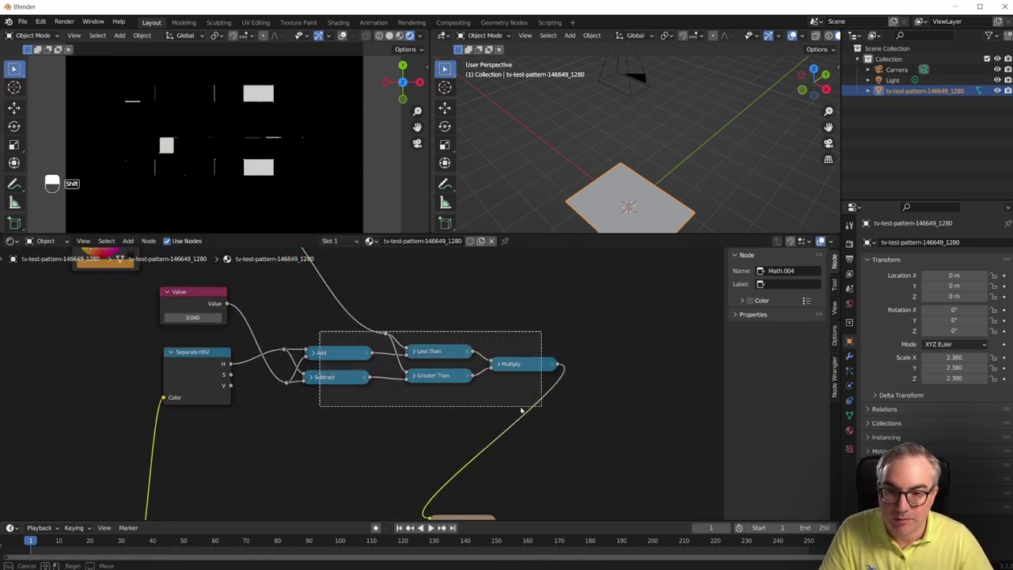
pyautogui.hotkey('shift', 'd')
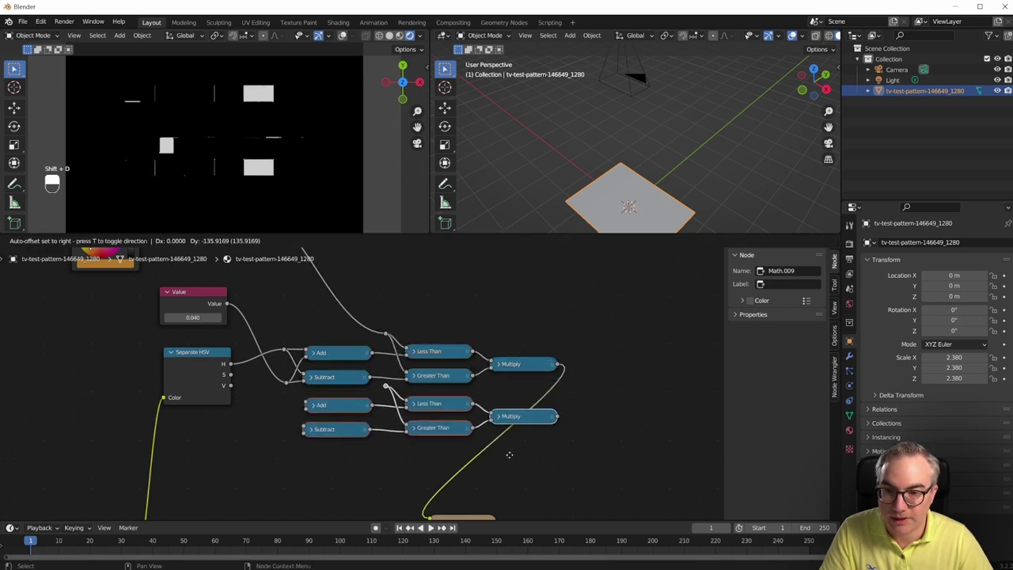
pyautogui.click(467, 369)
pyautogui.moveTo(466, 370); pyautogui.dragTo(470, 389, button='middle')
pyautogui.scroll(-1, 312, 348)
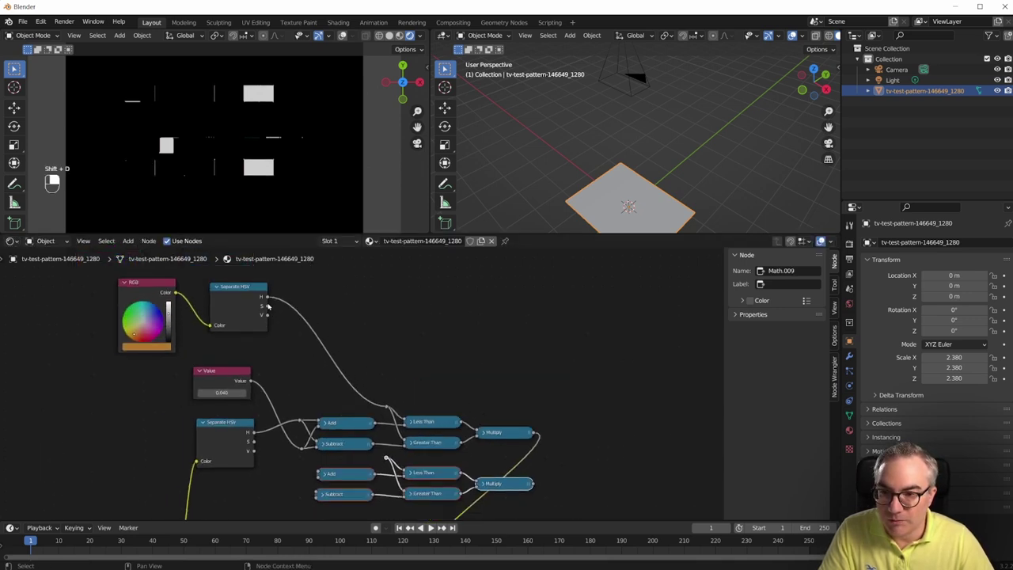
# Link the Separate HSV S output into the lower Subtract input
pyautogui.moveTo(267, 306); pyautogui.dragTo(385, 463)
pyautogui.moveTo(295, 485); pyautogui.dragTo(292, 406, button='middle')
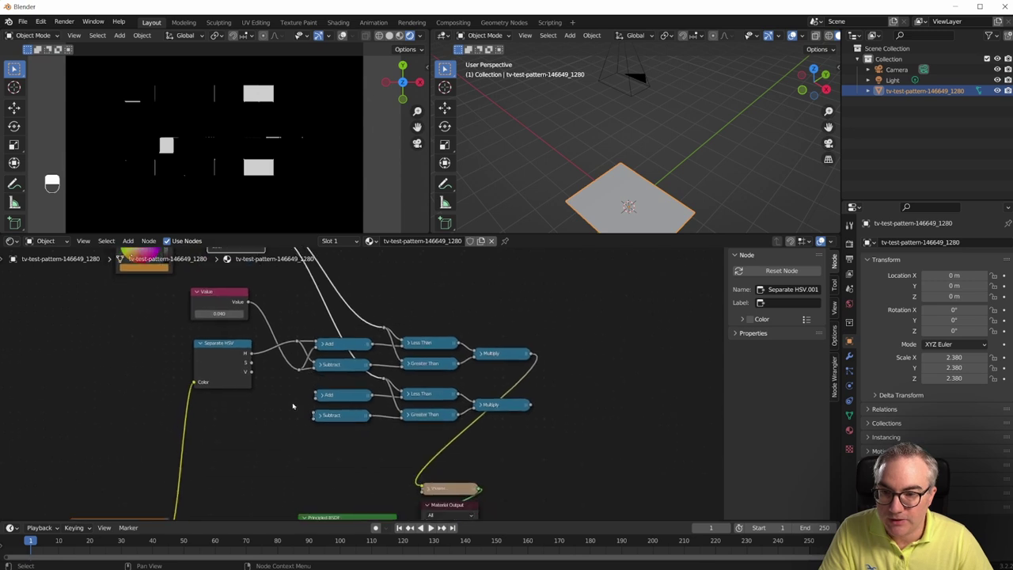
pyautogui.scroll(1, 292, 406)
pyautogui.scroll(1, 293, 406)
pyautogui.moveTo(208, 405); pyautogui.dragTo(256, 443)
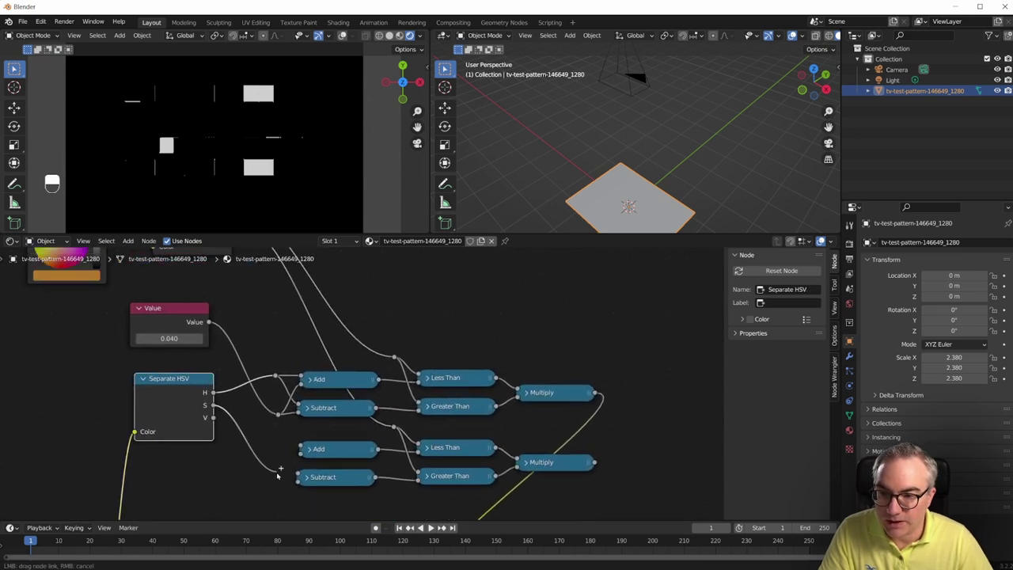
pyautogui.moveTo(293, 486); pyautogui.dragTo(298, 451)
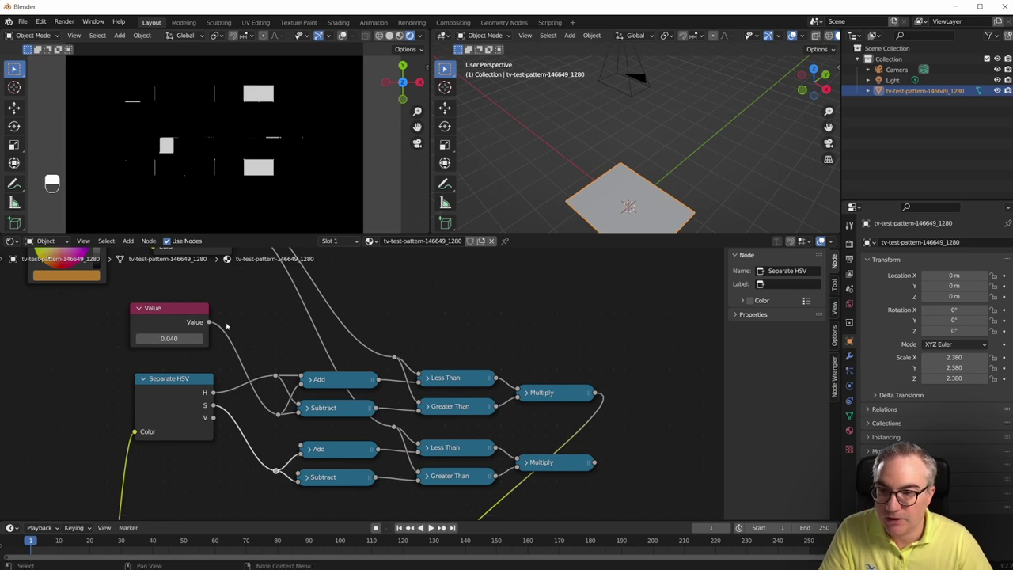
# Duplicate the Value node and link the copy into the lower Add and Subtract
pyautogui.moveTo(179, 309); pyautogui.dragTo(180, 278)
pyautogui.hotkey('shift', 'd')
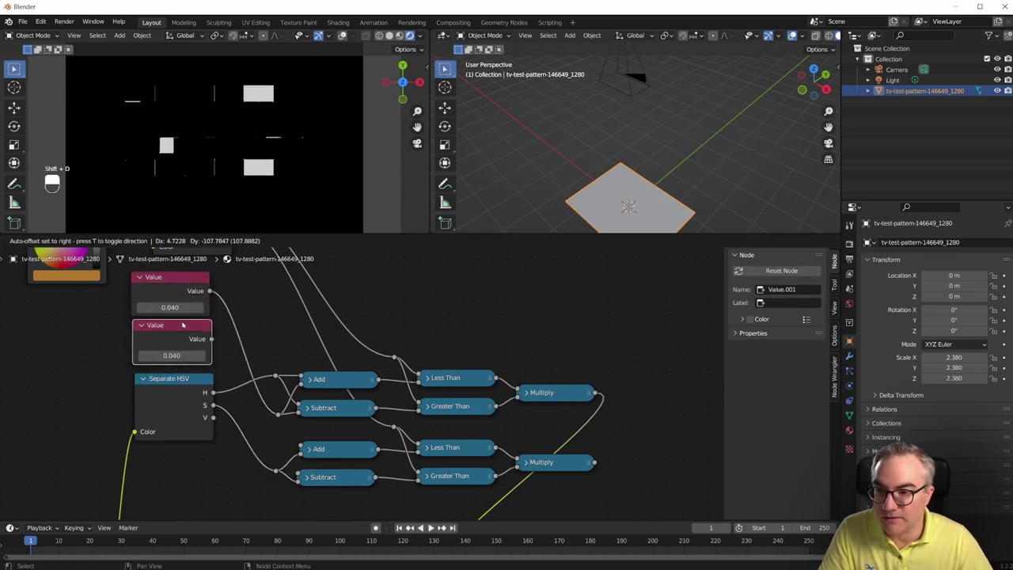
pyautogui.click(183, 326)
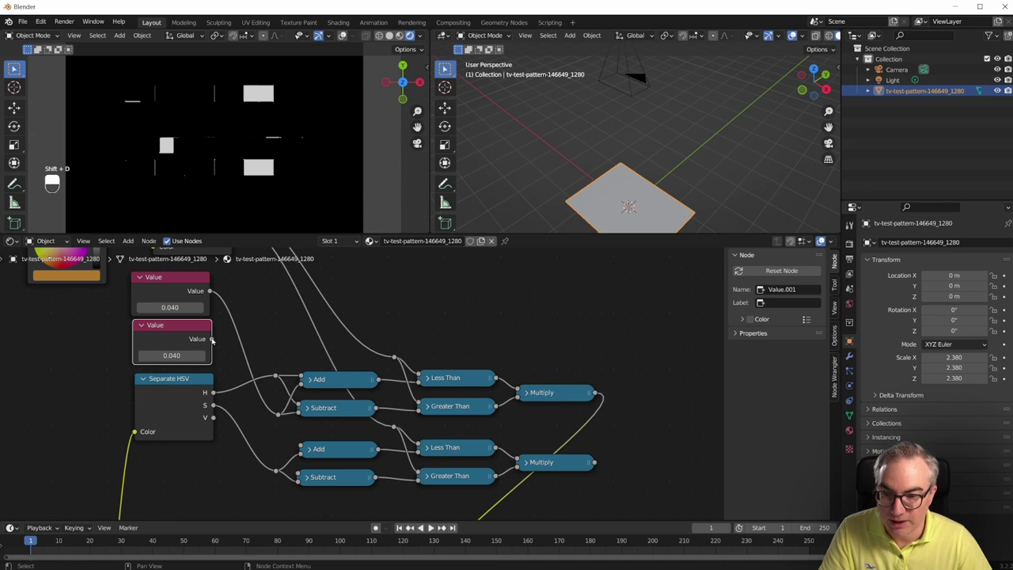
pyautogui.moveTo(212, 339)
pyautogui.mouseDown()
pyautogui.moveTo(295, 472)
pyautogui.moveTo(286, 446)
pyautogui.mouseUp()
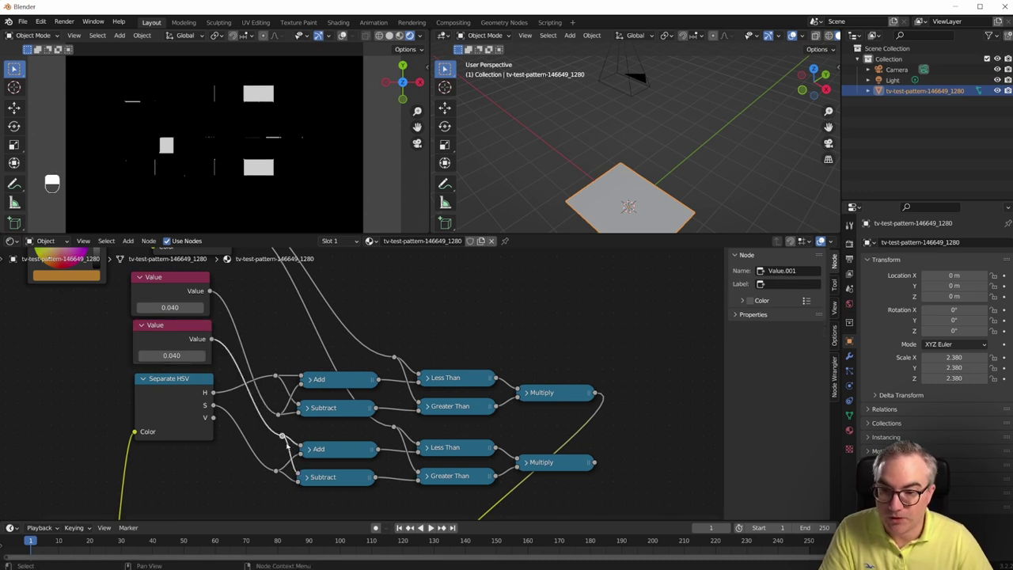
# Reposition the reroute points to untangle the links
pyautogui.press('g')
pyautogui.click(280, 458)
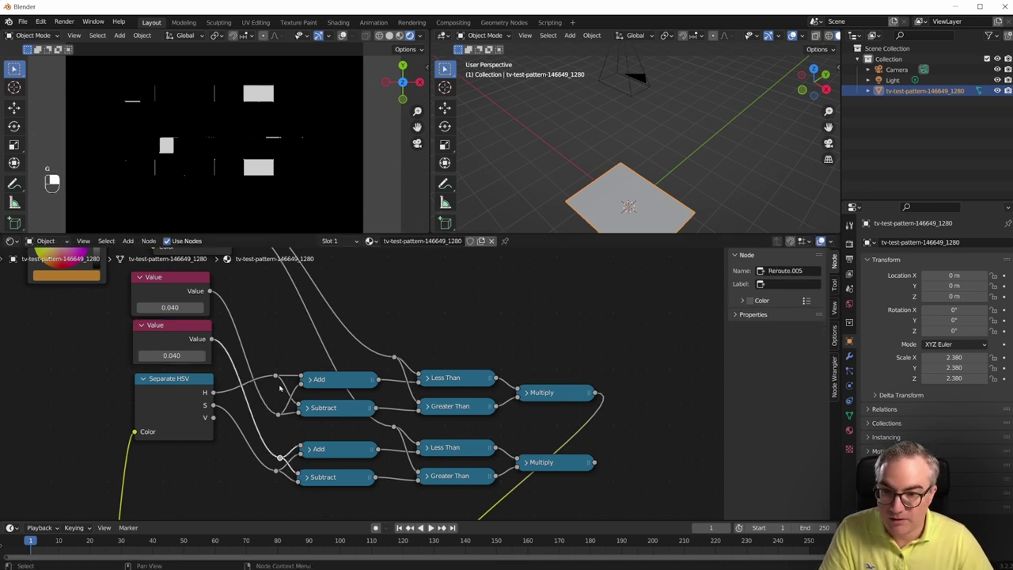
pyautogui.click(279, 413)
pyautogui.press('g')
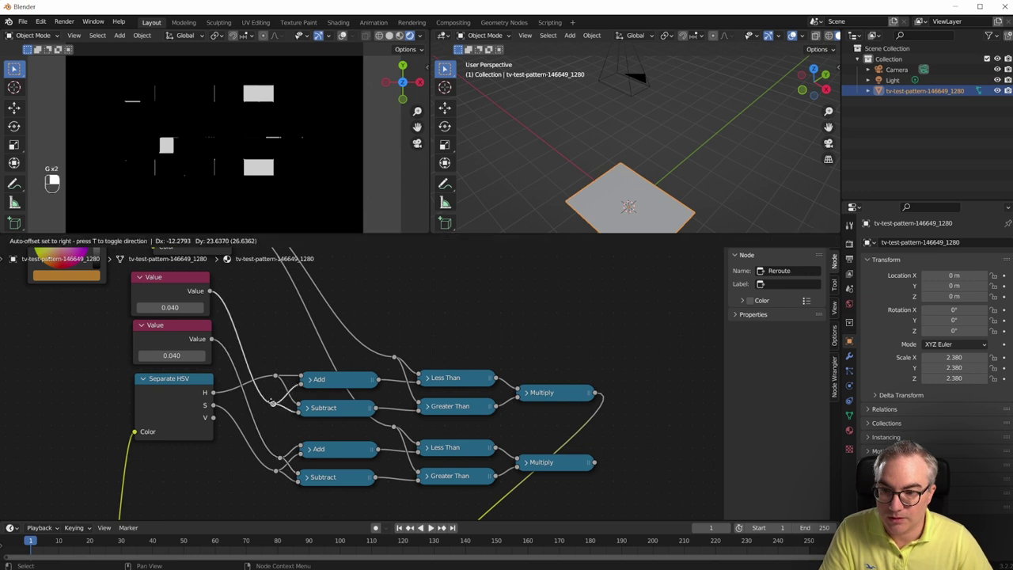
pyautogui.click(272, 403)
pyautogui.click(275, 376)
pyautogui.press('g')
pyautogui.click(275, 391)
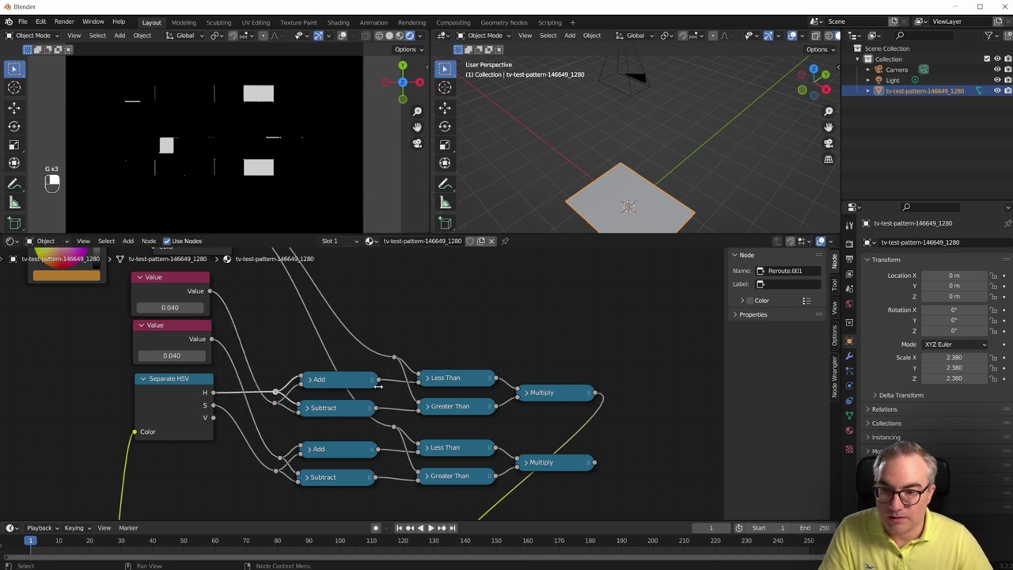
pyautogui.click(393, 355)
pyautogui.press('g')
pyautogui.click(404, 370)
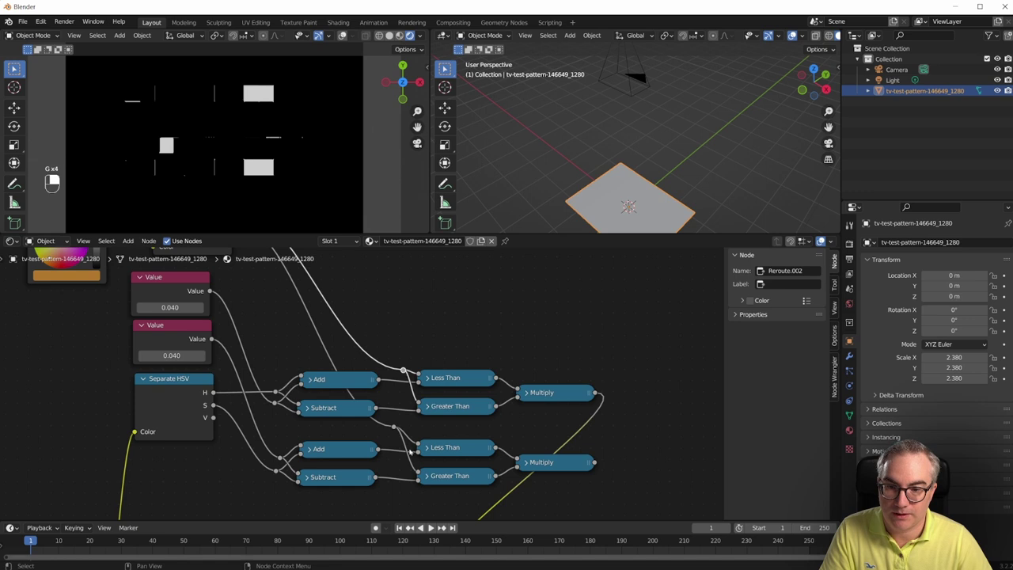
pyautogui.click(394, 427)
pyautogui.press('g')
pyautogui.click(400, 439)
pyautogui.scroll(-2, 559, 435)
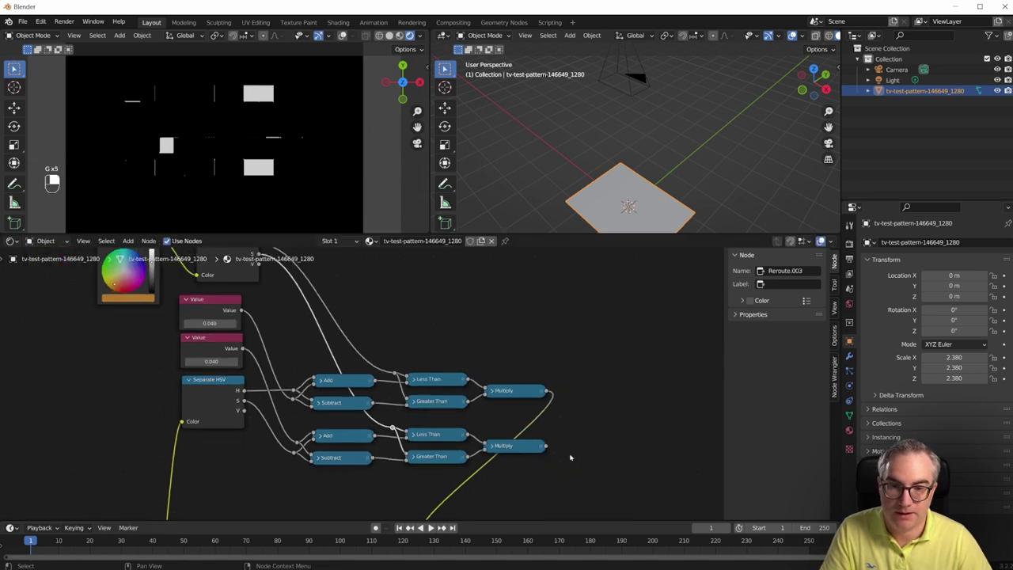
# Preview the lower Multiply mask and set the second Value to 0.180
pyautogui.keyDown('ctrl'); pyautogui.keyDown('shift'); pyautogui.click(528, 428); pyautogui.keyUp('shift'); pyautogui.keyUp('ctrl')
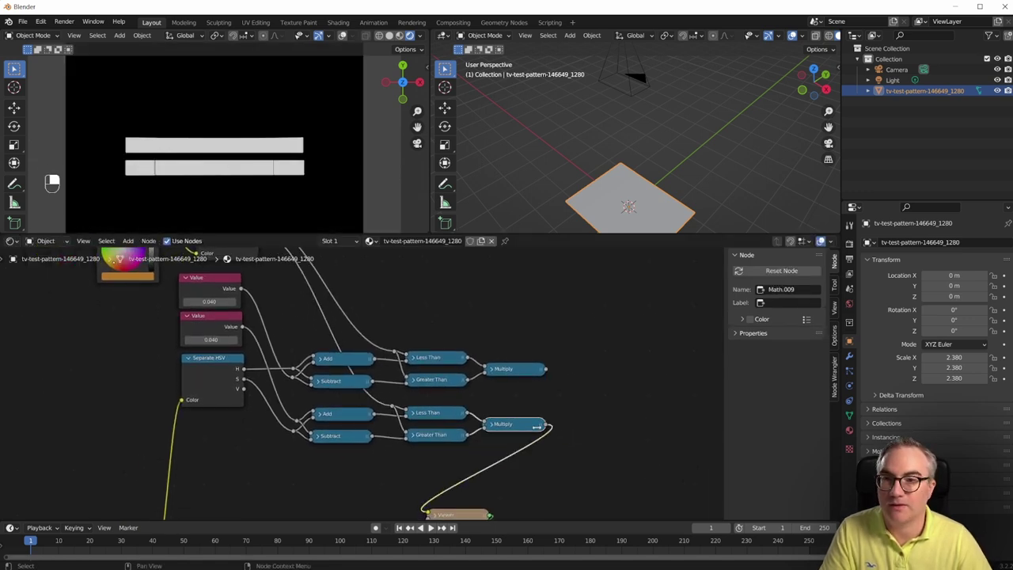
pyautogui.keyDown('shift'); pyautogui.moveTo(410, 388); pyautogui.dragTo(436, 432, button='middle'); pyautogui.keyUp('shift')
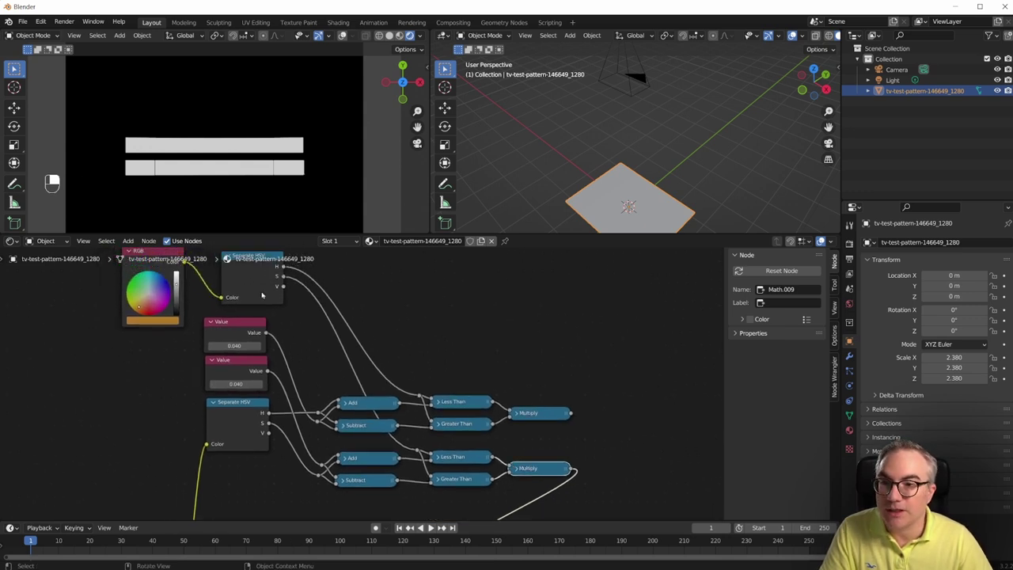
pyautogui.moveTo(240, 385)
pyautogui.mouseDown()
pyautogui.moveTo(261, 385)
pyautogui.moveTo(238, 384)
pyautogui.moveTo(234, 368)
pyautogui.moveTo(213, 383)
pyautogui.mouseUp()
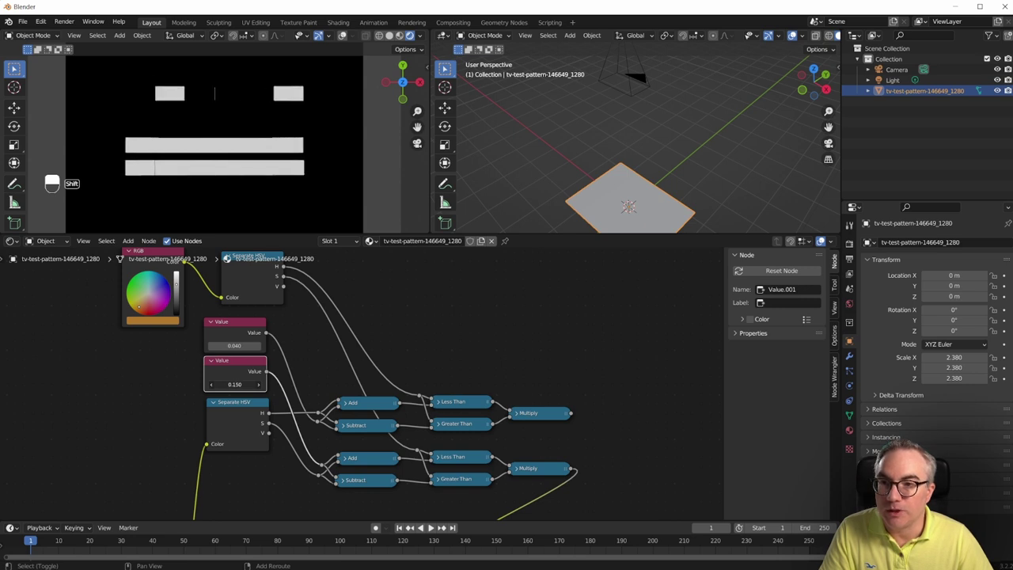
pyautogui.moveTo(234, 384); pyautogui.dragTo(450, 387)
# Duplicate a Multiply node and wire the top and bottom Multiply outputs into it
pyautogui.moveTo(450, 386); pyautogui.dragTo(314, 333, button='middle')
pyautogui.click(395, 358)
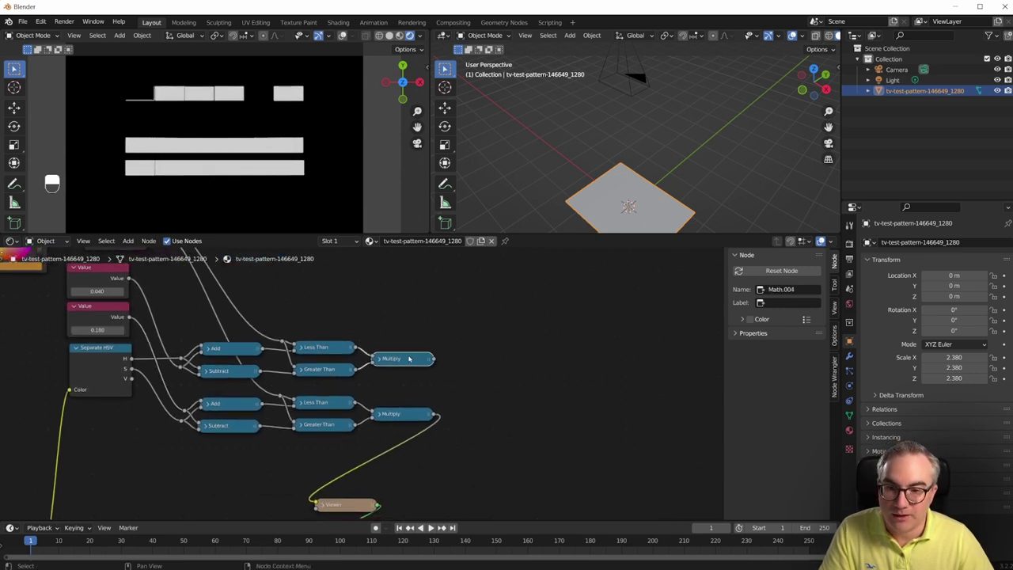
pyautogui.hotkey('shift', 'd')
pyautogui.click(484, 384)
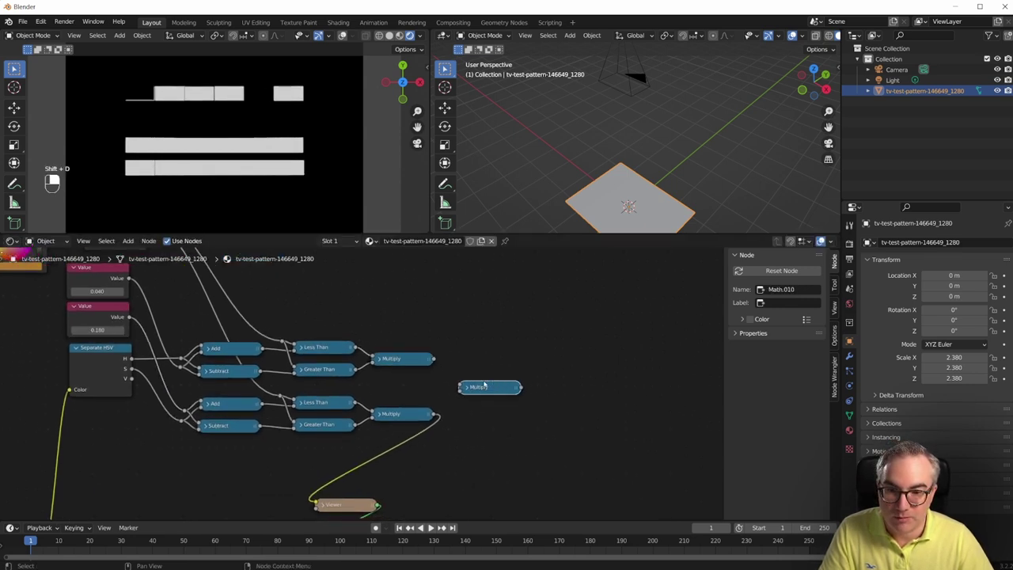
pyautogui.keyDown('ctrl'); pyautogui.keyDown('shift'); pyautogui.click(412, 360); pyautogui.keyUp('shift'); pyautogui.keyUp('ctrl')
pyautogui.keyDown('ctrl'); pyautogui.keyDown('shift'); pyautogui.click(402, 413); pyautogui.keyUp('shift'); pyautogui.keyUp('ctrl')
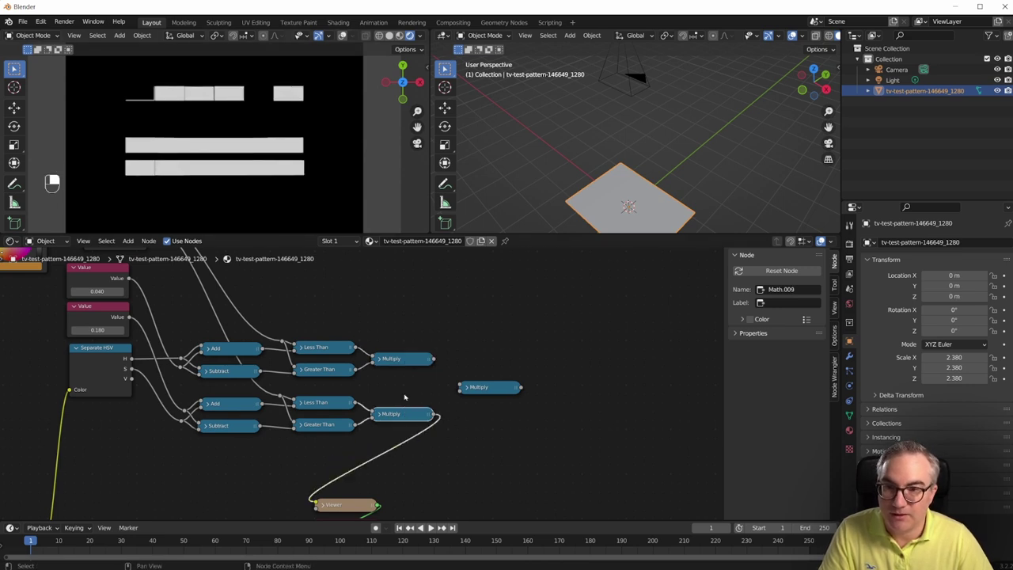
pyautogui.moveTo(433, 361); pyautogui.dragTo(467, 386)
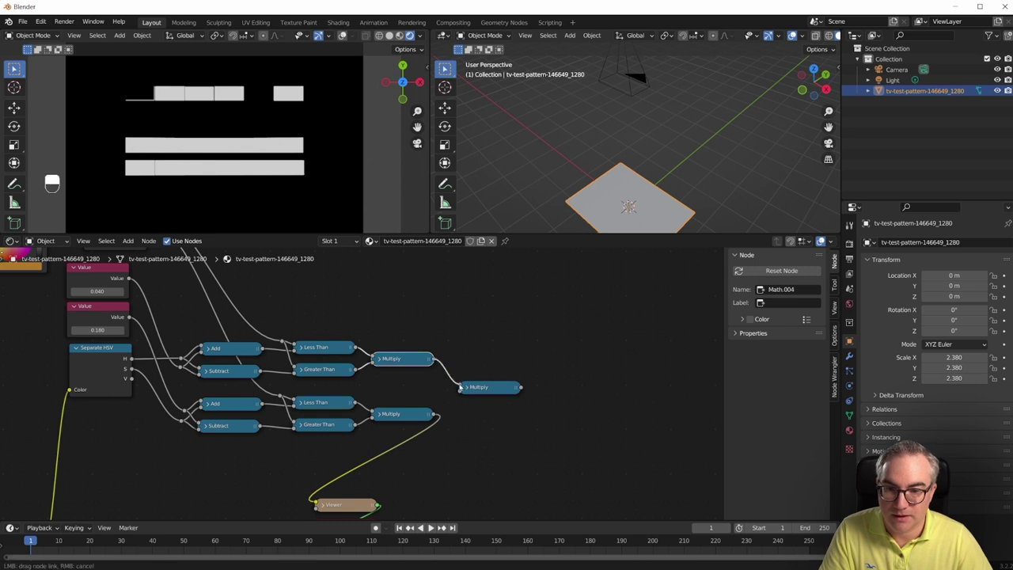
pyautogui.moveTo(435, 416); pyautogui.dragTo(480, 387)
pyautogui.keyDown('ctrl'); pyautogui.keyDown('shift'); pyautogui.click(483, 387); pyautogui.keyUp('shift'); pyautogui.keyUp('ctrl')
pyautogui.scroll(3, 299, 348)
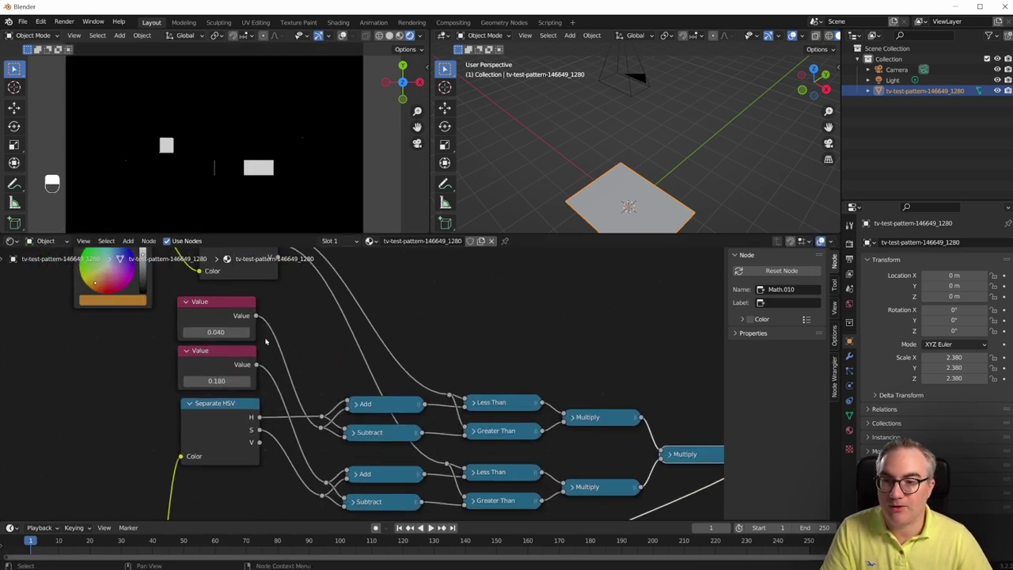
# Retune the two range values, typing 0.02 first, then settling near 0.050 and 0.000
pyautogui.keyDown('shift'); pyautogui.moveTo(299, 348); pyautogui.dragTo(376, 380, button='middle'); pyautogui.keyUp('shift')
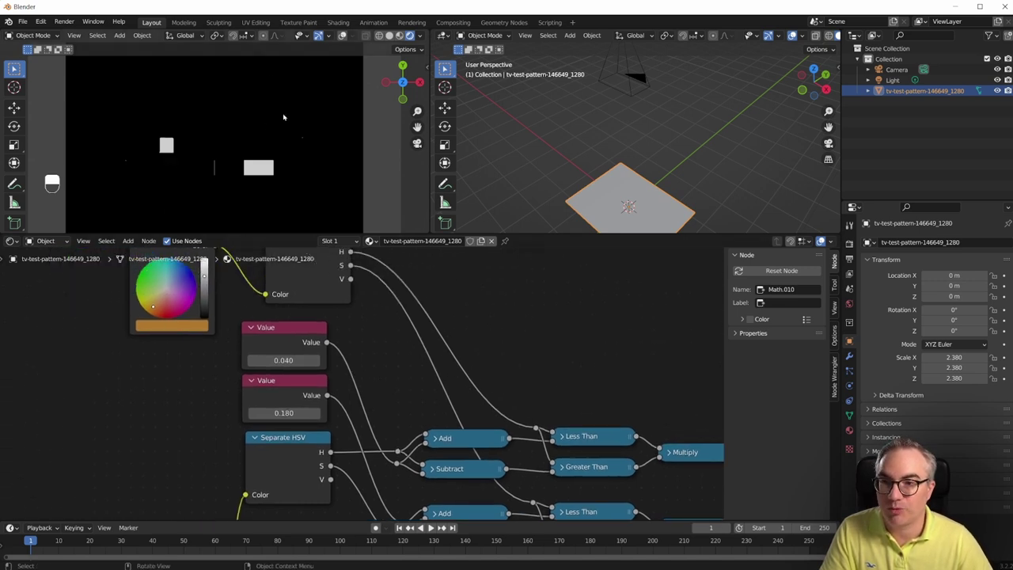
pyautogui.press('shift')
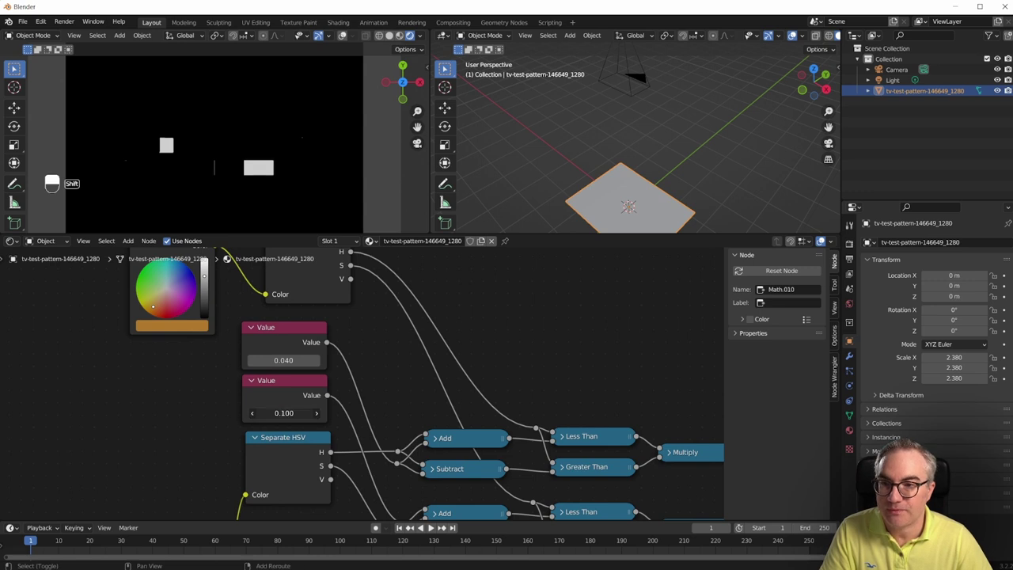
pyautogui.click(283, 412)
pyautogui.write('0.02')
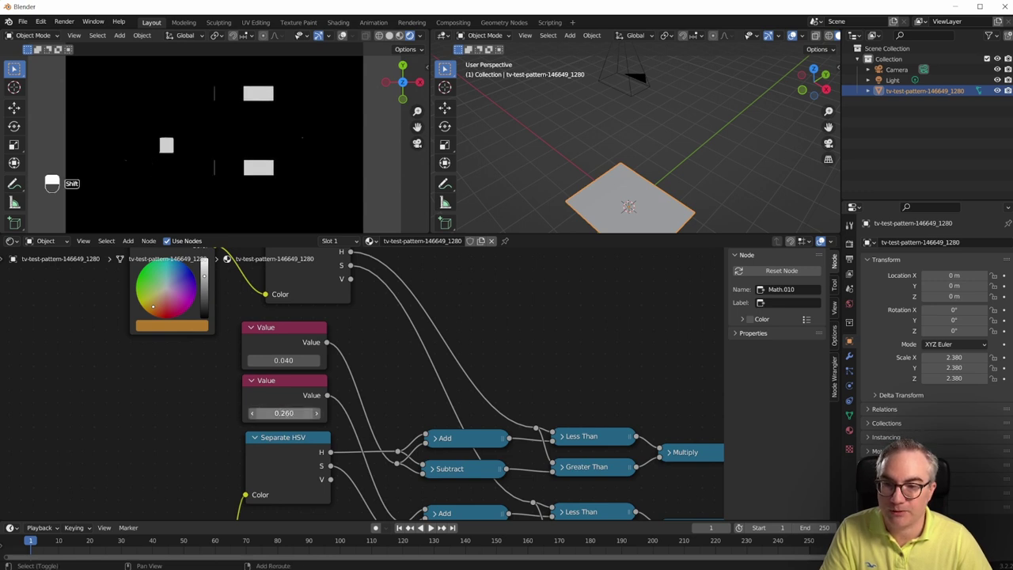
pyautogui.press('Return')
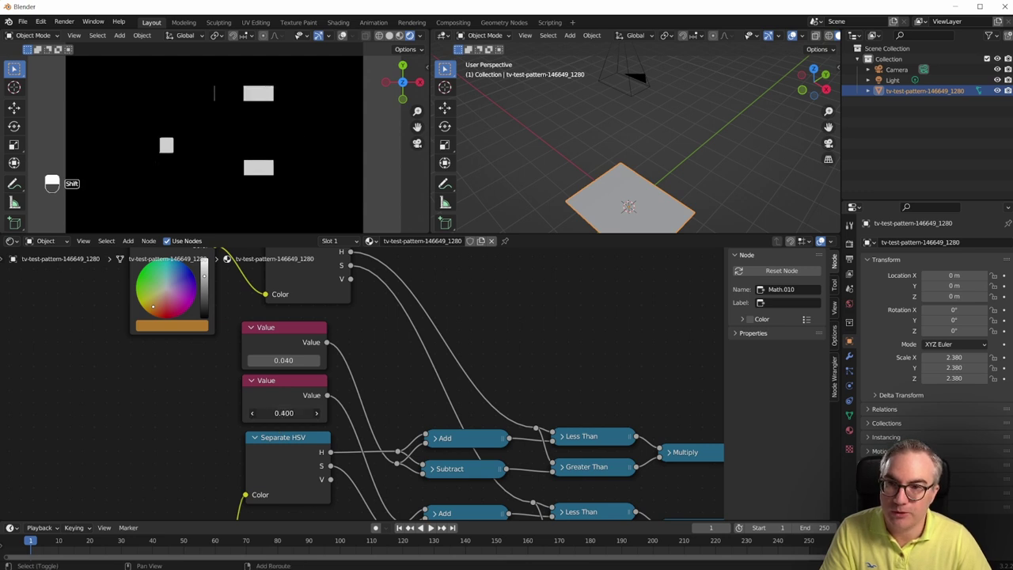
pyautogui.keyDown('shift'); pyautogui.moveTo(283, 412); pyautogui.dragTo(261, 413); pyautogui.keyUp('shift')
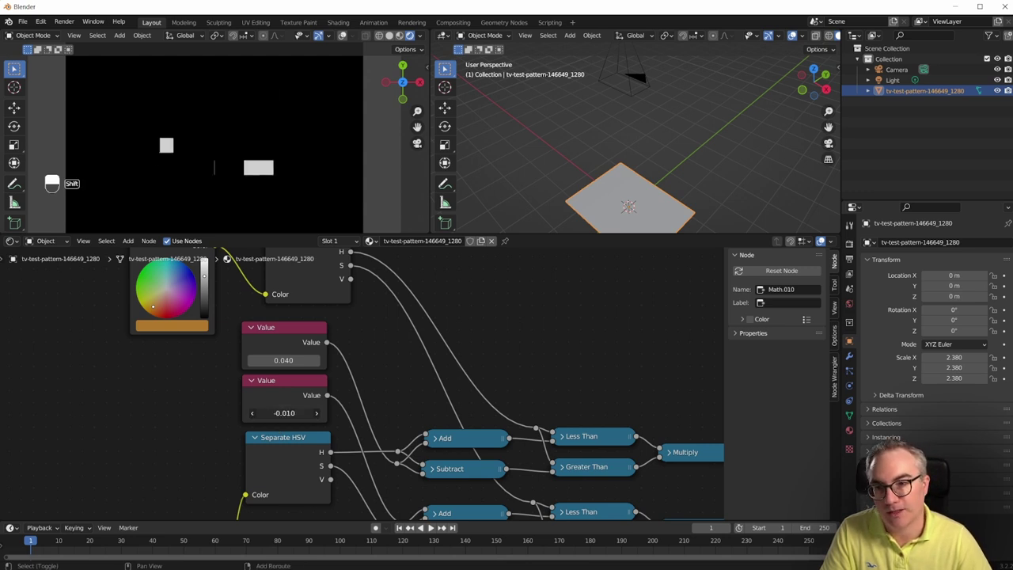
pyautogui.moveTo(283, 360)
pyautogui.keyDown('shift'); pyautogui.mouseDown()
pyautogui.moveTo(262, 360)
pyautogui.moveTo(291, 360)
pyautogui.mouseUp(); pyautogui.keyUp('shift')
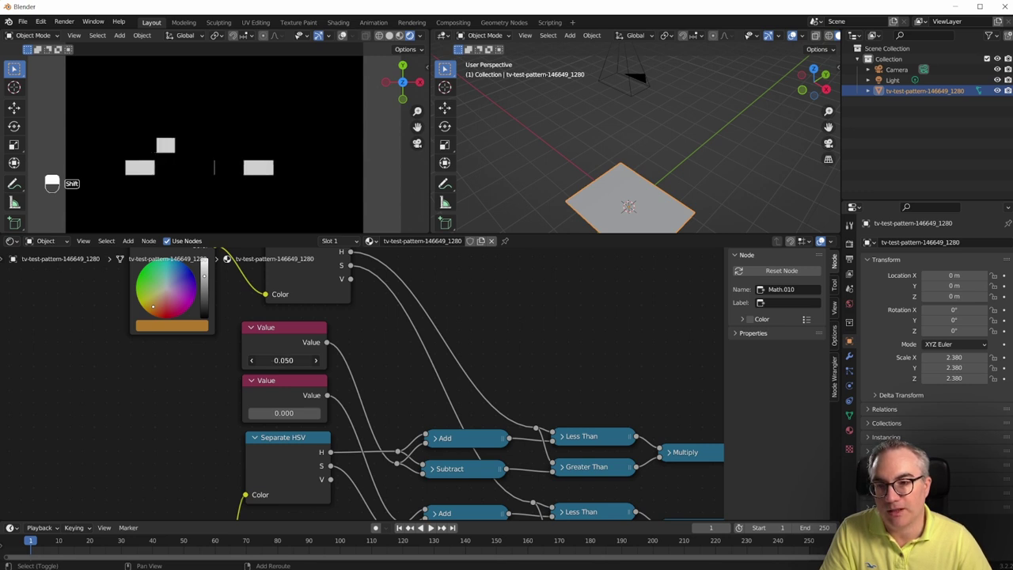
# Move the top Separate HSV node and the lower Value, Separate HSV and math nodes to make room
pyautogui.scroll(1, 360, 340)
pyautogui.scroll(2, 360, 341)
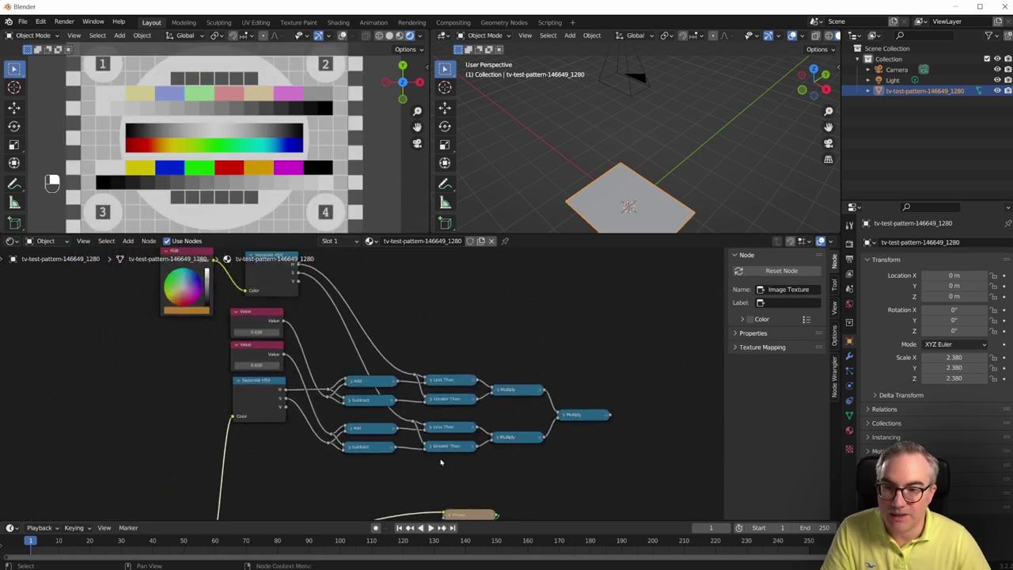
pyautogui.scroll(1, 360, 340)
pyautogui.moveTo(269, 265); pyautogui.dragTo(231, 309)
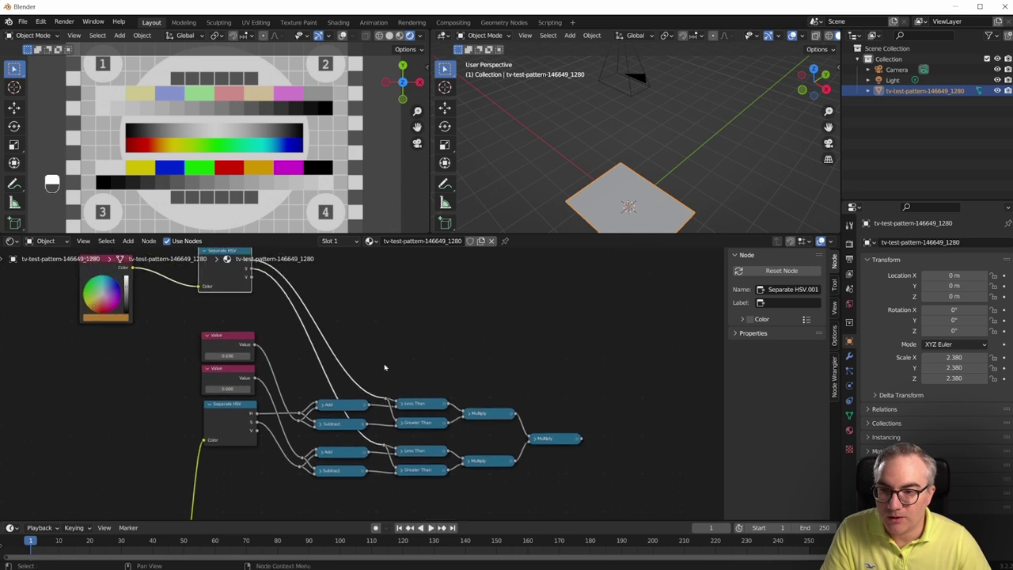
pyautogui.scroll(-2, 333, 368)
pyautogui.moveTo(625, 367); pyautogui.dragTo(235, 477)
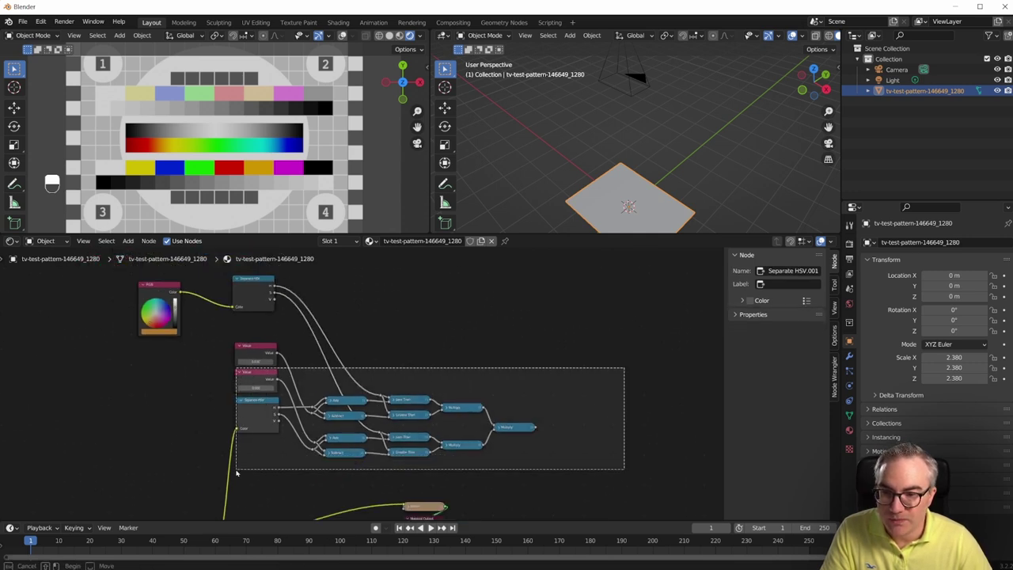
pyautogui.press('g')
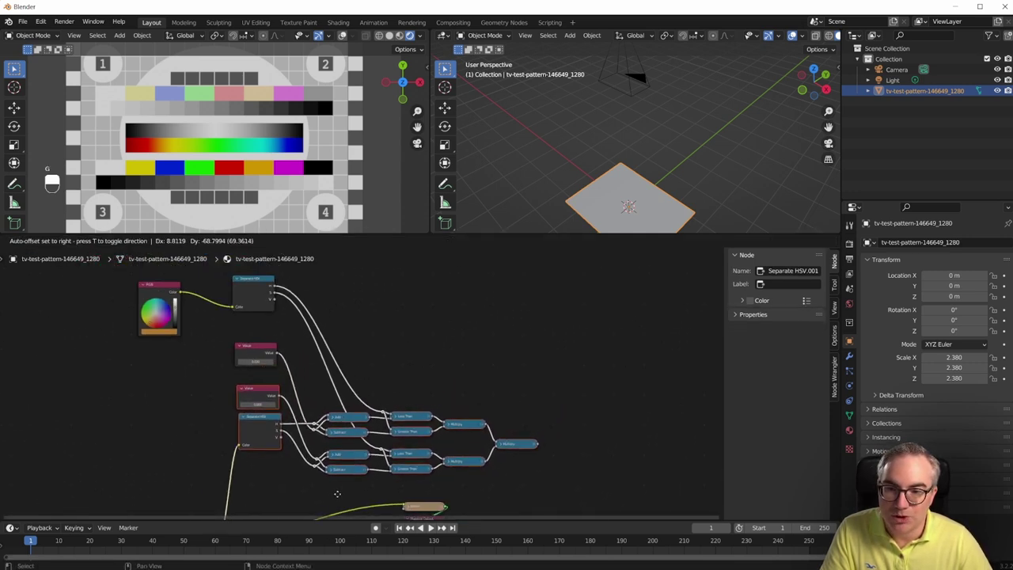
pyautogui.click(308, 473)
# Reposition the lower Separate HSV node and shift the math node group up-right
pyautogui.click(267, 430)
pyautogui.moveTo(267, 430); pyautogui.dragTo(256, 471)
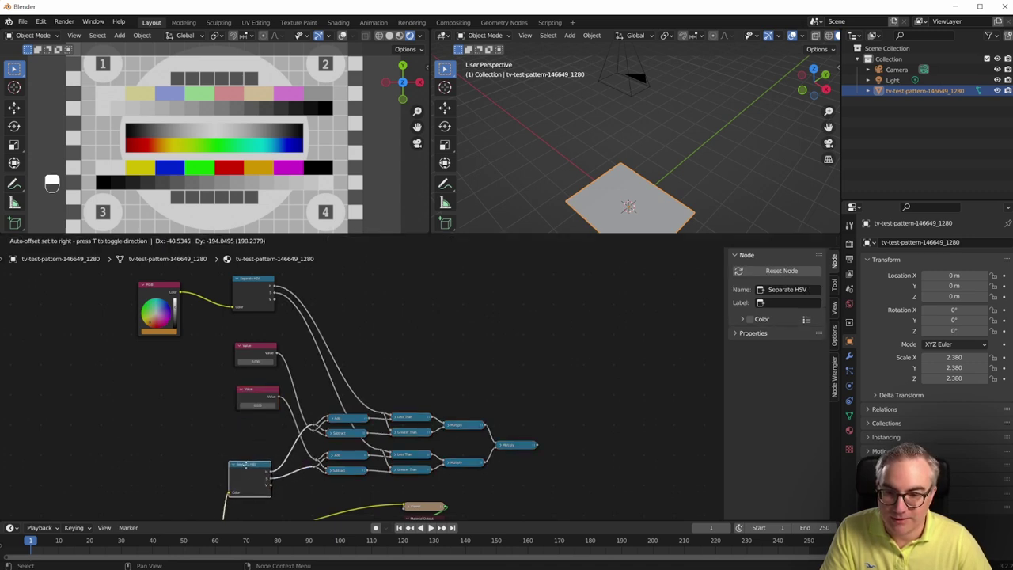
pyautogui.moveTo(497, 381); pyautogui.dragTo(509, 356, button='middle')
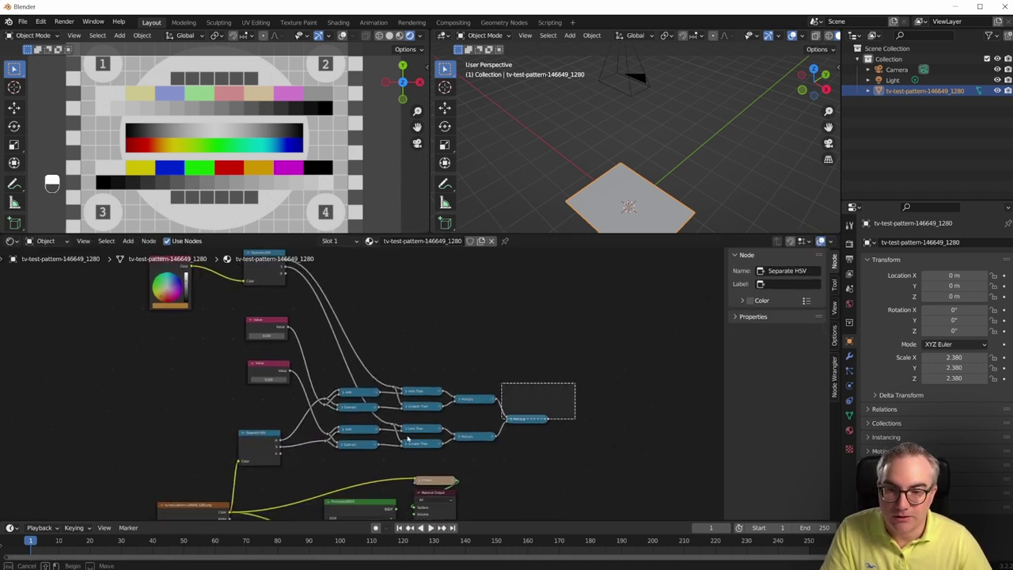
pyautogui.moveTo(576, 382); pyautogui.dragTo(325, 449)
pyautogui.press('g')
pyautogui.click(381, 410)
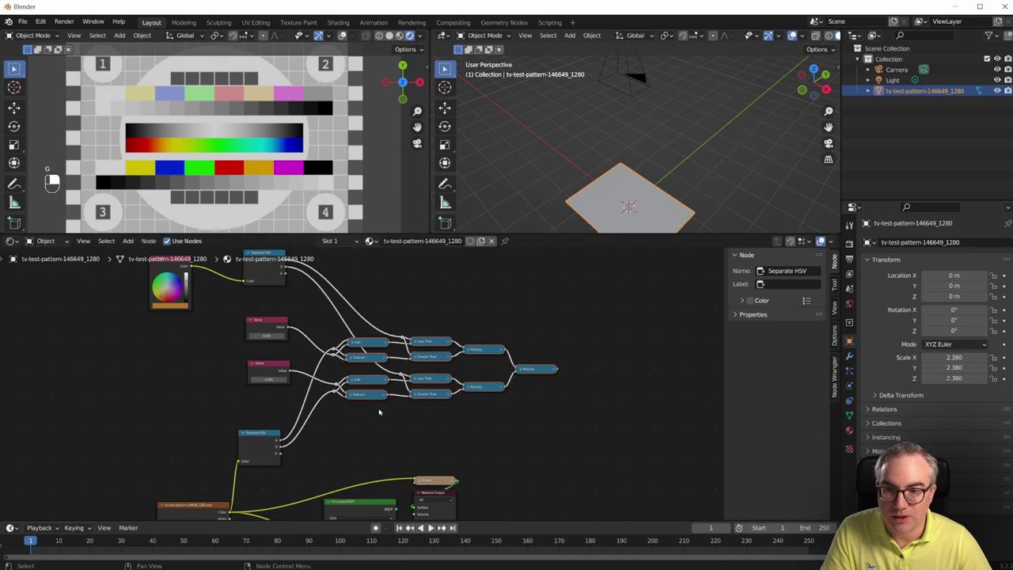
# Duplicate the Value node into a third tolerance Value below the others
pyautogui.scroll(1, 372, 427)
pyautogui.scroll(1, 369, 444)
pyautogui.click(261, 312)
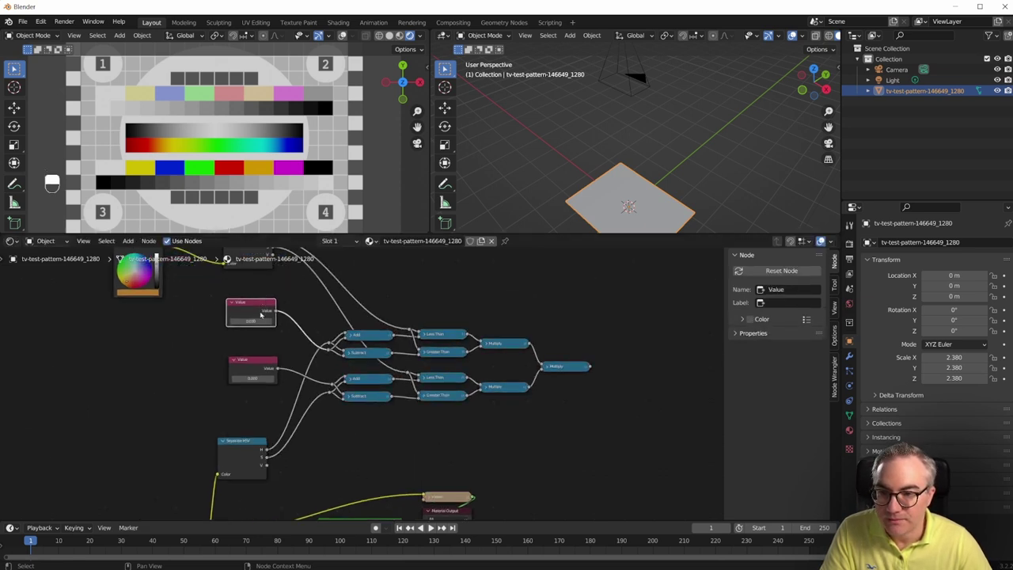
pyautogui.hotkey('shift', 'd')
pyautogui.click(253, 342)
pyautogui.hotkey('shift', 'd')
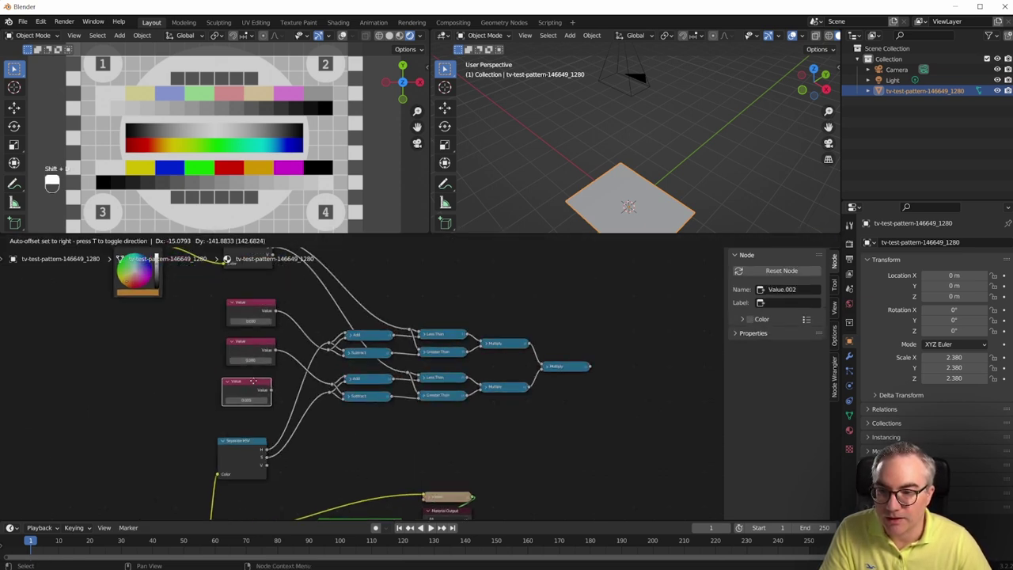
pyautogui.click(253, 388)
# Duplicate the lower comparison row into a third row and add reroutes to its links
pyautogui.scroll(1, 356, 388)
pyautogui.moveTo(350, 440); pyautogui.dragTo(571, 370)
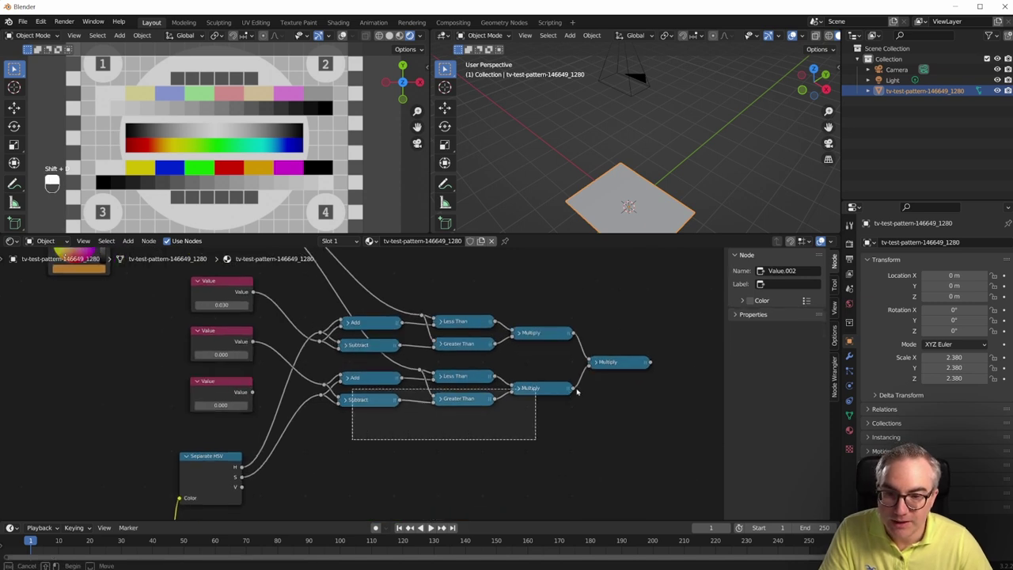
pyautogui.hotkey('shift', 'd')
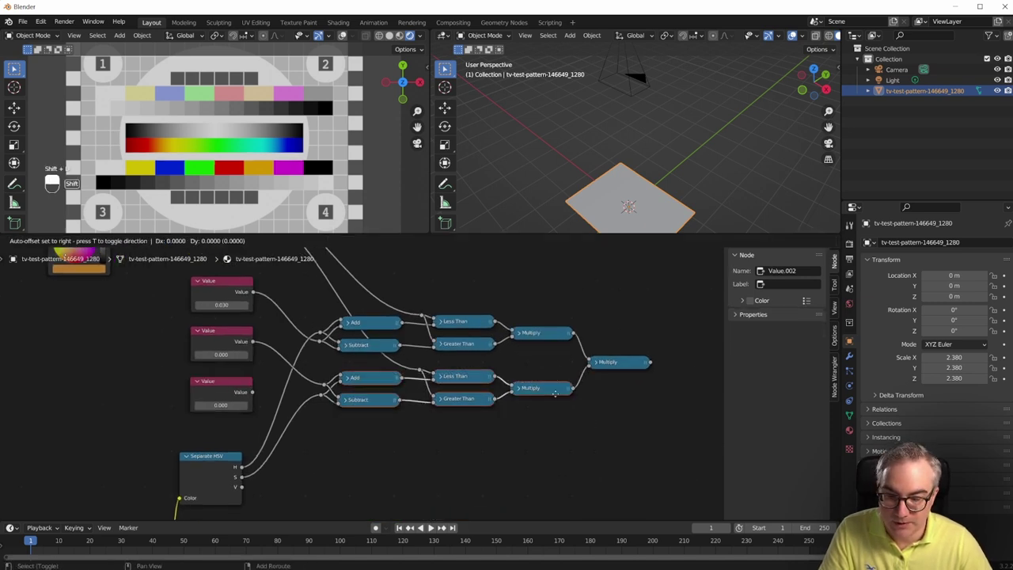
pyautogui.click(556, 428)
pyautogui.keyDown('shift'); pyautogui.scroll(2, 427, 443); pyautogui.keyUp('shift')
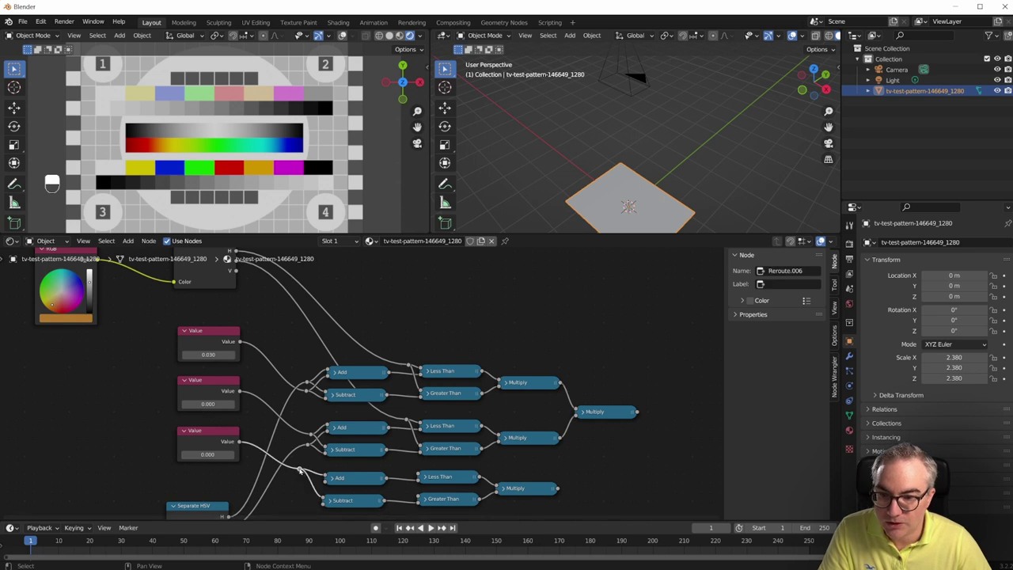
pyautogui.keyDown('shift'); pyautogui.moveTo(299, 470); pyautogui.dragTo(313, 495, button='right'); pyautogui.keyUp('shift')
# Combine the third row through a new Multiply node and preview the result in the Viewer
pyautogui.keyDown('shift'); pyautogui.scroll(-2, 317, 443); pyautogui.keyUp('shift')
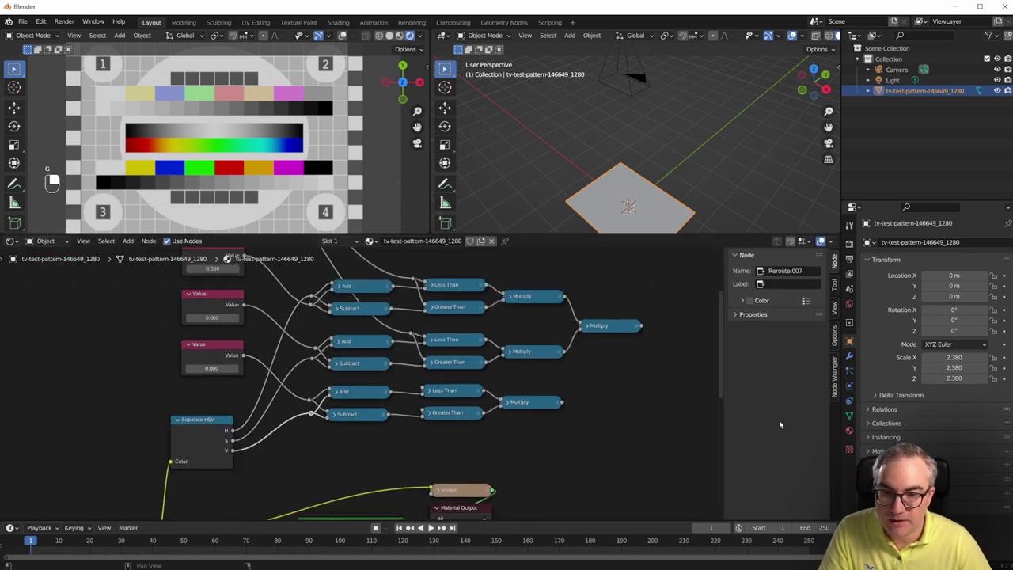
pyautogui.moveTo(779, 425); pyautogui.dragTo(645, 467, button='middle')
pyautogui.click(475, 368)
pyautogui.hotkey('shift', 'd')
pyautogui.click(512, 413)
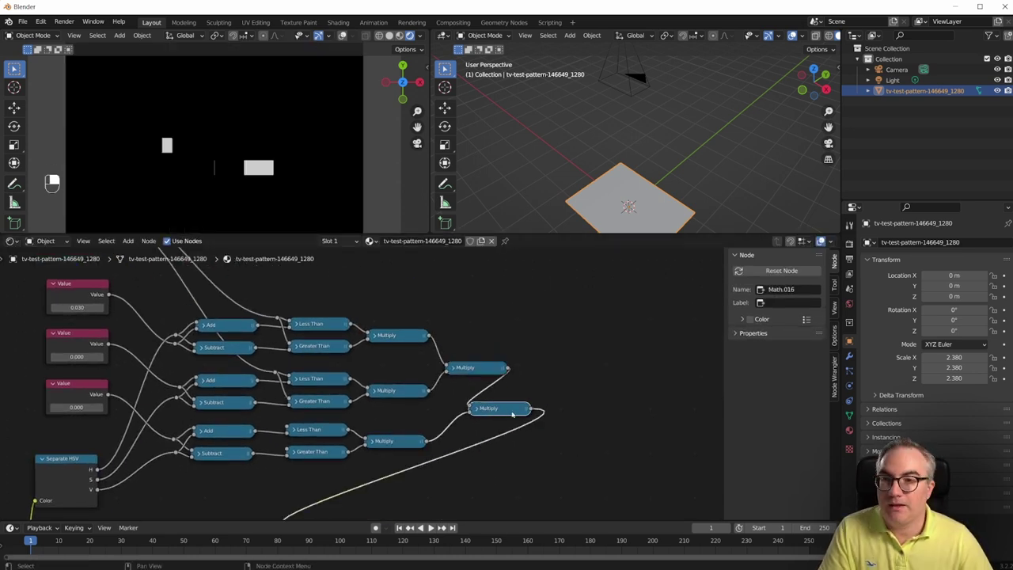
# Sample the blue bar from the image as the RGB node's mask colour
pyautogui.scroll(-2, 287, 372)
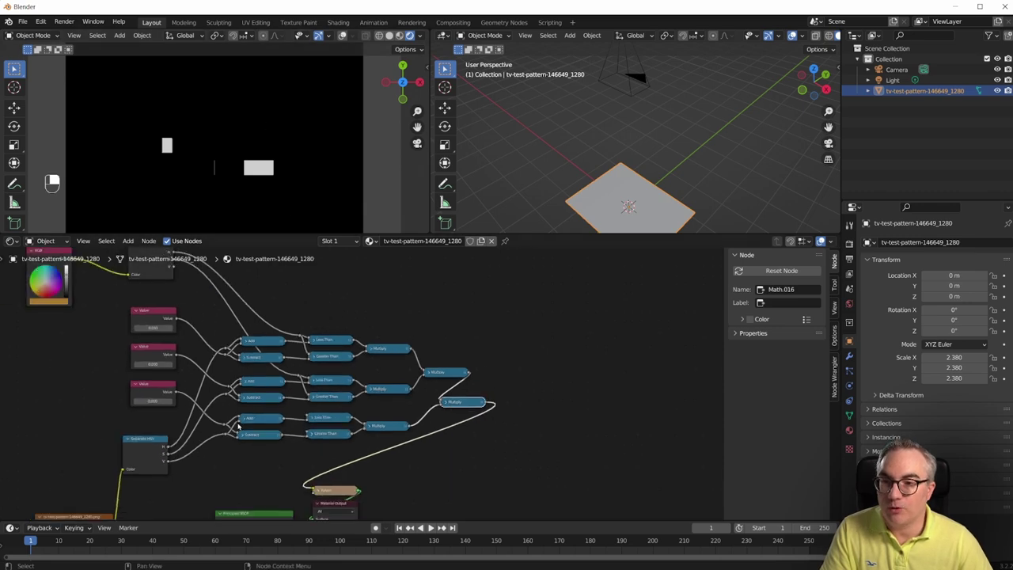
pyautogui.moveTo(237, 426); pyautogui.dragTo(285, 459, button='middle')
pyautogui.scroll(2, 303, 449)
pyautogui.scroll(2, 303, 449)
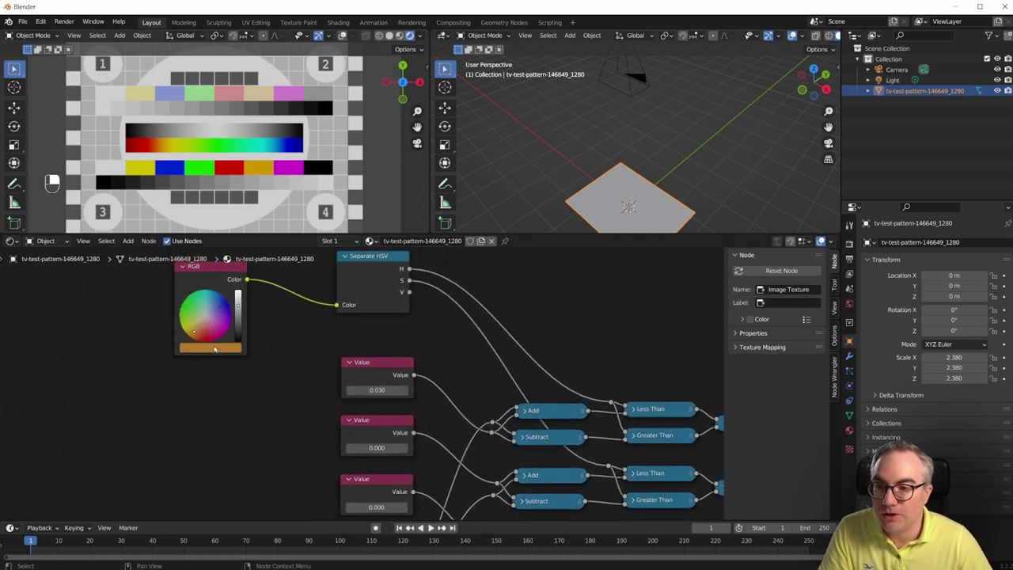
pyautogui.click(214, 349)
pyautogui.click(214, 349)
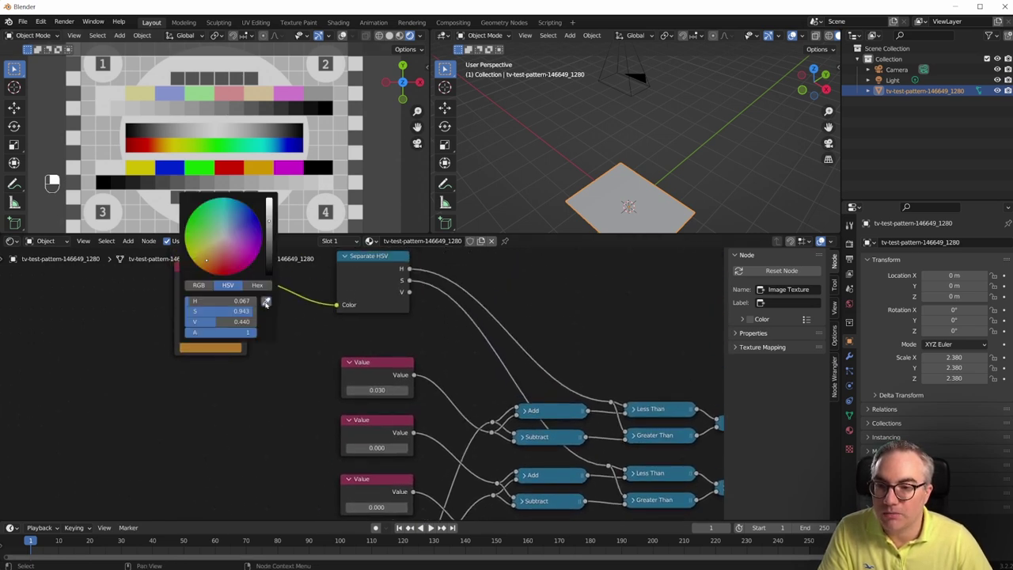
pyautogui.click(266, 303)
# Preview the final Multiply and tune the tolerances to 0.020, 0.030 and 0.290
pyautogui.scroll(-3, 341, 333)
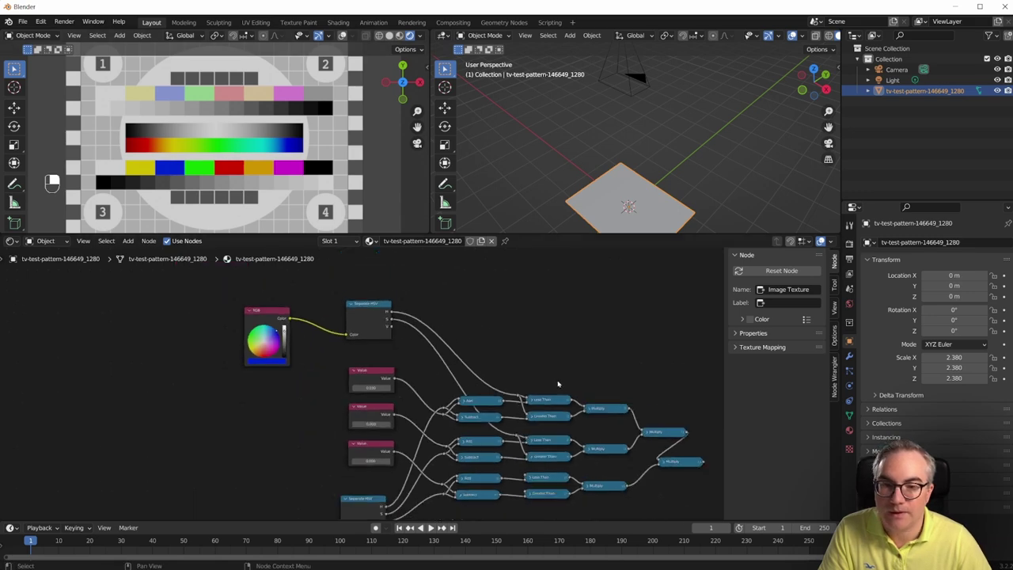
pyautogui.scroll(-2, 474, 337)
pyautogui.keyDown('ctrl'); pyautogui.keyDown('shift'); pyautogui.click(482, 395); pyautogui.keyUp('shift'); pyautogui.keyUp('ctrl')
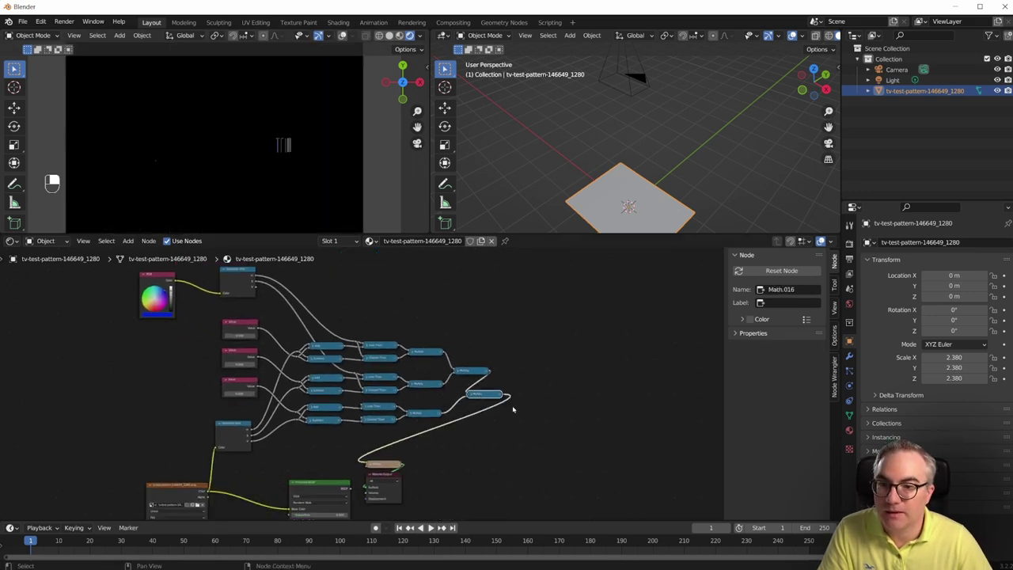
pyautogui.scroll(1, 356, 372)
pyautogui.scroll(2, 277, 349)
pyautogui.scroll(2, 237, 340)
pyautogui.scroll(1, 229, 336)
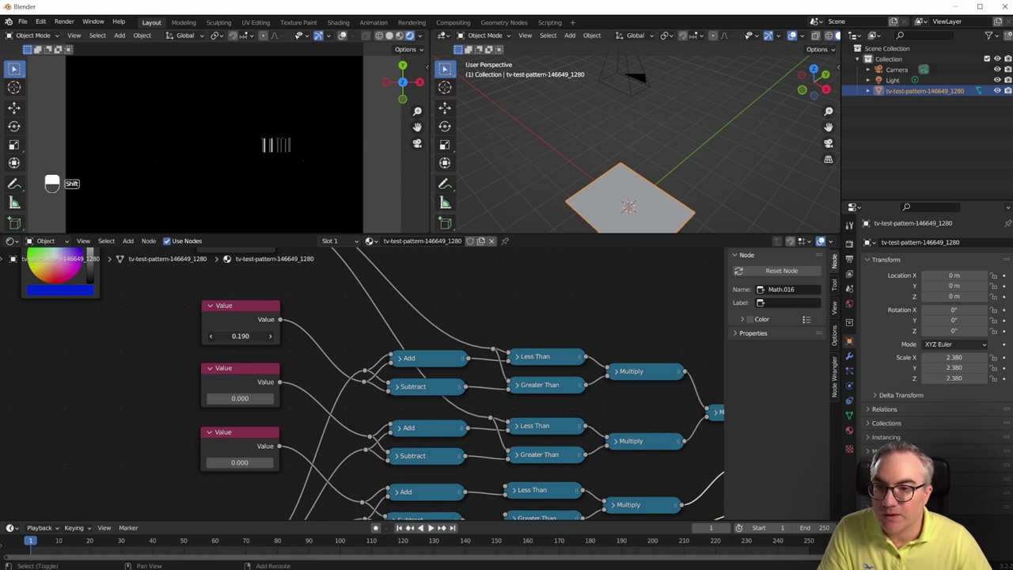
pyautogui.moveTo(240, 336); pyautogui.dragTo(233, 336)
pyautogui.moveTo(239, 398)
pyautogui.mouseDown()
pyautogui.moveTo(252, 398)
pyautogui.moveTo(226, 398)
pyautogui.mouseUp()
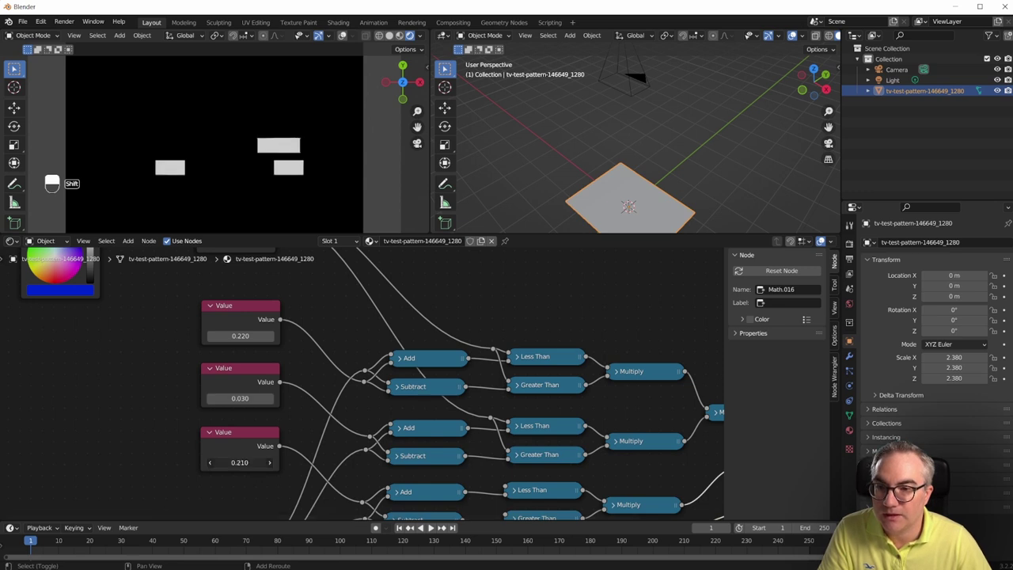
pyautogui.moveTo(240, 337)
pyautogui.mouseDown()
pyautogui.moveTo(215, 338)
pyautogui.moveTo(243, 336)
pyautogui.mouseUp()
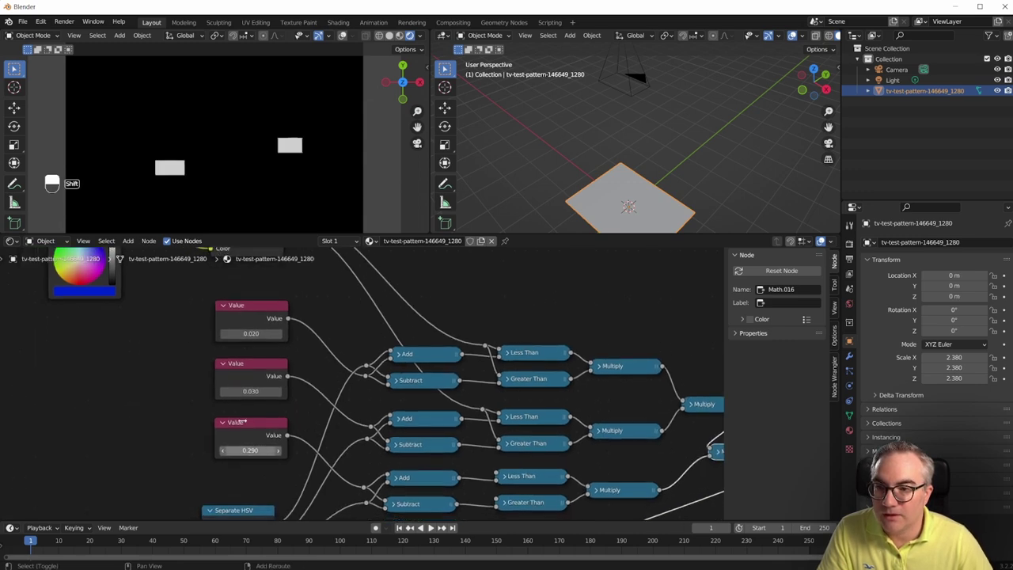
pyautogui.scroll(-4, 249, 369)
pyautogui.keyDown('ctrl'); pyautogui.keyDown('shift'); pyautogui.click(206, 502); pyautogui.keyUp('shift'); pyautogui.keyUp('ctrl')
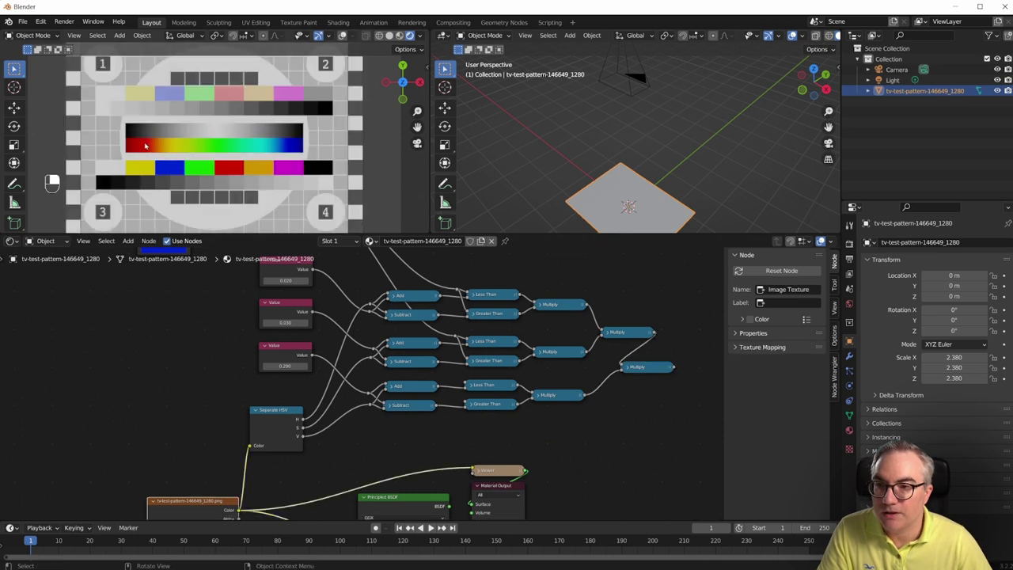
pyautogui.moveTo(356, 317); pyautogui.dragTo(356, 417, button='middle')
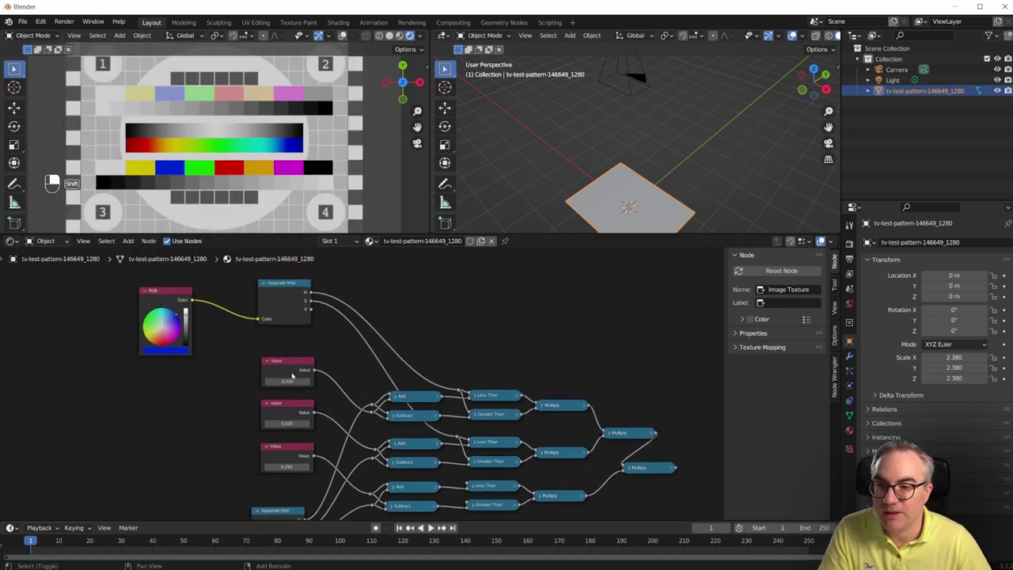
pyautogui.keyDown('ctrl'); pyautogui.keyDown('shift'); pyautogui.click(653, 468); pyautogui.keyUp('shift'); pyautogui.keyUp('ctrl')
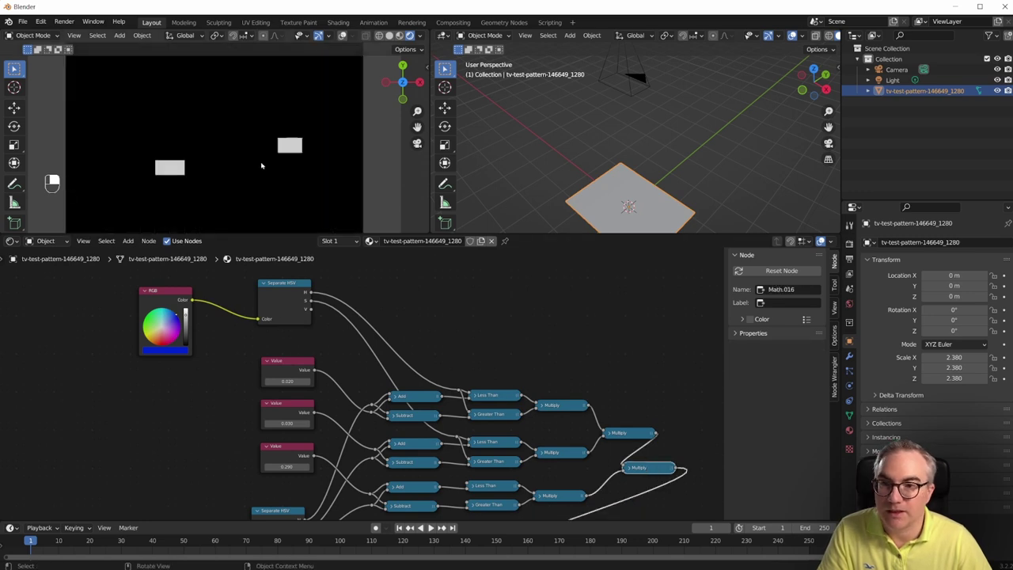
pyautogui.moveTo(625, 466); pyautogui.dragTo(526, 325, button='middle')
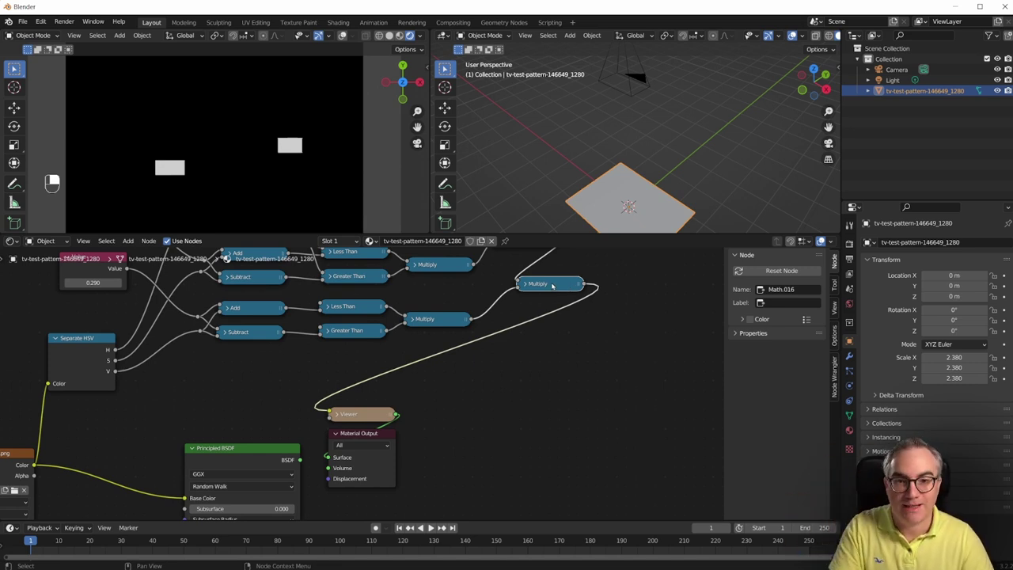
pyautogui.scroll(-2, 552, 286)
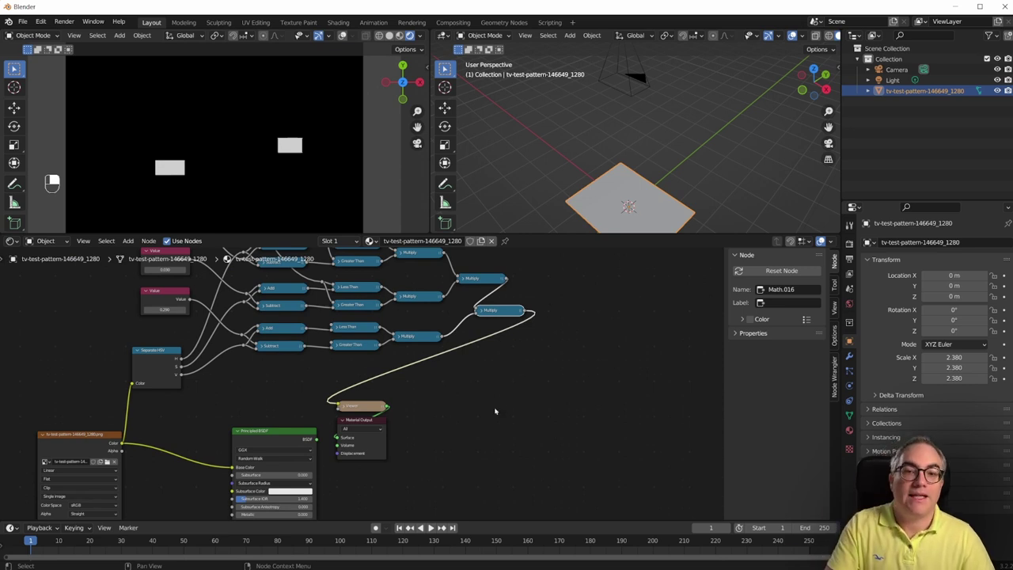
pyautogui.keyDown('shift'); pyautogui.moveTo(498, 384); pyautogui.dragTo(527, 441, button='middle'); pyautogui.keyUp('shift')
pyautogui.scroll(-2, 402, 348)
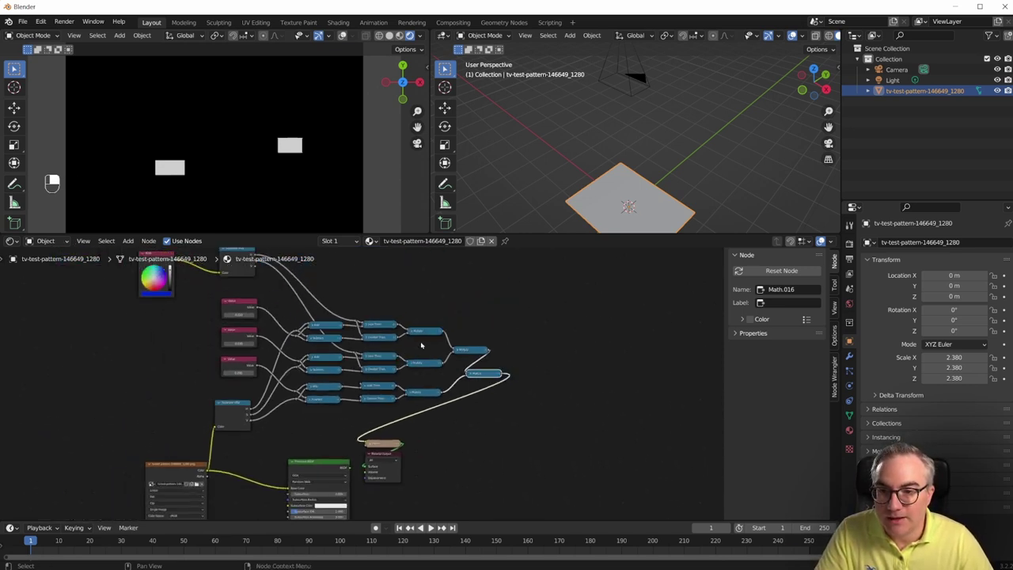
pyautogui.keyDown('shift'); pyautogui.moveTo(432, 302); pyautogui.dragTo(448, 347, button='middle'); pyautogui.keyUp('shift')
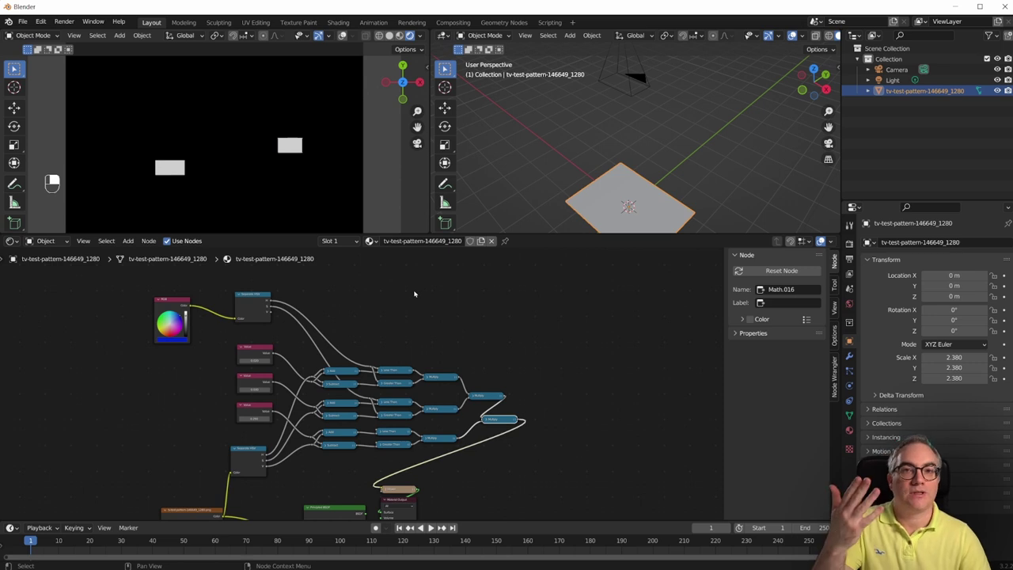
pyautogui.scroll(2, 410, 300)
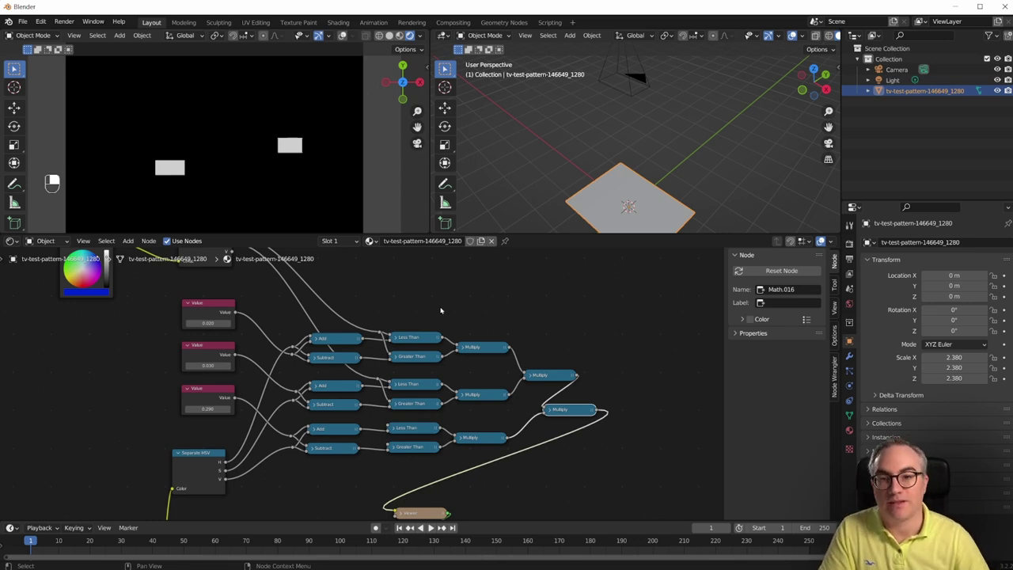
# Maximize the node editor, rearrange the RGB, Separate HSV, Image and Value nodes, and box-select the mask nodes
pyautogui.hotkey('ctrl', 'space')
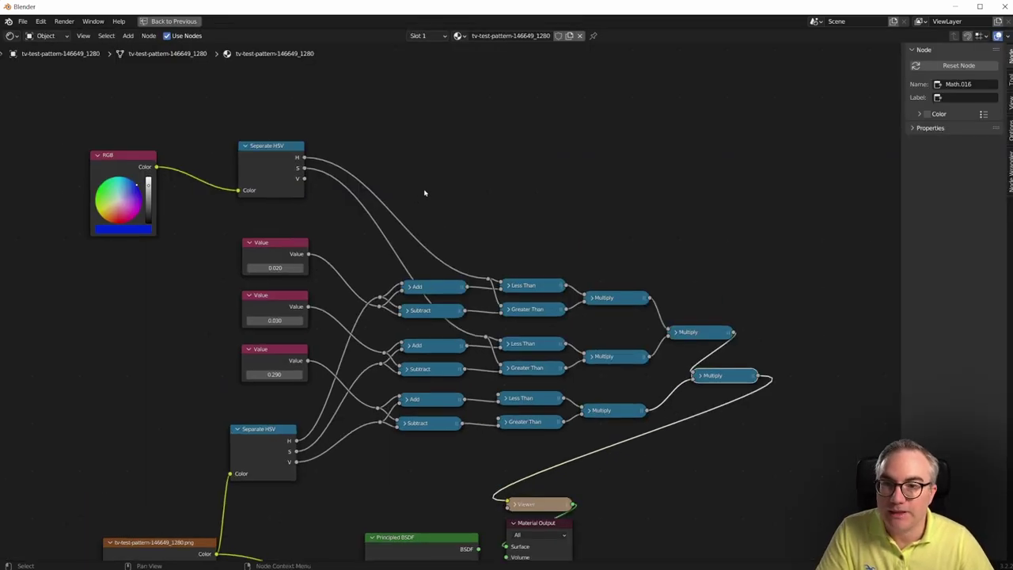
pyautogui.moveTo(121, 155); pyautogui.dragTo(74, 145)
pyautogui.click(246, 146)
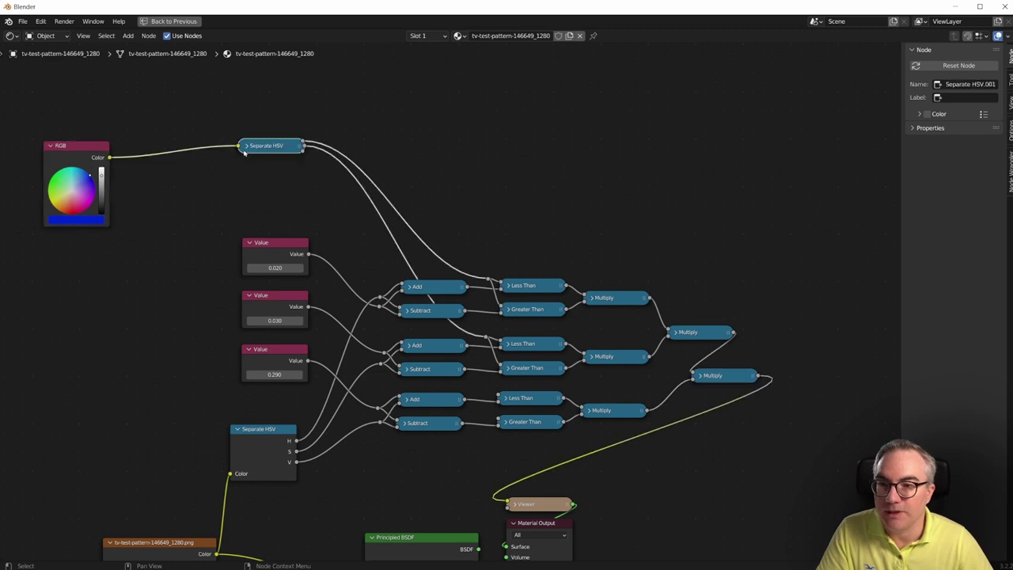
pyautogui.click(245, 146)
pyautogui.moveTo(158, 542); pyautogui.dragTo(83, 518)
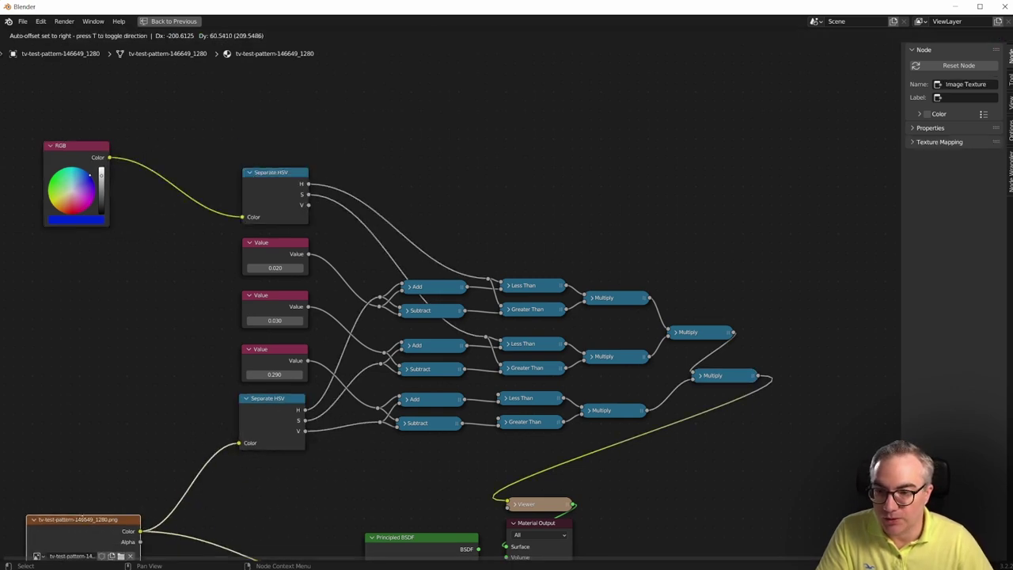
pyautogui.moveTo(261, 428); pyautogui.dragTo(269, 397)
pyautogui.moveTo(363, 253); pyautogui.dragTo(169, 256)
pyautogui.keyDown('shift'); pyautogui.moveTo(246, 237); pyautogui.dragTo(246, 372, button='right'); pyautogui.keyUp('shift')
pyautogui.moveTo(214, 105); pyautogui.dragTo(825, 458)
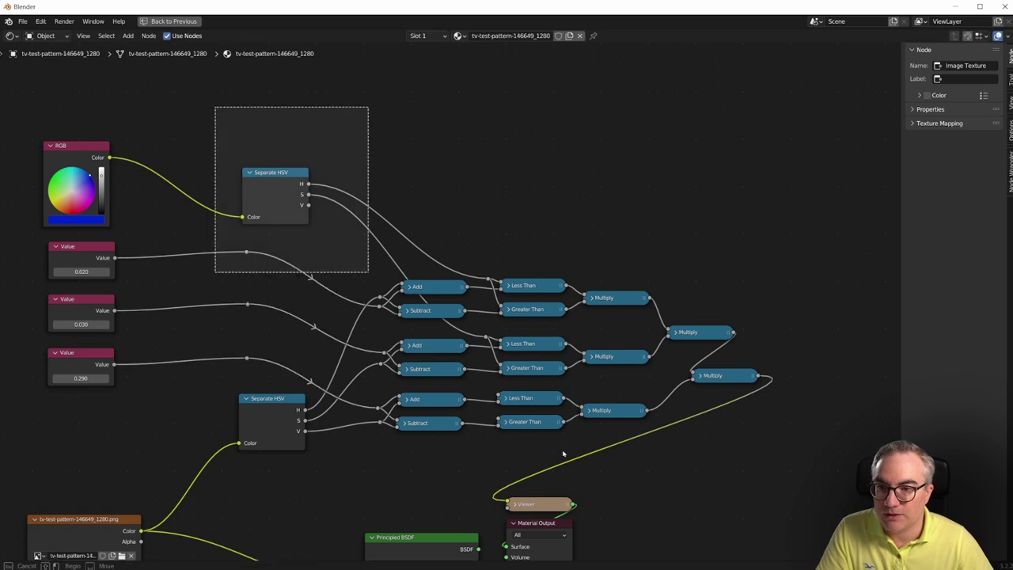
# Group the selected nodes with Ctrl+G and rename the group inputs to 'Image' and 'H Tol'
pyautogui.hotkey('ctrl', 'g')
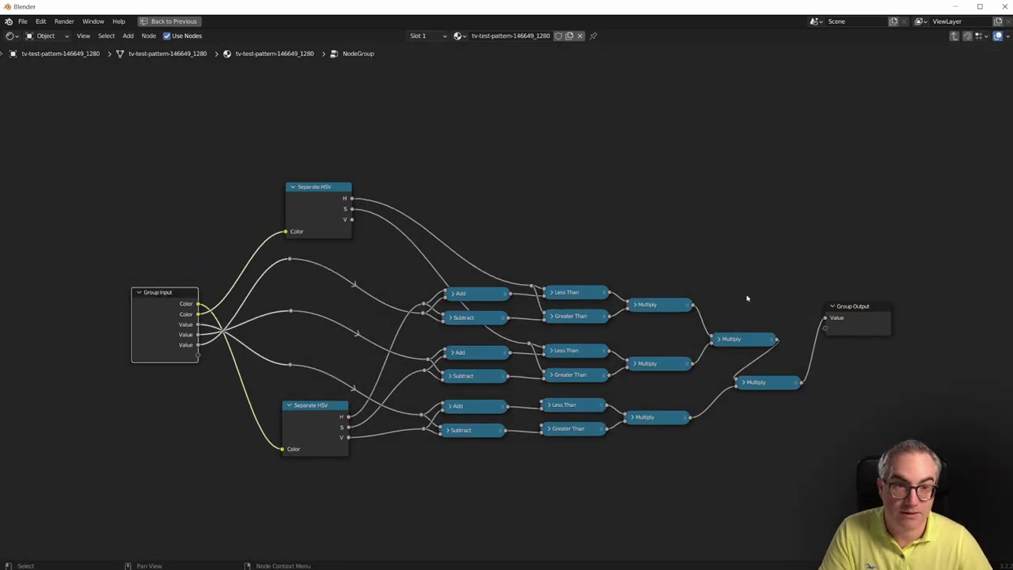
pyautogui.click(1011, 164)
pyautogui.click(1011, 127)
pyautogui.doubleClick(935, 68)
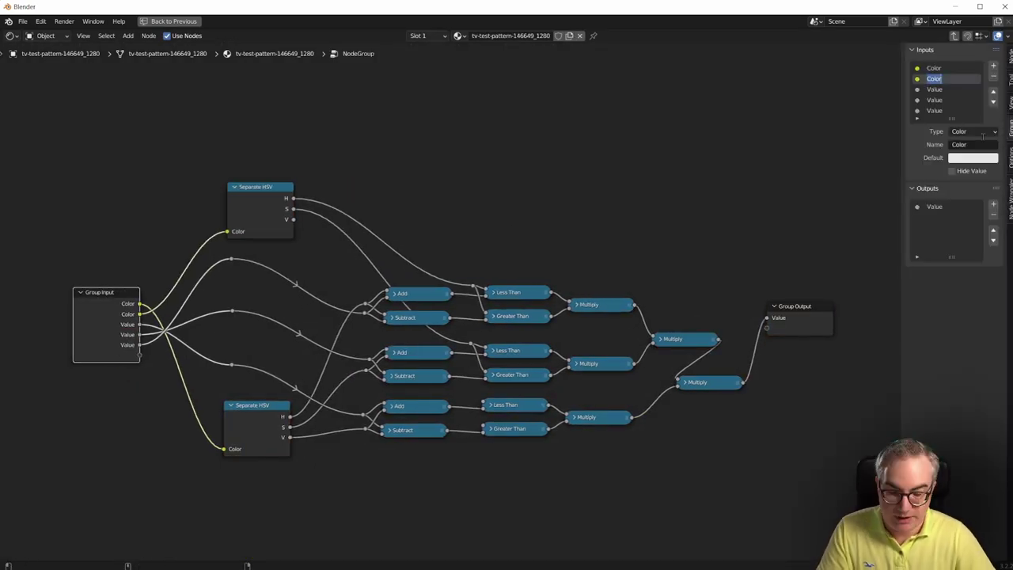
pyautogui.write('Image')
pyautogui.press('Return')
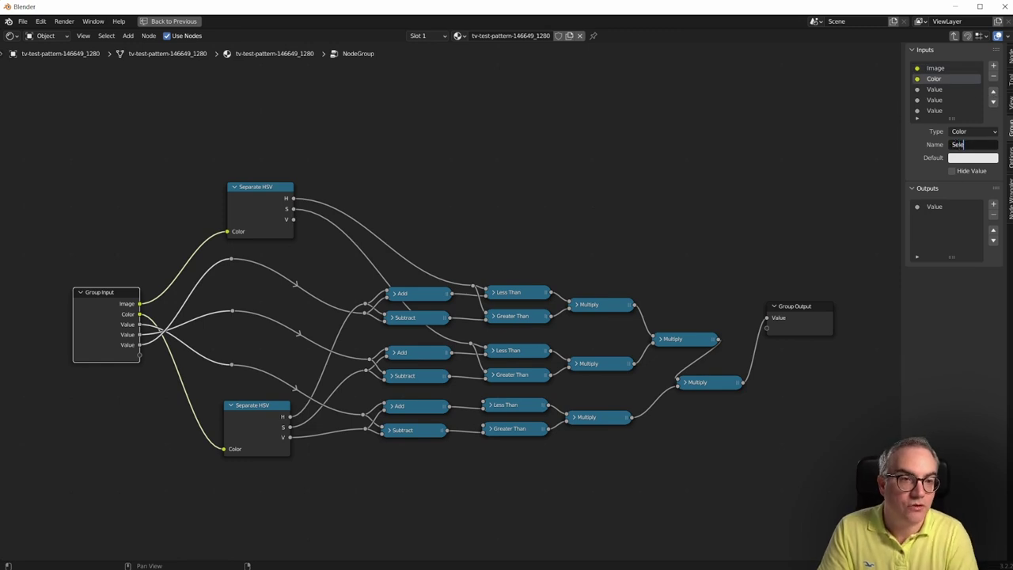
pyautogui.scroll(1, 288, 276)
pyautogui.doubleClick(934, 90)
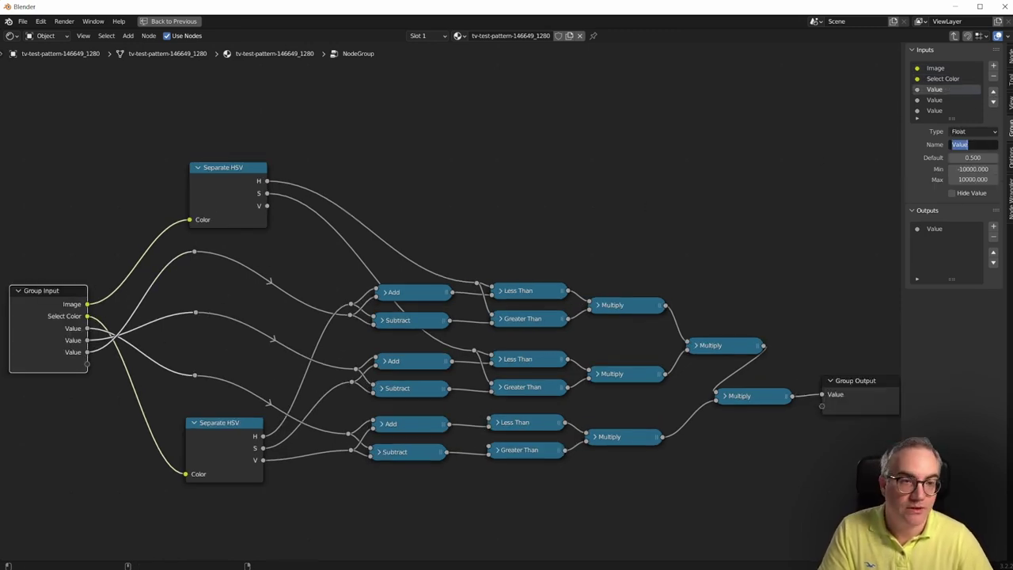
pyautogui.write('H Tol')
pyautogui.press('Return')
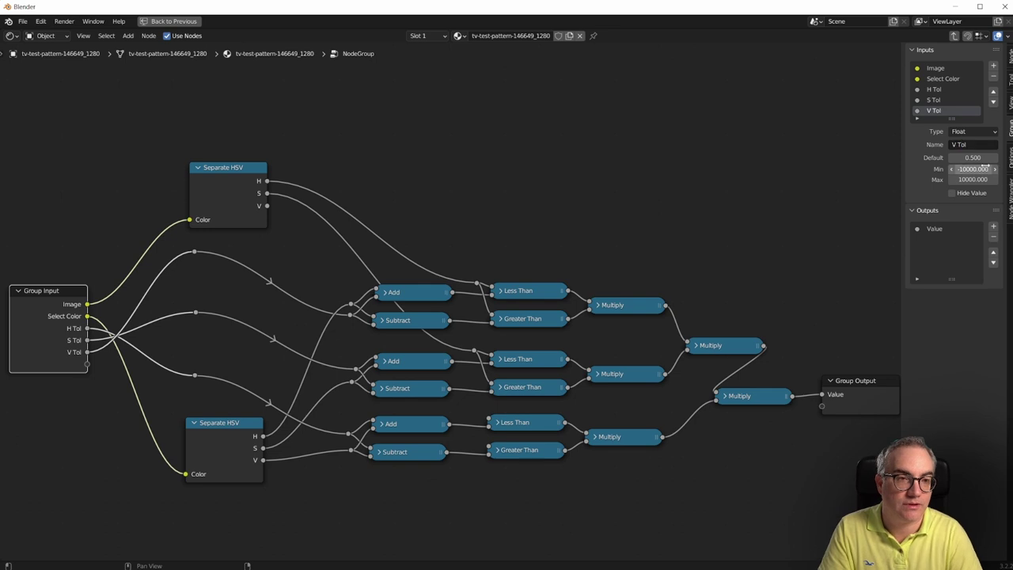
# Move the upper and lower Separate HSV nodes to tidy the group layout
pyautogui.moveTo(260, 214); pyautogui.dragTo(413, 217)
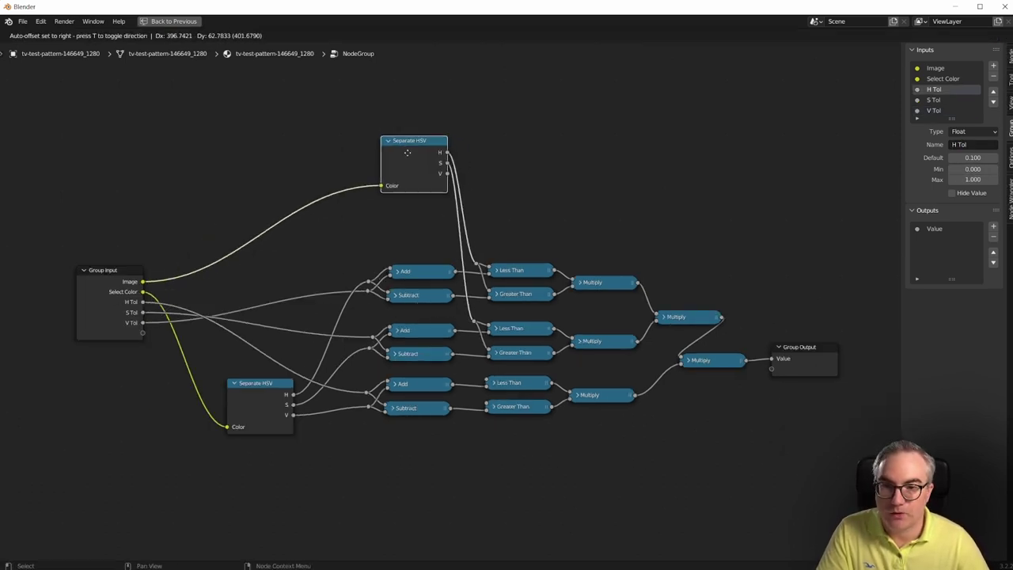
pyautogui.moveTo(275, 397); pyautogui.dragTo(291, 425)
pyautogui.scroll(2, 290, 425)
pyautogui.moveTo(20, 324); pyautogui.dragTo(39, 340, button='middle')
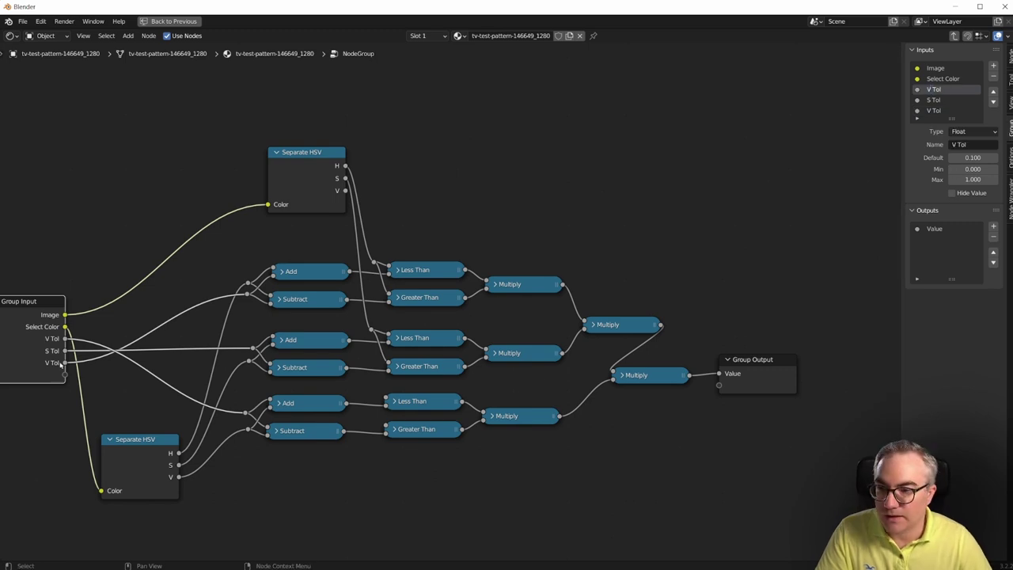
# Reorder the group inputs so S Tol sits between H Tol and V Tol
pyautogui.click(942, 110)
pyautogui.click(993, 91)
pyautogui.click(993, 91)
pyautogui.click(934, 110)
pyautogui.click(993, 91)
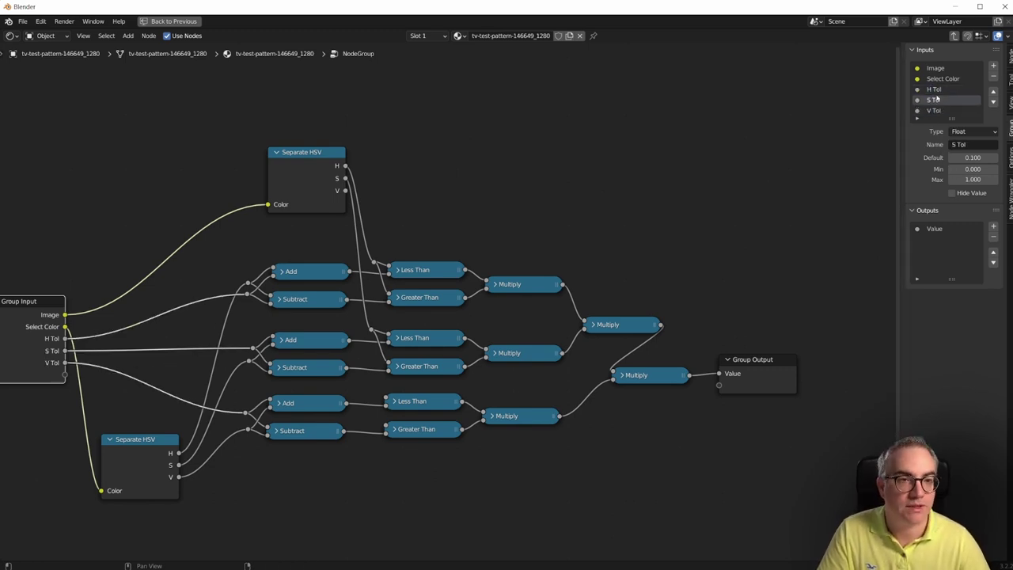
pyautogui.moveTo(548, 372); pyautogui.dragTo(599, 358, button='middle')
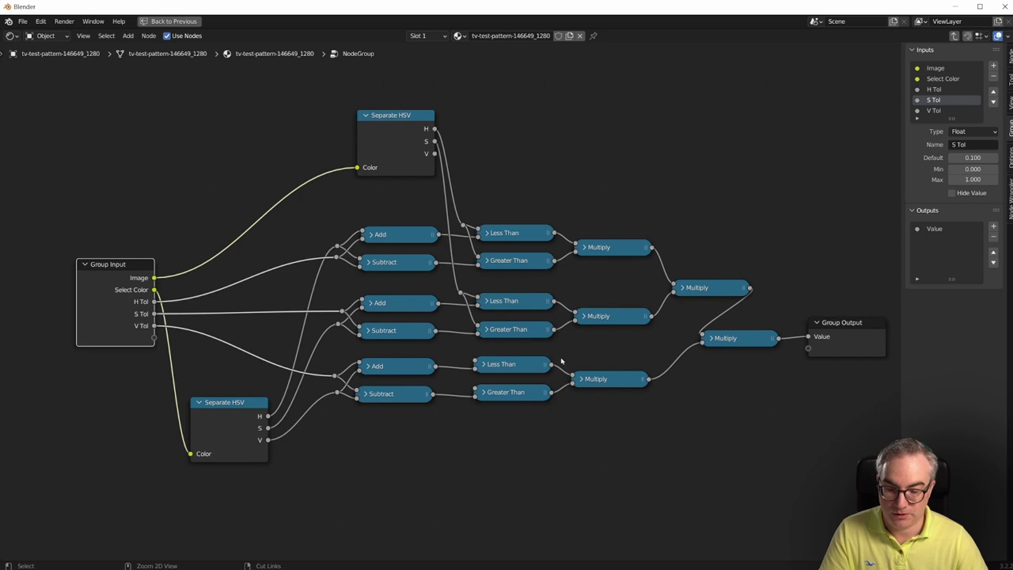
# Restore the workspace, exit the group, and delete the three Value nodes
pyautogui.hotkey('ctrl', 'space')
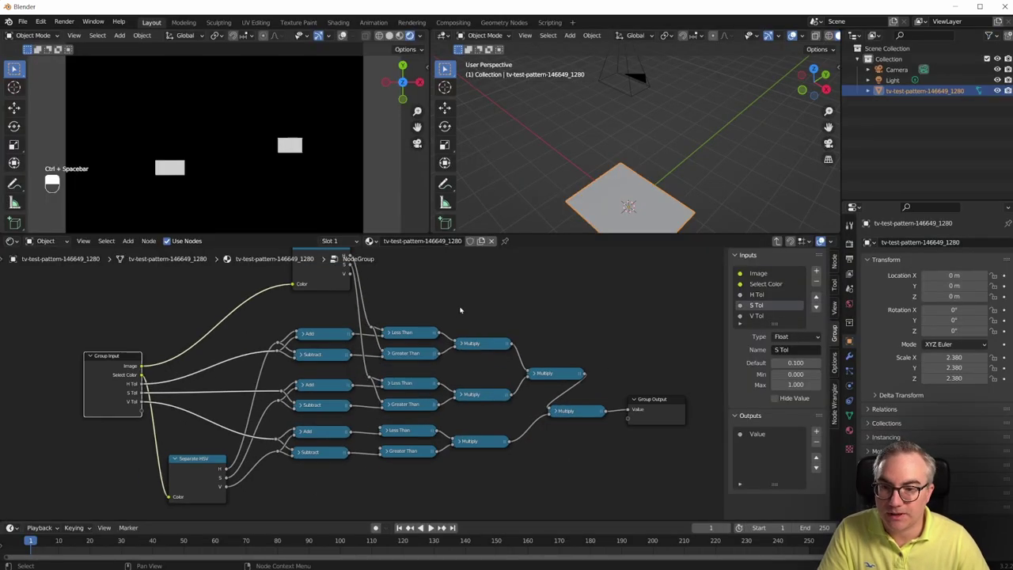
pyautogui.press('Tab')
pyautogui.scroll(-3, 400, 341)
pyautogui.moveTo(462, 429); pyautogui.dragTo(329, 371, button='middle')
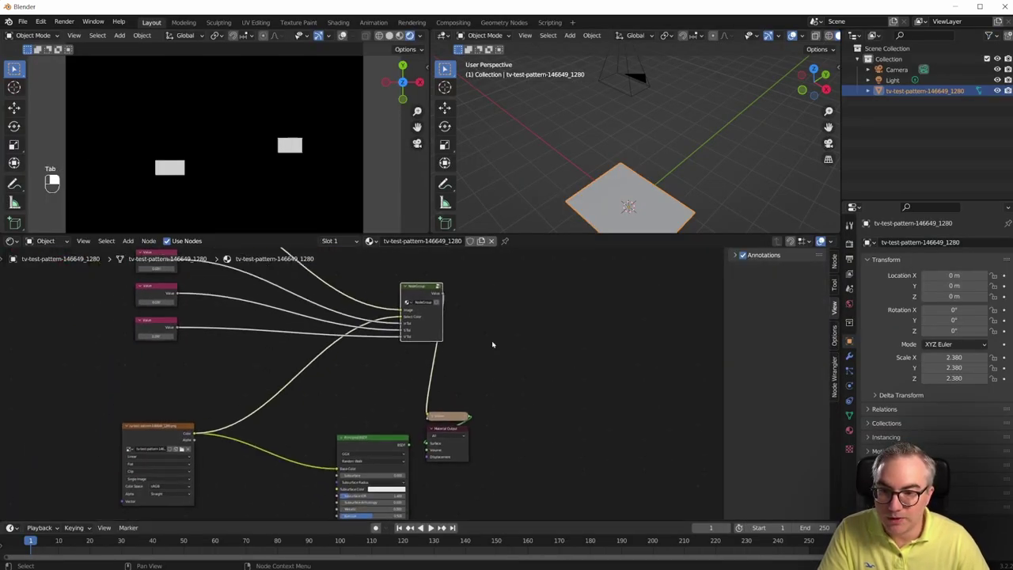
pyautogui.moveTo(142, 318); pyautogui.dragTo(208, 416)
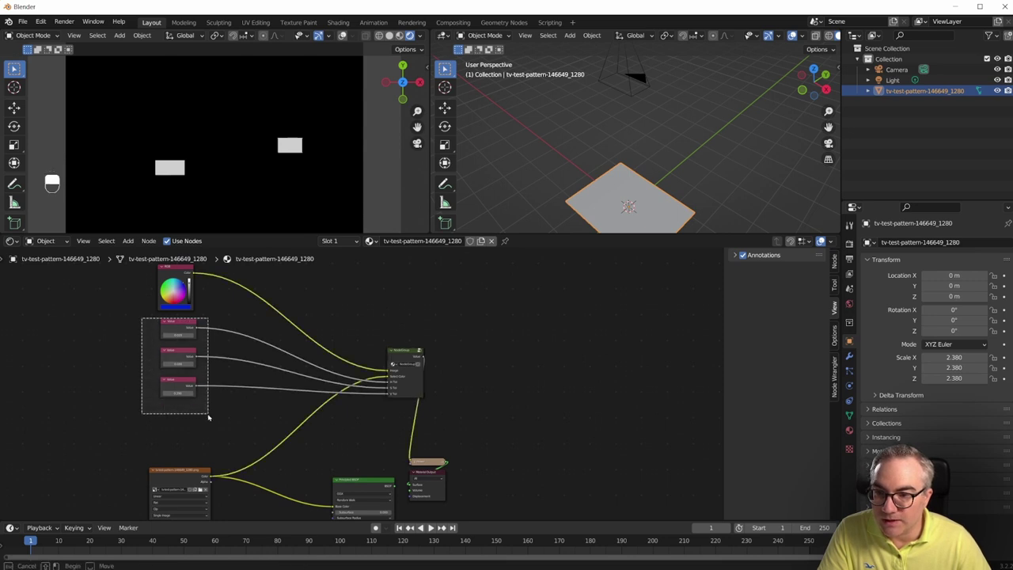
pyautogui.press('x')
# Place the RGB node and node group beside the image node and rename the group 'Color Mask'
pyautogui.moveTo(171, 267); pyautogui.dragTo(246, 406)
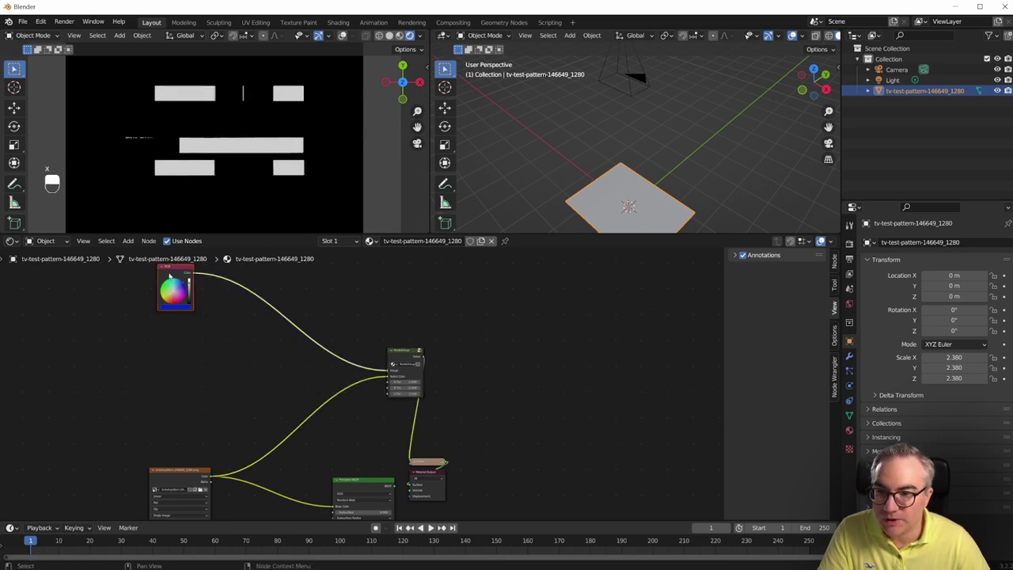
pyautogui.press('g')
pyautogui.click(180, 413)
pyautogui.click(404, 356)
pyautogui.press('g')
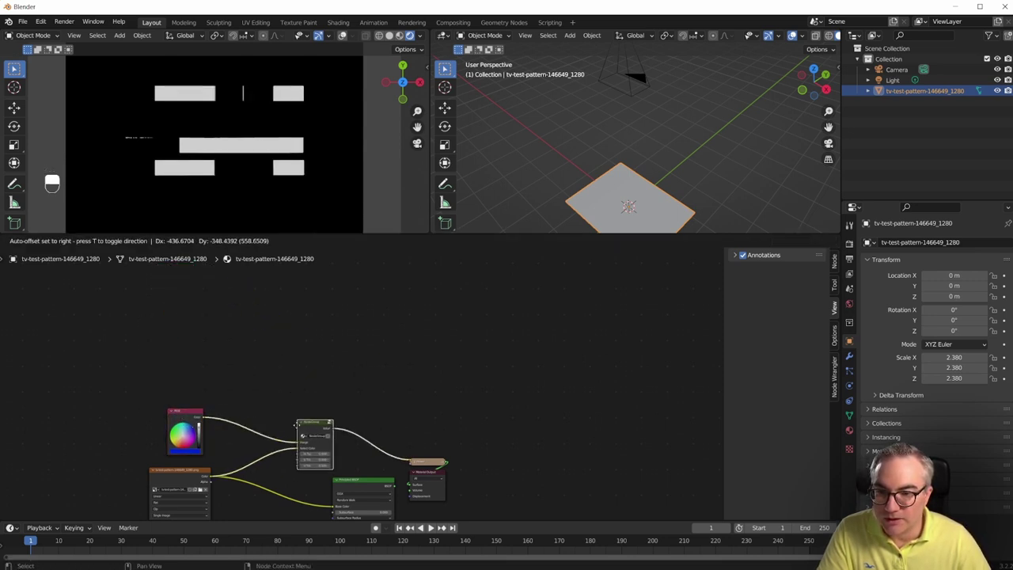
pyautogui.click(339, 441)
pyautogui.scroll(2, 371, 419)
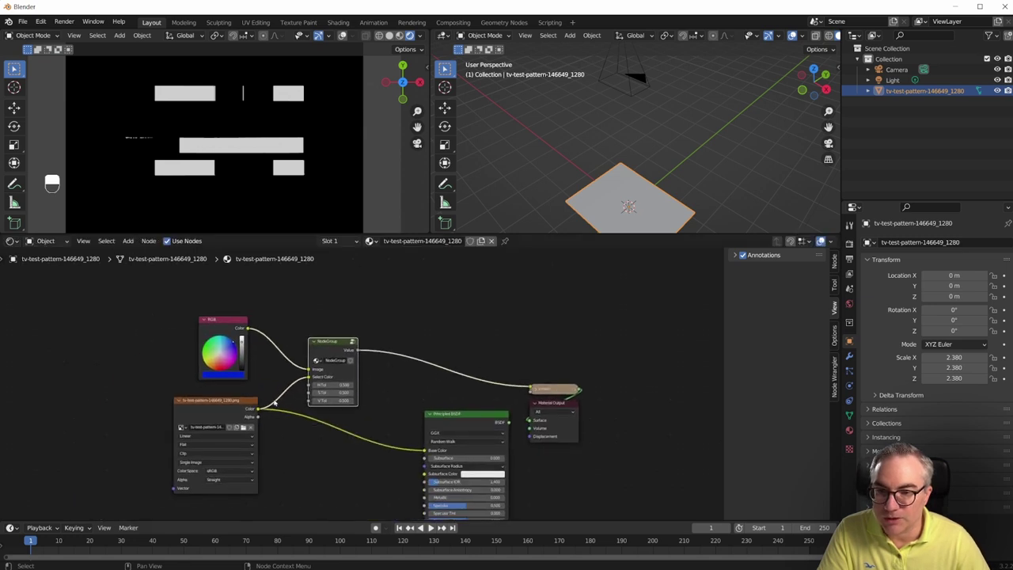
pyautogui.scroll(2, 284, 361)
pyautogui.moveTo(307, 320); pyautogui.dragTo(311, 317)
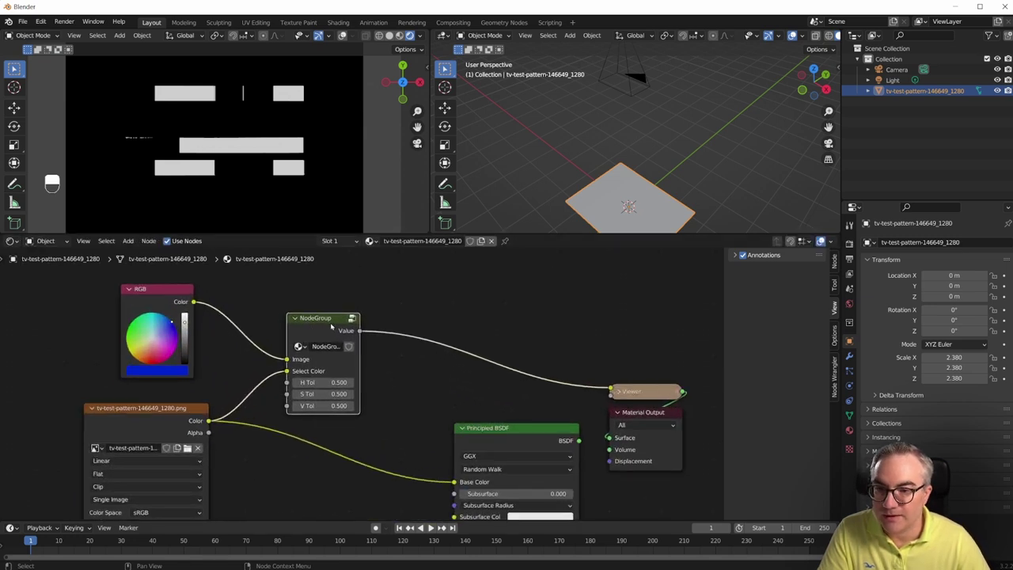
pyautogui.write('Co')
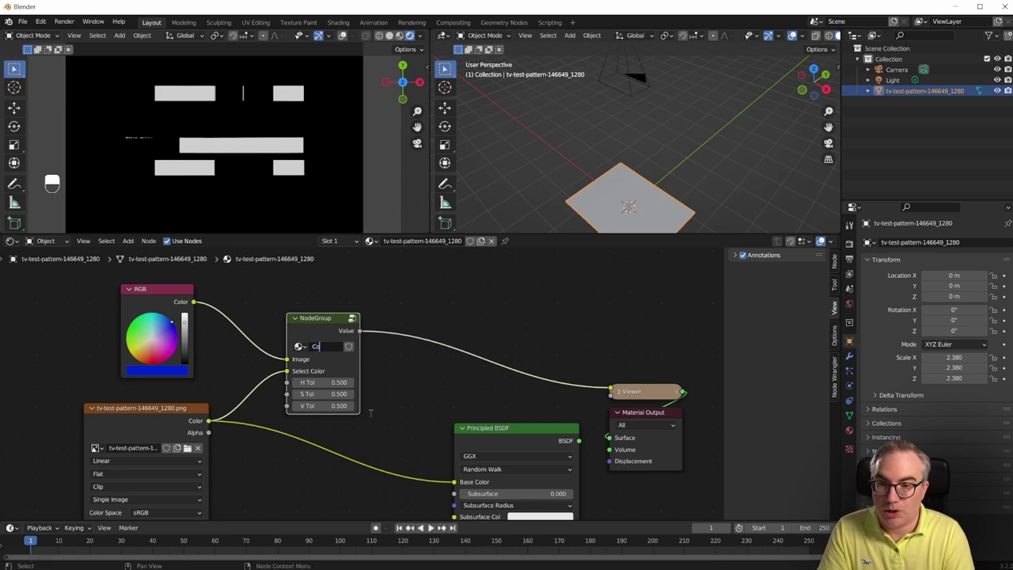
pyautogui.press('Return')
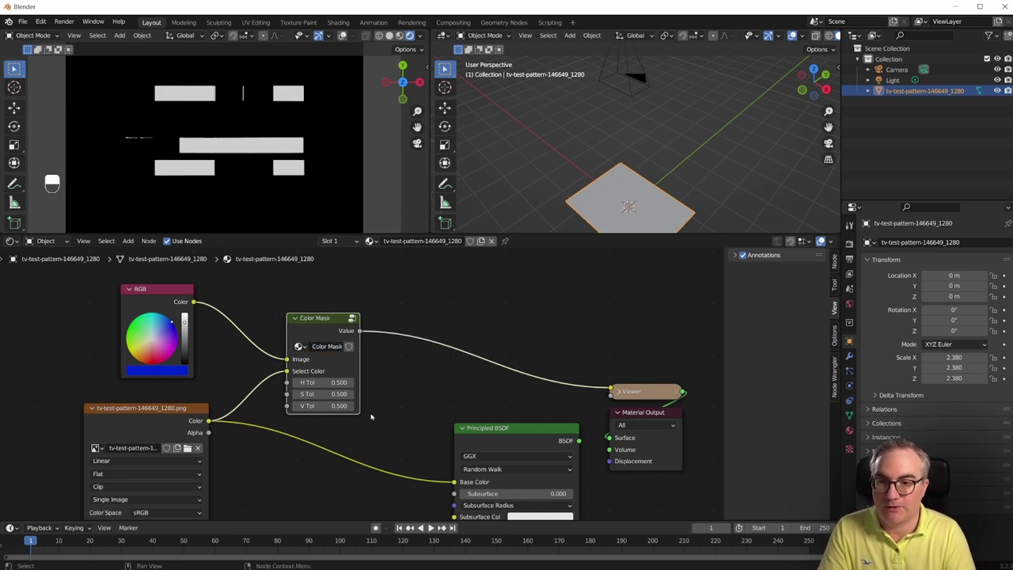
# Widen the Color Mask node and mark its group as an asset
pyautogui.moveTo(360, 367); pyautogui.dragTo(396, 368)
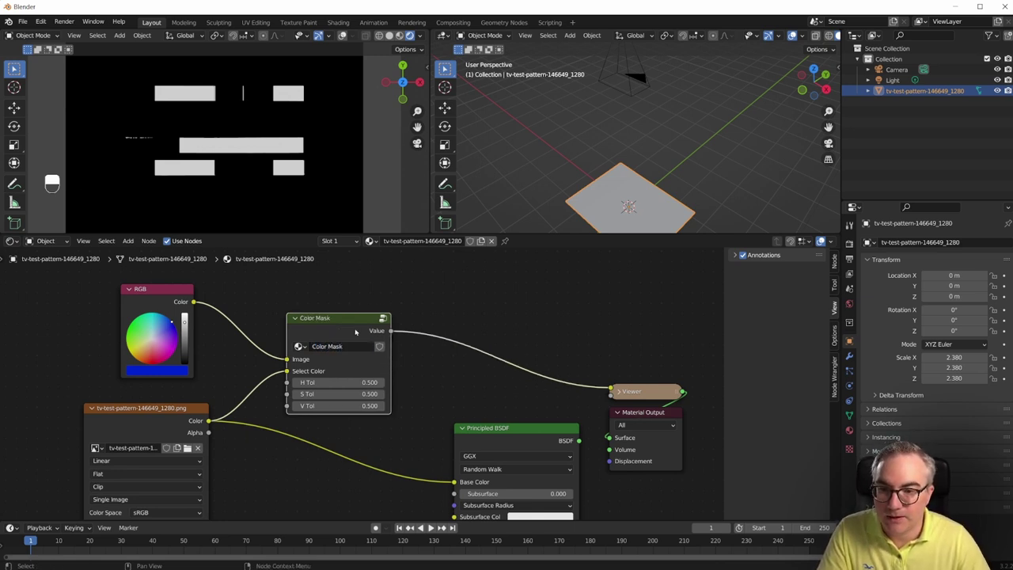
pyautogui.moveTo(356, 333); pyautogui.dragTo(355, 325)
pyautogui.rightClick(380, 341)
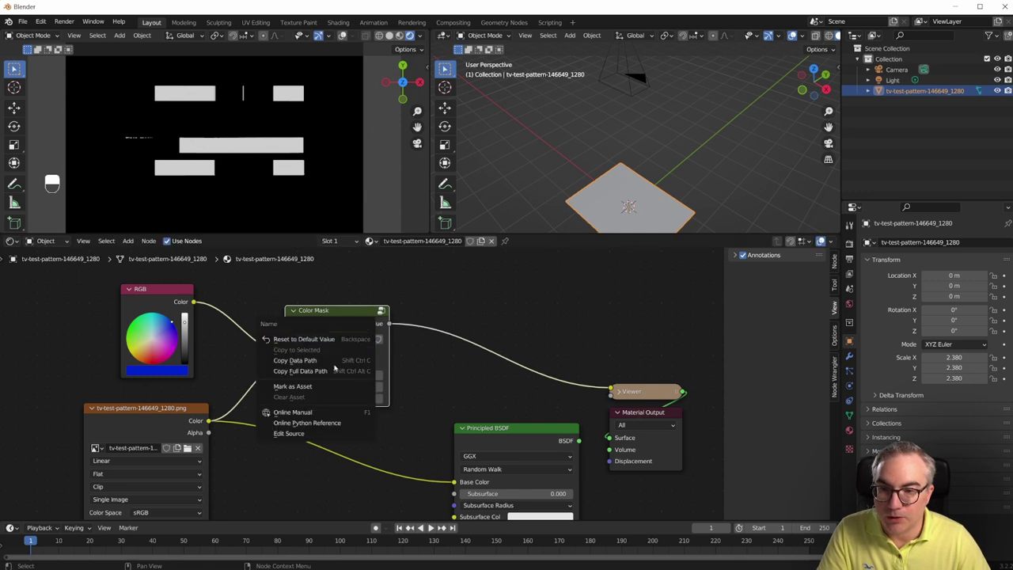
pyautogui.click(306, 391)
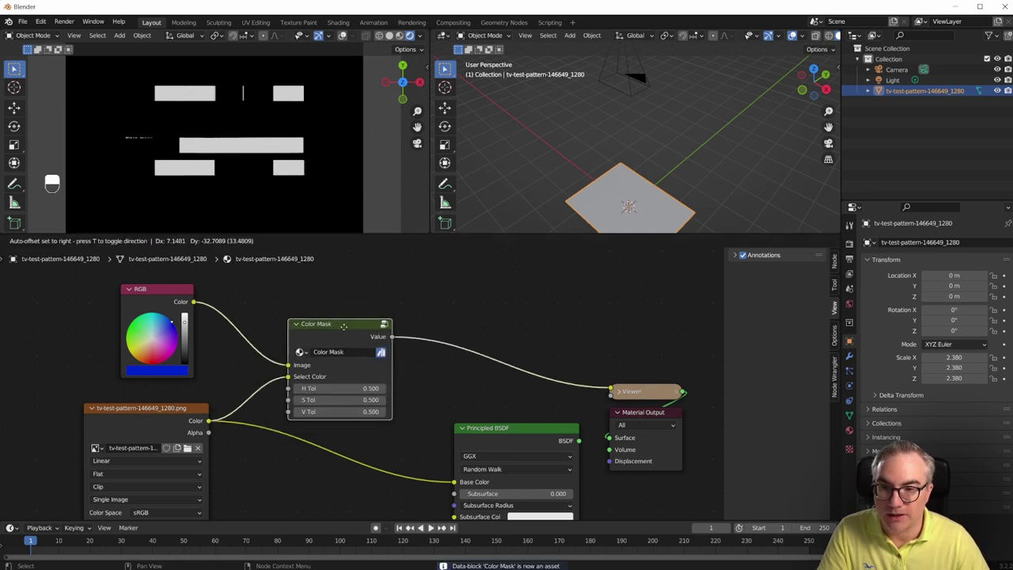
# Delete the Viewer node and shift Color Mask left and Material Output right
pyautogui.scroll(1, 265, 458)
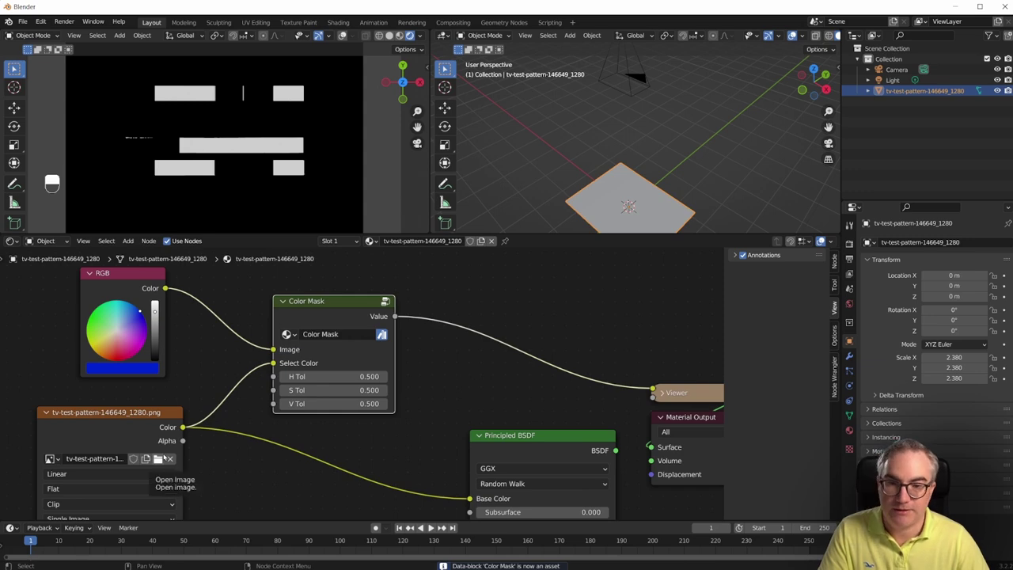
pyautogui.scroll(-1, 395, 395)
pyautogui.scroll(1, 396, 396)
pyautogui.scroll(-2, 514, 372)
pyautogui.moveTo(514, 372); pyautogui.dragTo(501, 354, button='middle')
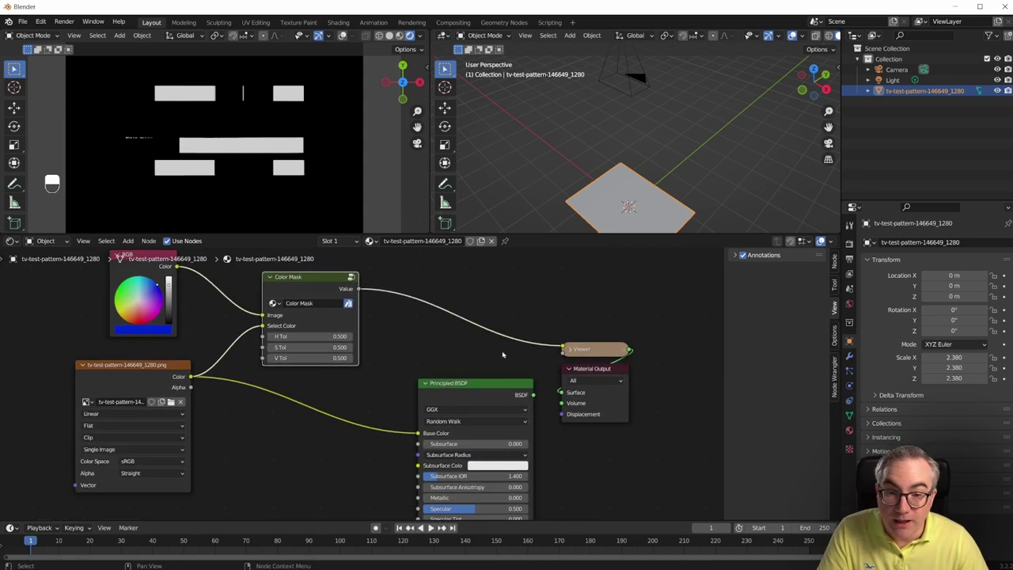
pyautogui.press('x')
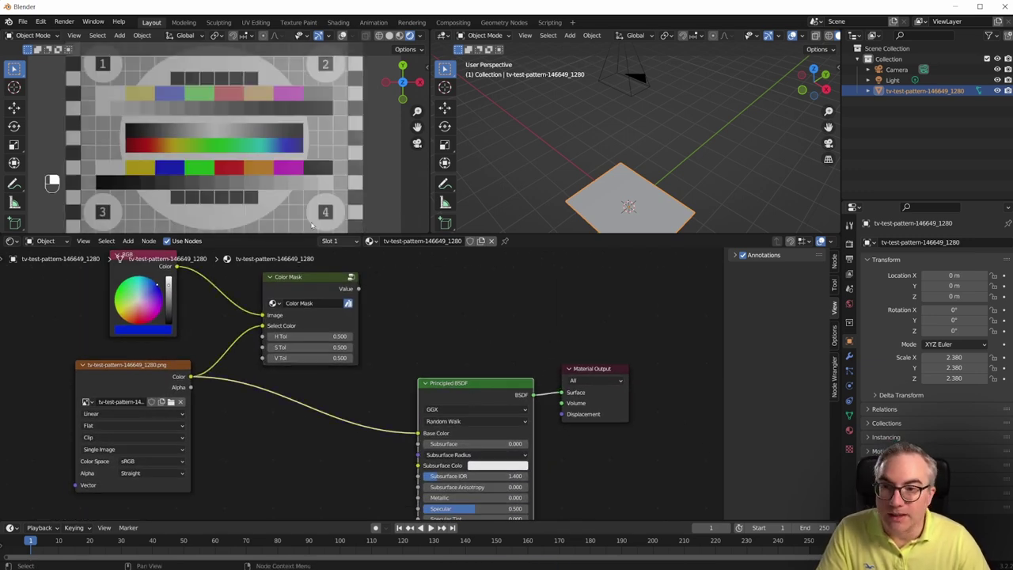
pyautogui.moveTo(335, 288); pyautogui.dragTo(300, 290)
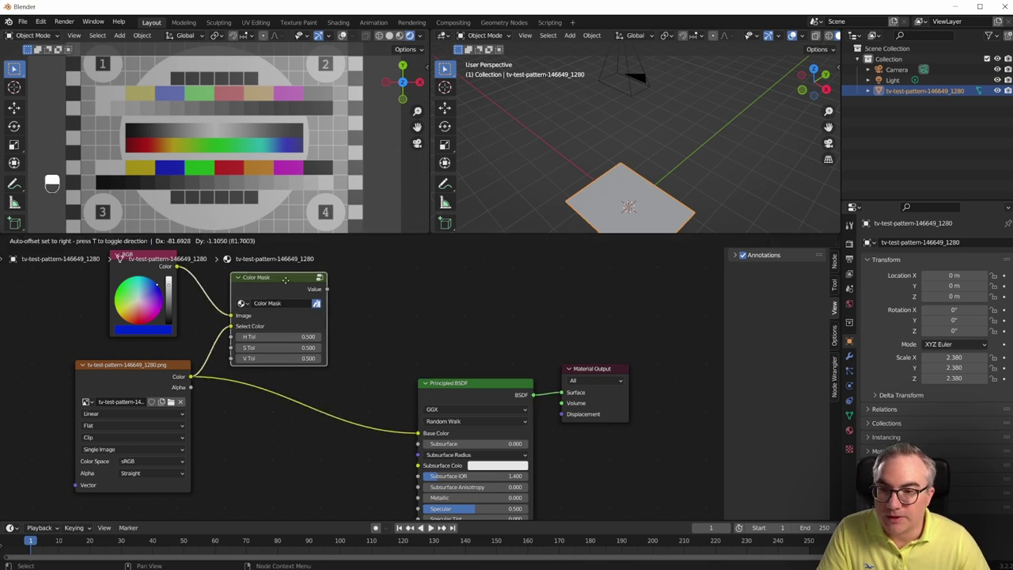
pyautogui.scroll(-1, 345, 341)
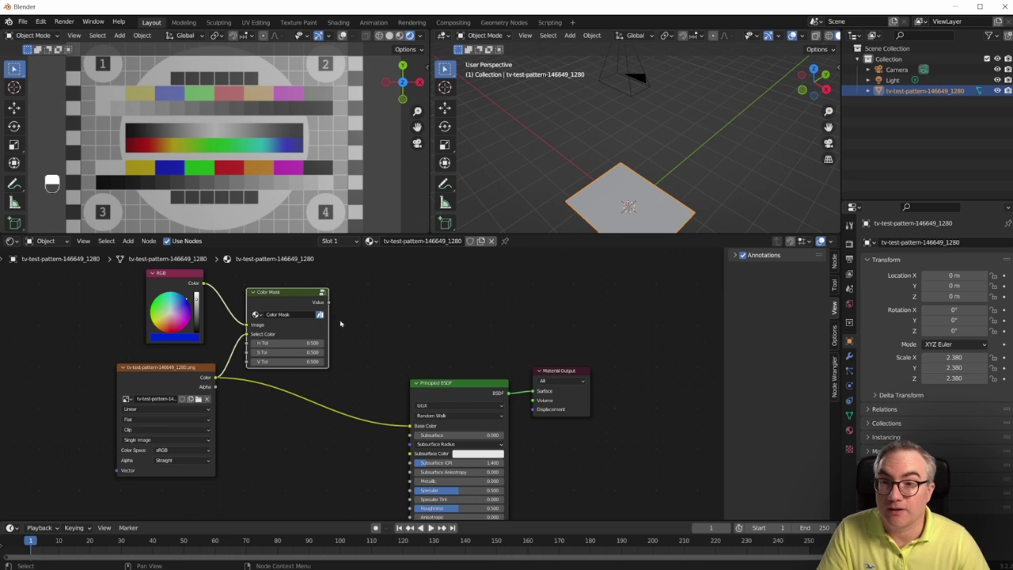
pyautogui.moveTo(576, 372); pyautogui.dragTo(647, 371)
# Move Principled BSDF right and sample the test pattern's magenta bar as the select colour
pyautogui.moveTo(459, 383); pyautogui.dragTo(547, 383)
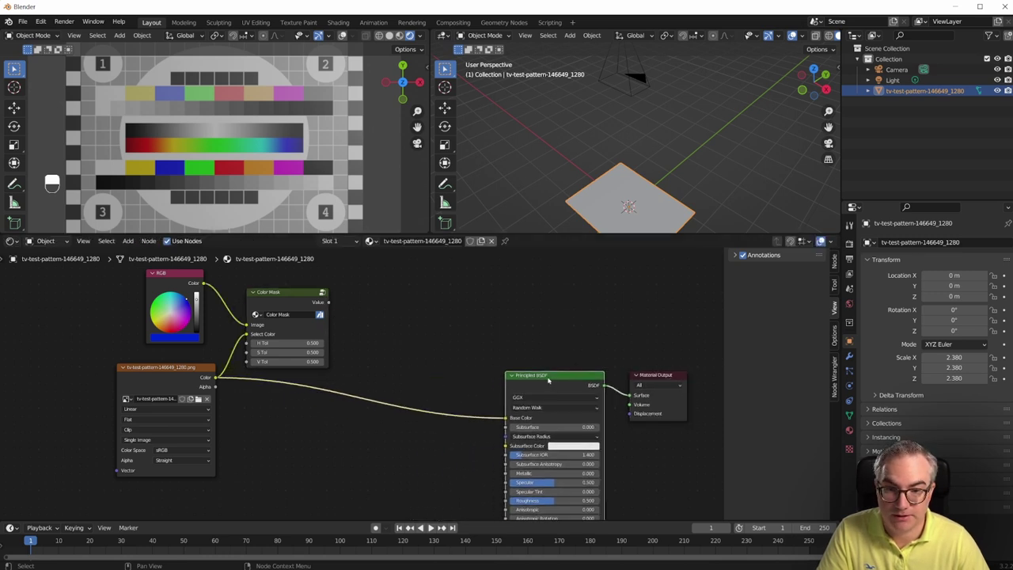
pyautogui.scroll(1, 161, 372)
pyautogui.click(176, 386)
pyautogui.click(232, 343)
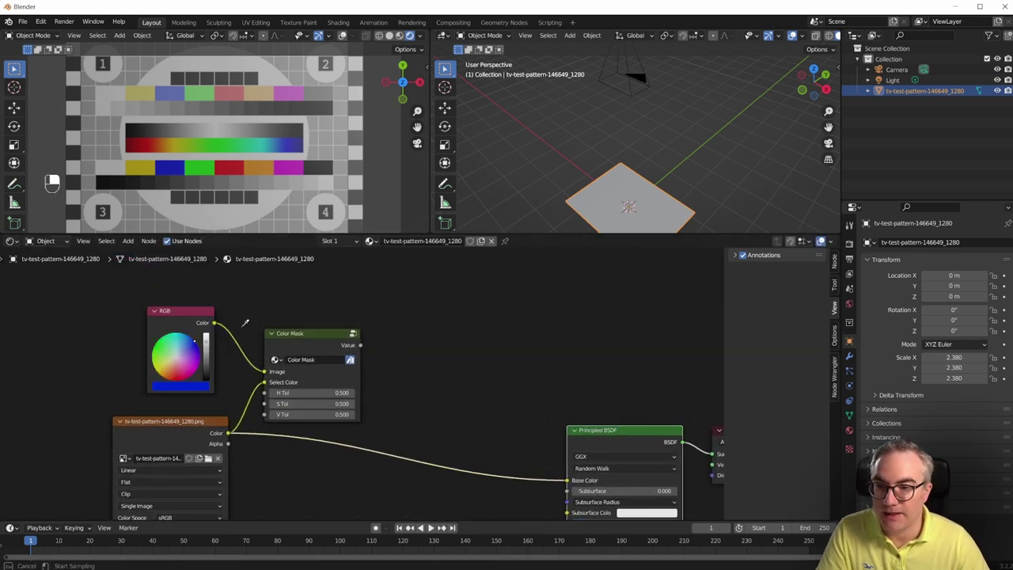
pyautogui.click(287, 170)
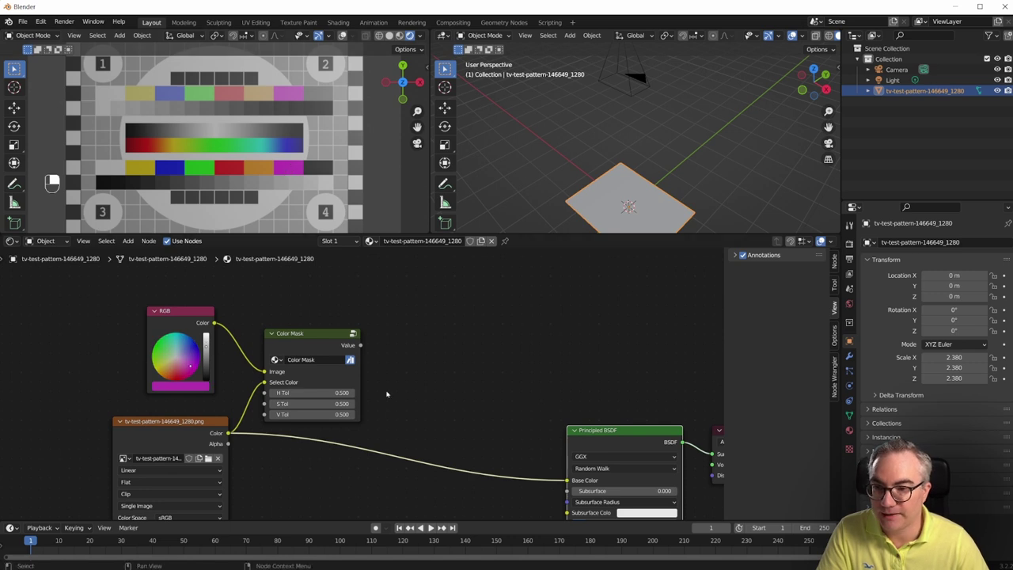
# Preview the Color Mask output and narrow H Tol to 0.150 and S Tol to 0.070
pyautogui.keyDown('ctrl'); pyautogui.keyDown('shift'); pyautogui.click(348, 372); pyautogui.keyUp('shift'); pyautogui.keyUp('ctrl')
pyautogui.moveTo(317, 392)
pyautogui.keyDown('shift'); pyautogui.mouseDown()
pyautogui.moveTo(277, 392)
pyautogui.moveTo(309, 404)
pyautogui.moveTo(292, 403)
pyautogui.mouseUp(); pyautogui.keyUp('shift')
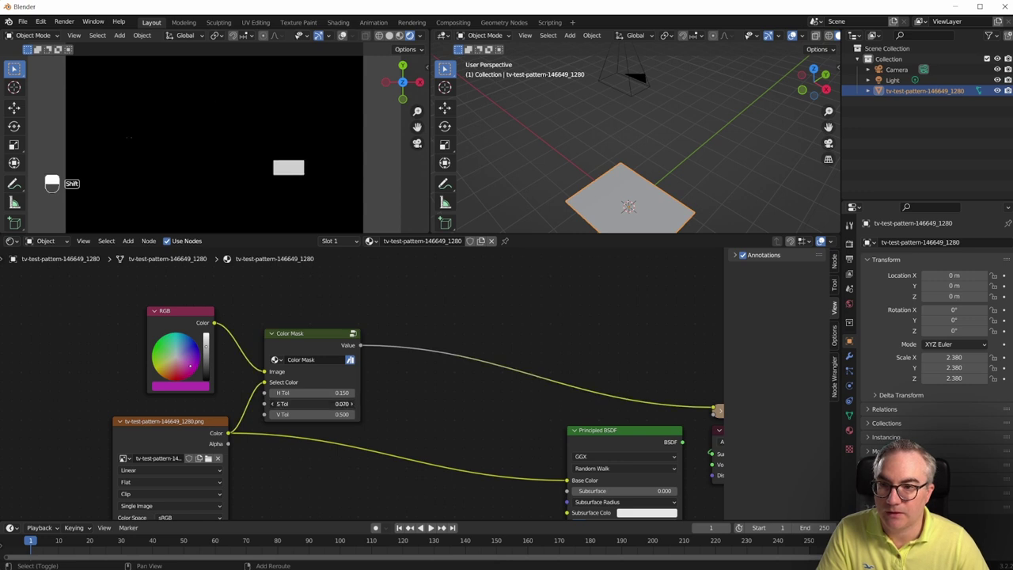
pyautogui.hscroll(3, 234, 398)
pyautogui.hscroll(3, 414, 355)
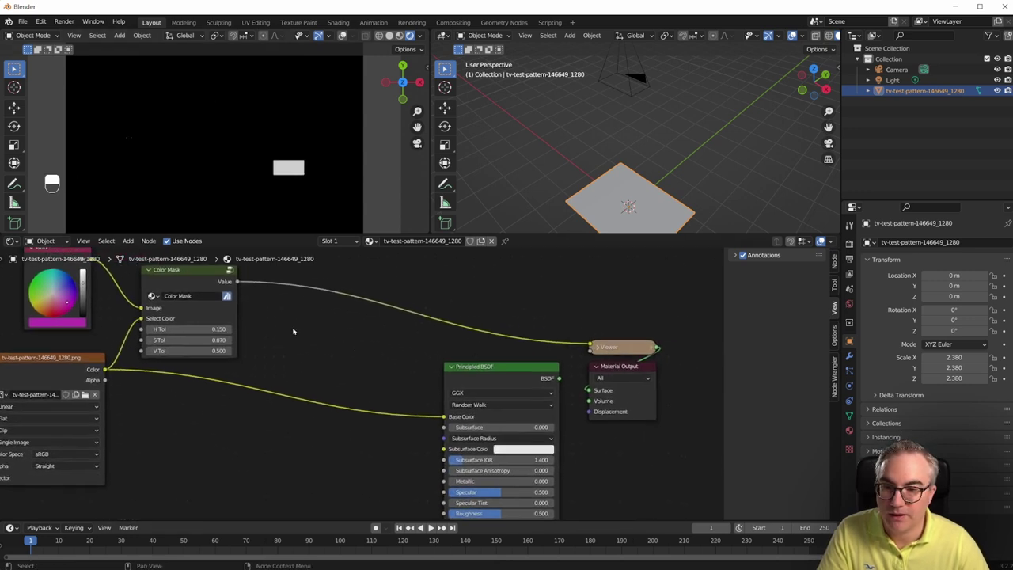
pyautogui.scroll(-2, 311, 349)
pyautogui.scroll(1, 302, 342)
pyautogui.scroll(1, 316, 344)
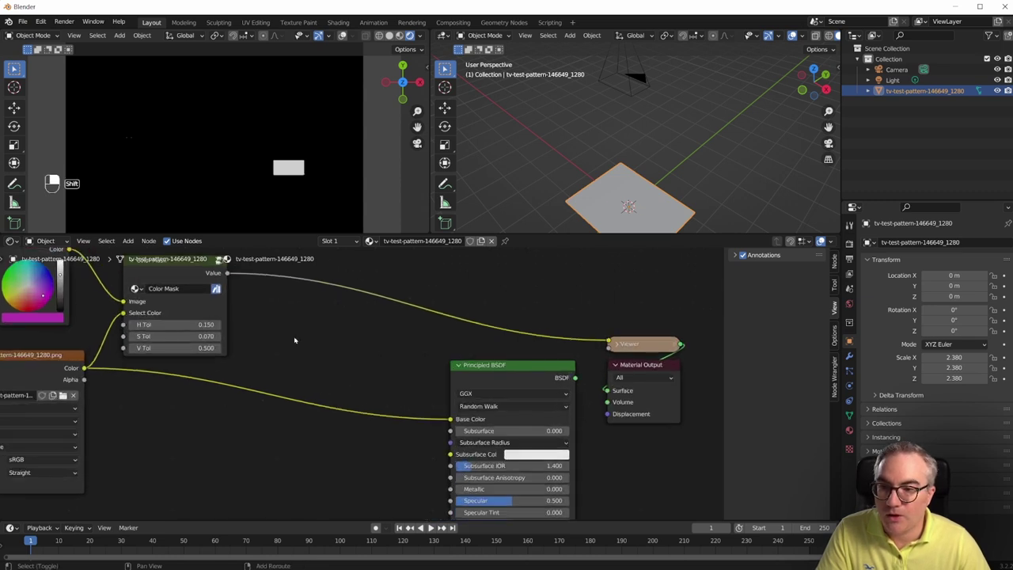
# Add a MixRGB node fed by the image colour in Color1 and set its Color2 replacement colour
pyautogui.hotkey('shift', 'a')
pyautogui.moveTo(261, 315)
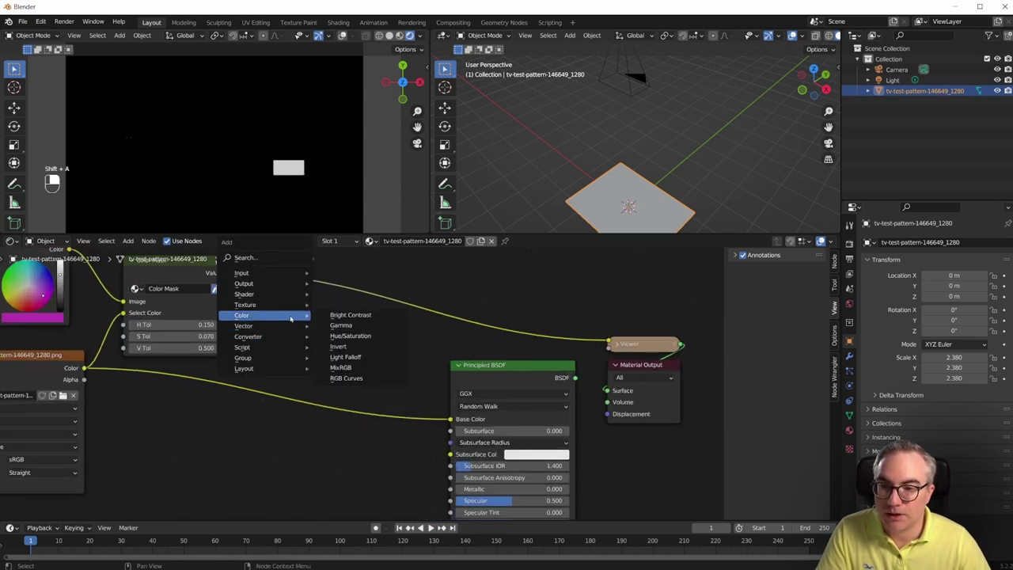
pyautogui.click(341, 367)
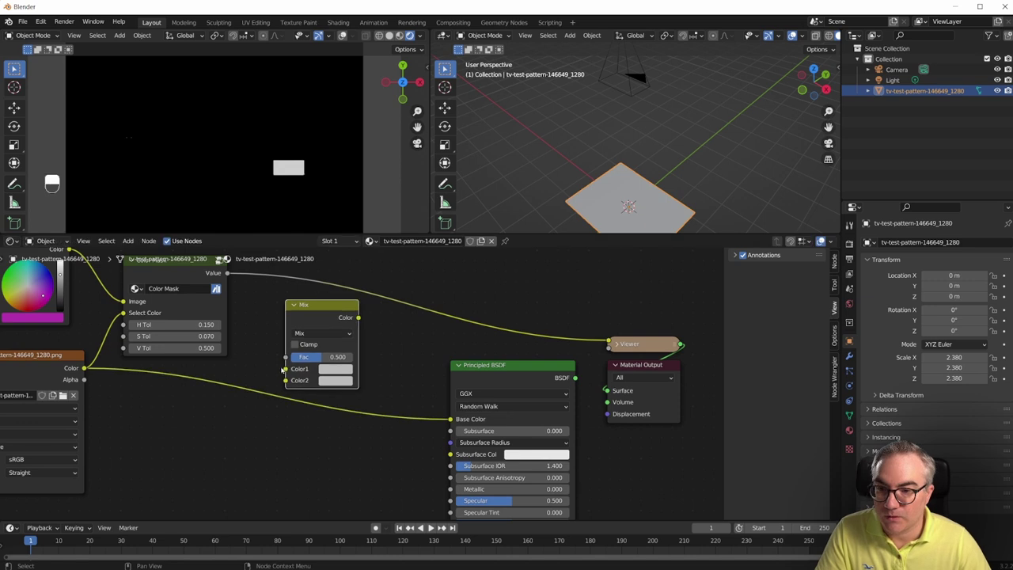
pyautogui.moveTo(286, 369); pyautogui.dragTo(83, 367)
pyautogui.click(331, 383)
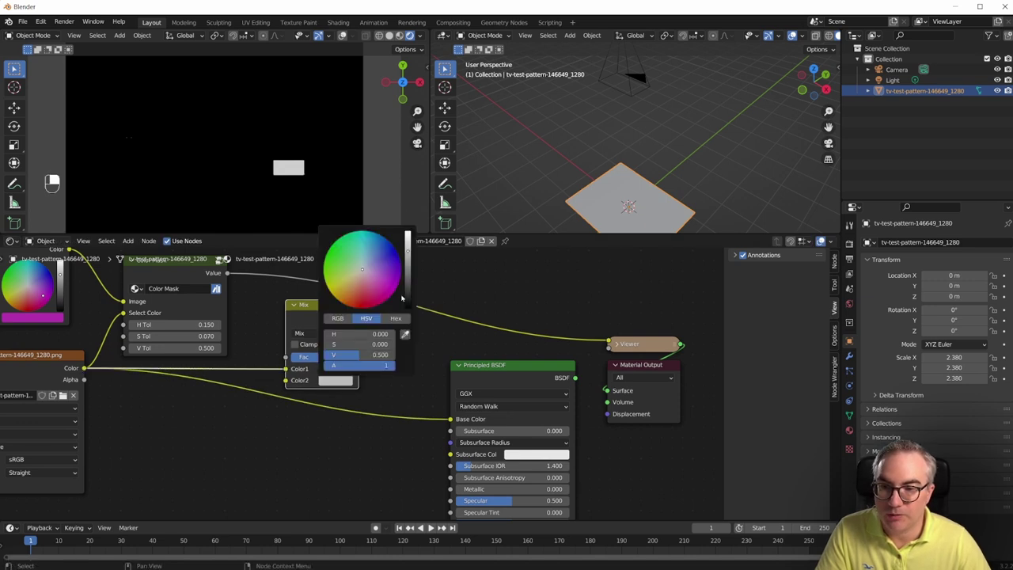
pyautogui.moveTo(362, 285); pyautogui.dragTo(360, 307)
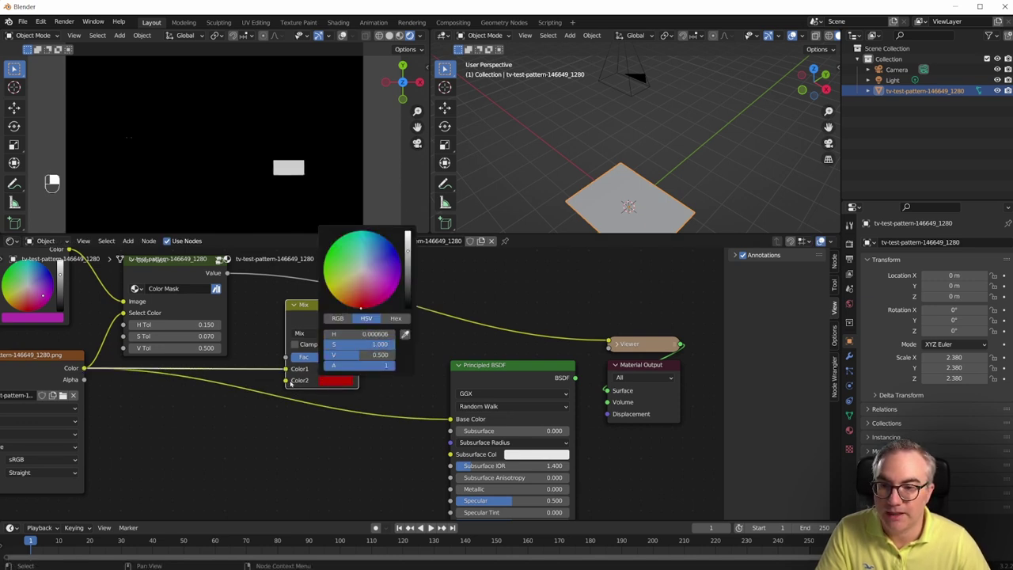
# Link the Color Mask value to the Mix node's factor and frame all the nodes
pyautogui.moveTo(286, 380); pyautogui.dragTo(230, 275)
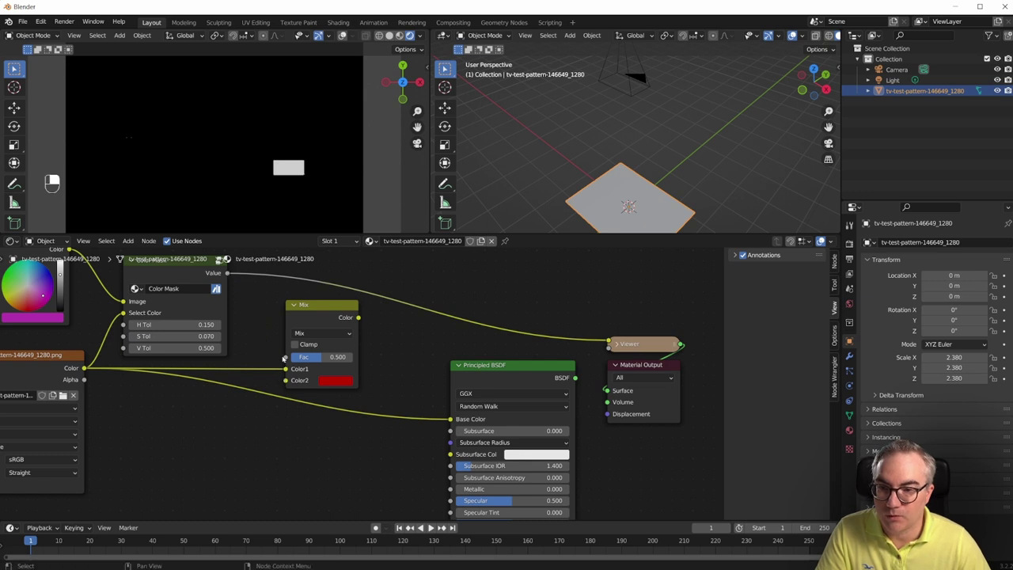
pyautogui.moveTo(273, 343)
pyautogui.mouseDown()
pyautogui.moveTo(288, 343)
pyautogui.moveTo(286, 357)
pyautogui.mouseUp()
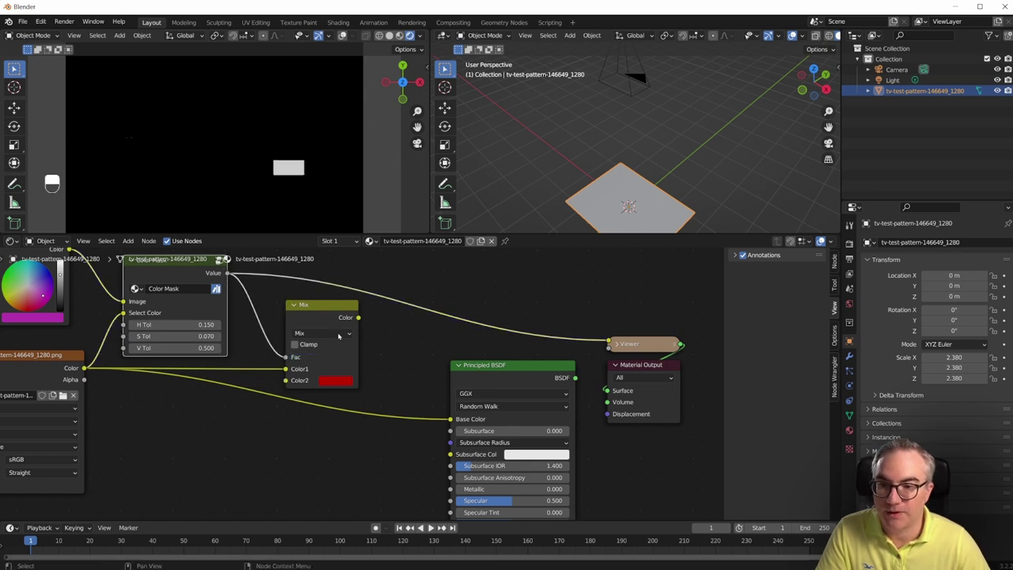
pyautogui.moveTo(359, 317); pyautogui.dragTo(449, 419)
pyautogui.moveTo(408, 372); pyautogui.dragTo(458, 422, button='middle')
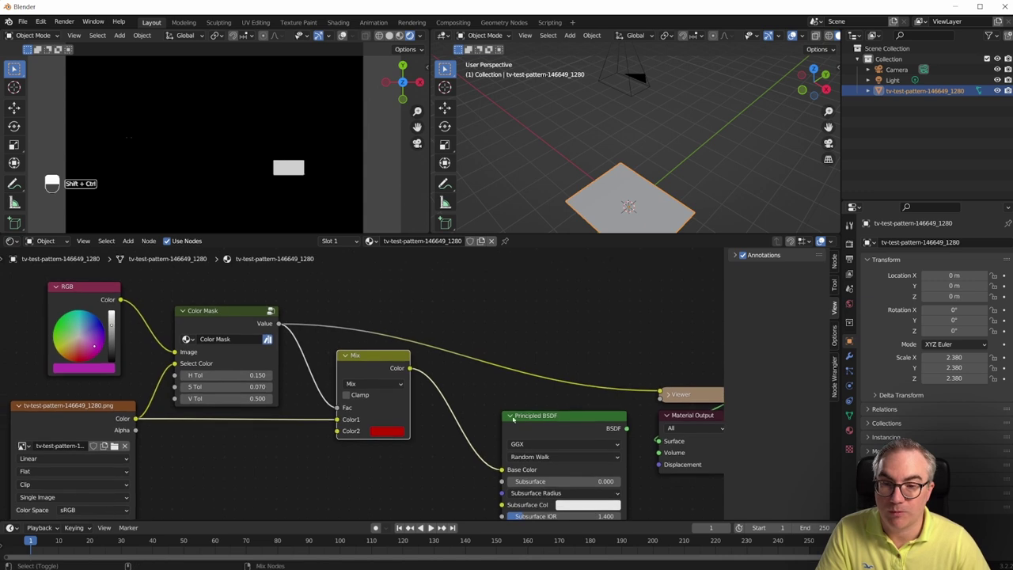
pyautogui.scroll(-2, 495, 379)
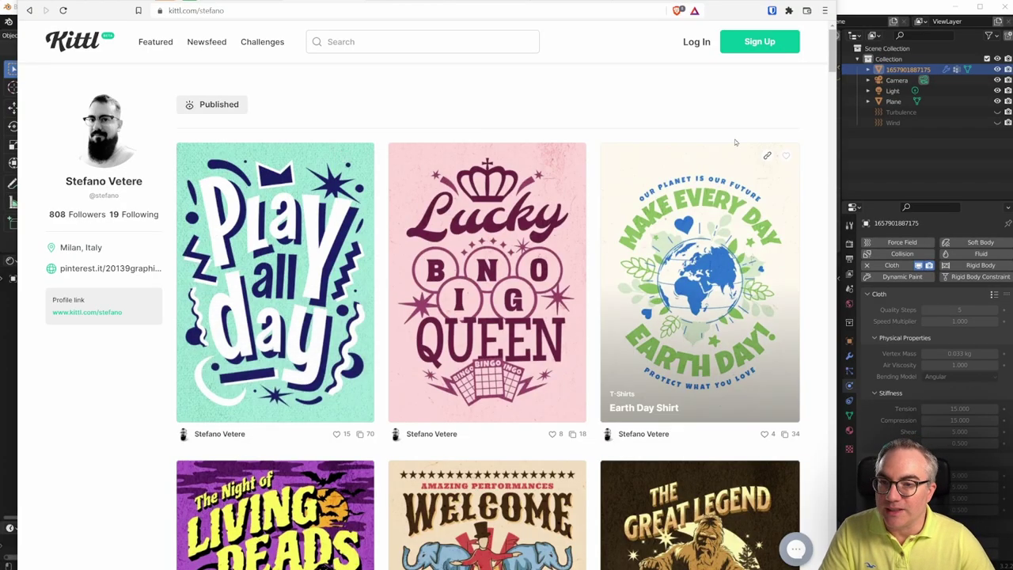
# Browse the Kittl profile to the Donut Sunday Poster card, then switch back to Blender
pyautogui.click(251, 11)
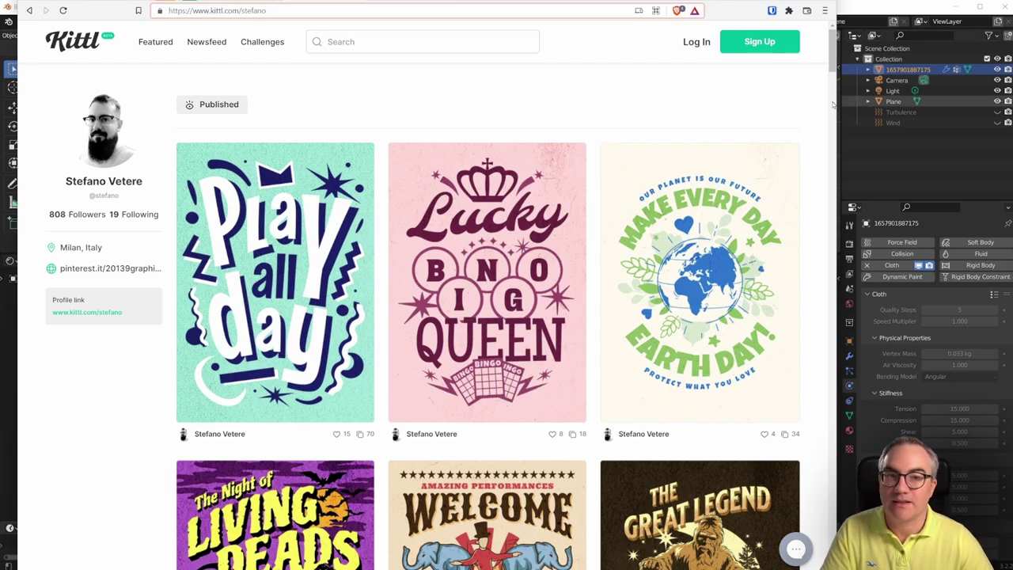
pyautogui.moveTo(831, 47); pyautogui.dragTo(825, 159)
pyautogui.scroll(-5, 649, 316)
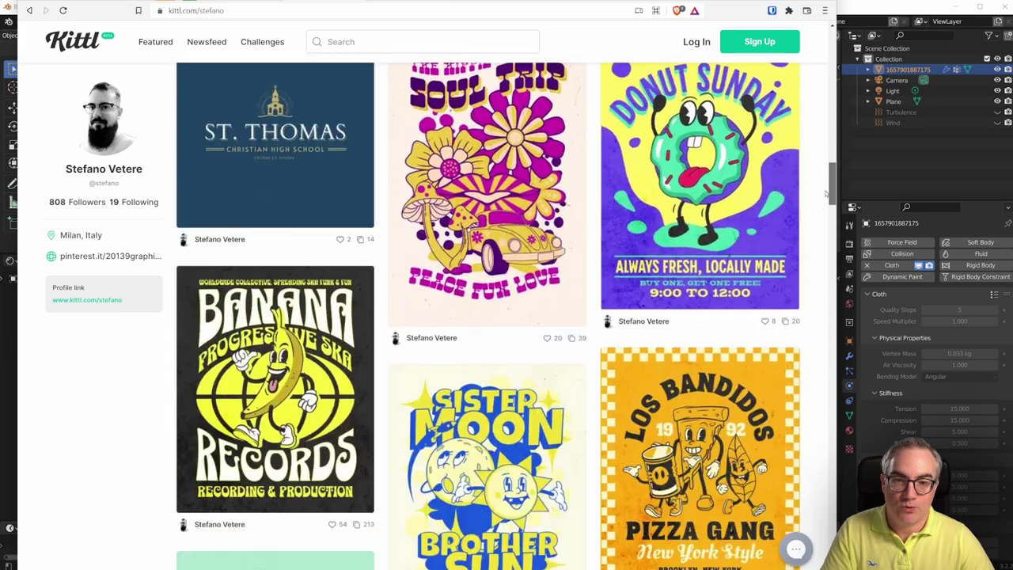
pyautogui.scroll(1, 649, 316)
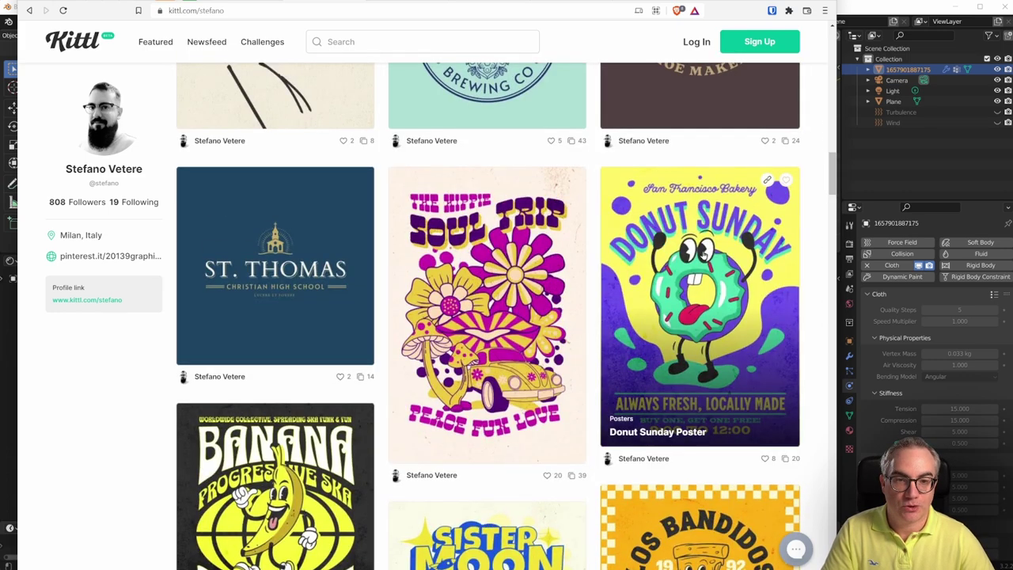
pyautogui.click(876, 9)
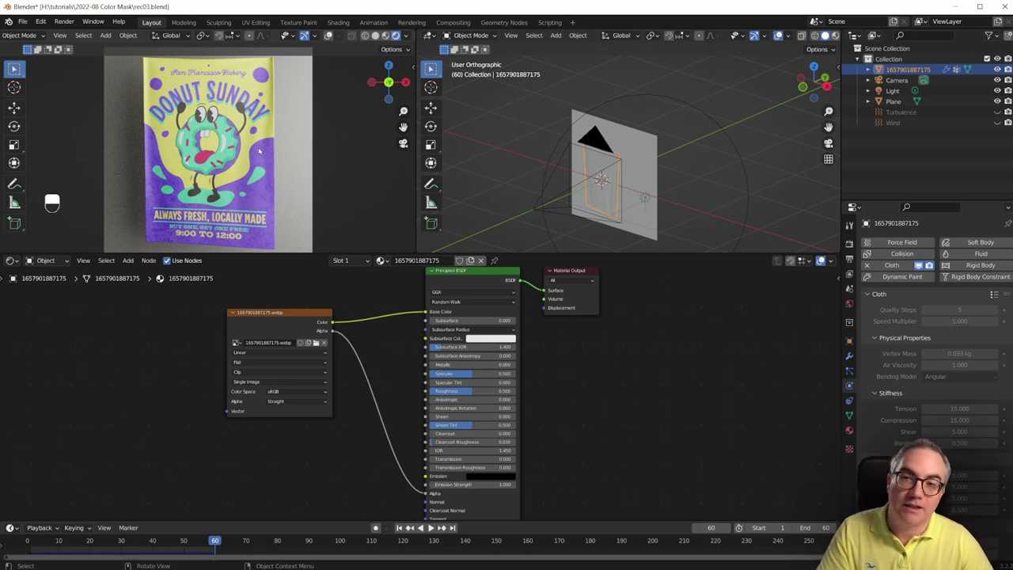
# Inspect the poster render, cut the Image Texture's Alpha-to-Alpha link, and shift the node left
pyautogui.moveTo(622, 150); pyautogui.dragTo(602, 182, button='middle')
pyautogui.scroll(-1, 407, 363)
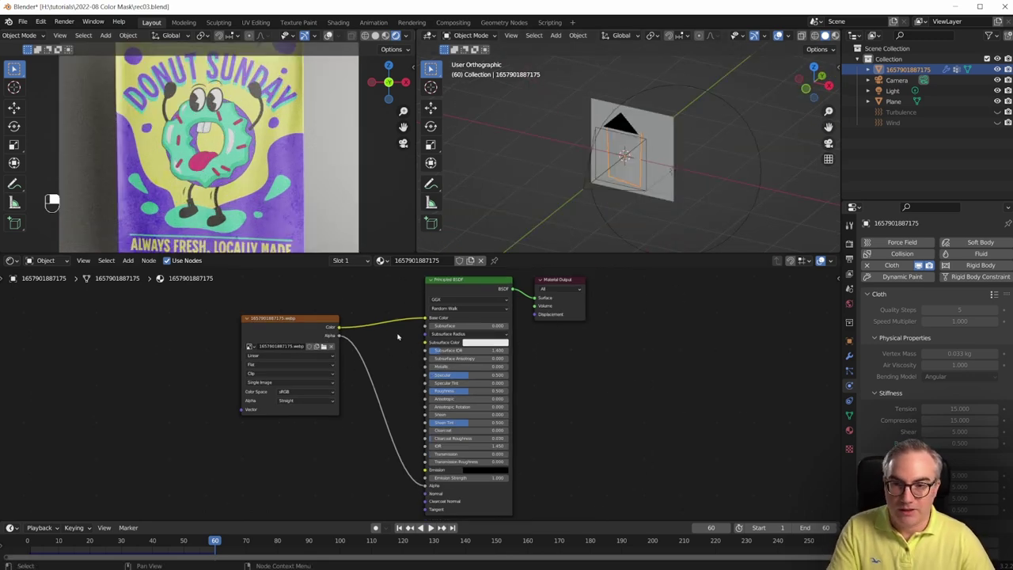
pyautogui.click(292, 325)
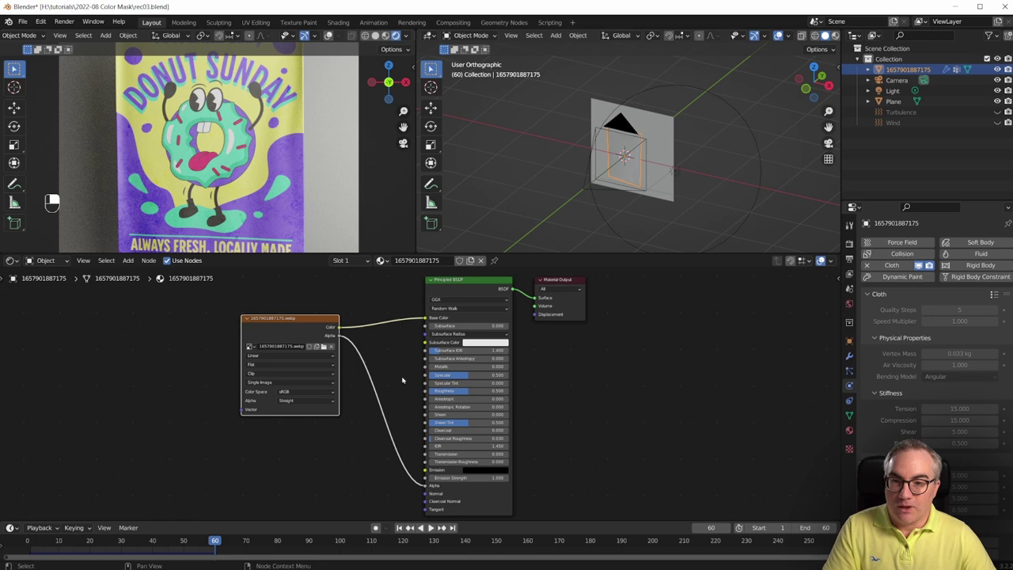
pyautogui.keyDown('ctrl'); pyautogui.moveTo(394, 423); pyautogui.dragTo(372, 423, button='right'); pyautogui.keyUp('ctrl')
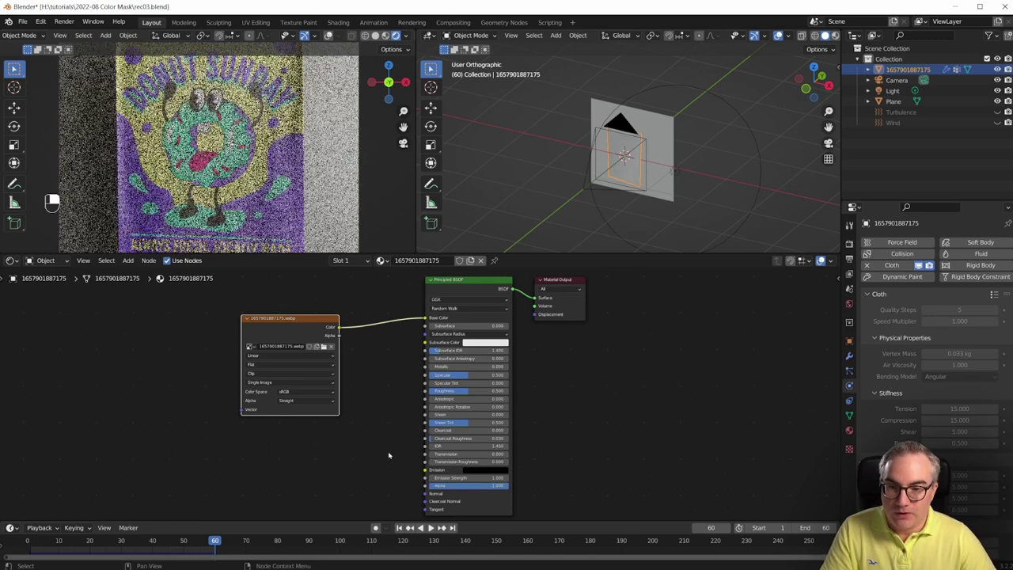
pyautogui.moveTo(294, 322); pyautogui.dragTo(213, 311)
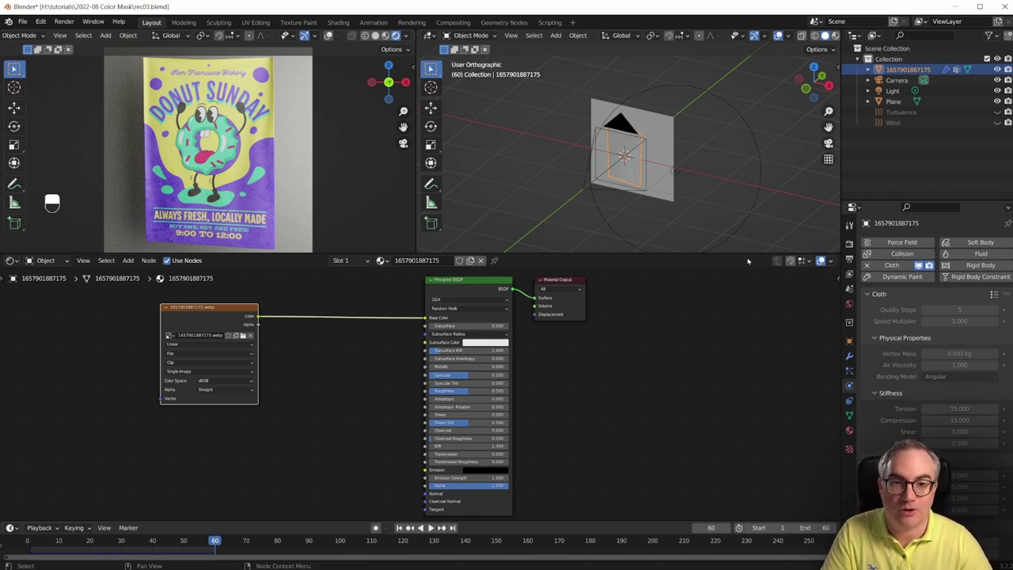
# Split the node editor and make the new area an Asset Browser showing Asset Libs
pyautogui.moveTo(838, 273); pyautogui.dragTo(551, 332)
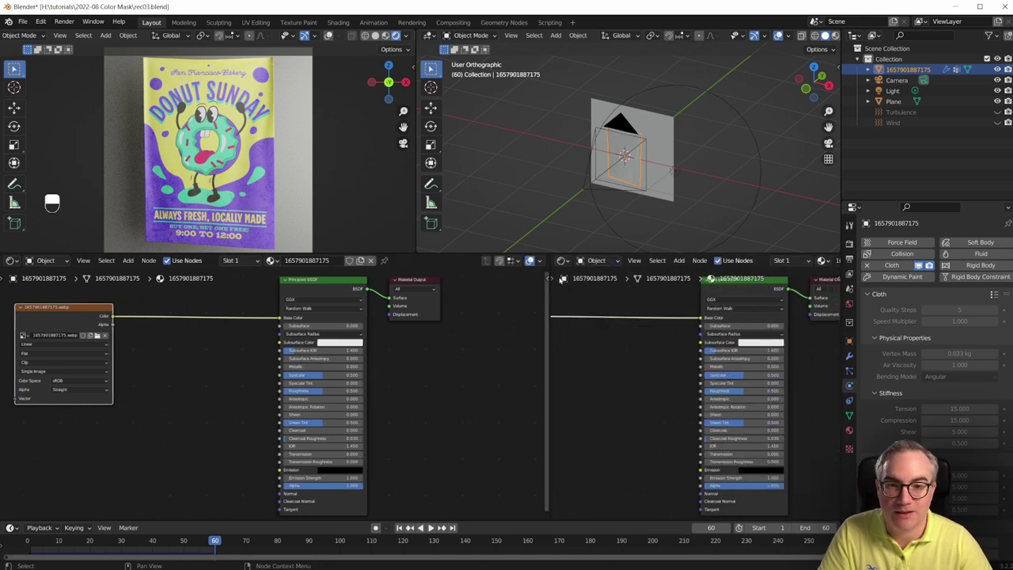
pyautogui.click(562, 262)
pyautogui.click(890, 324)
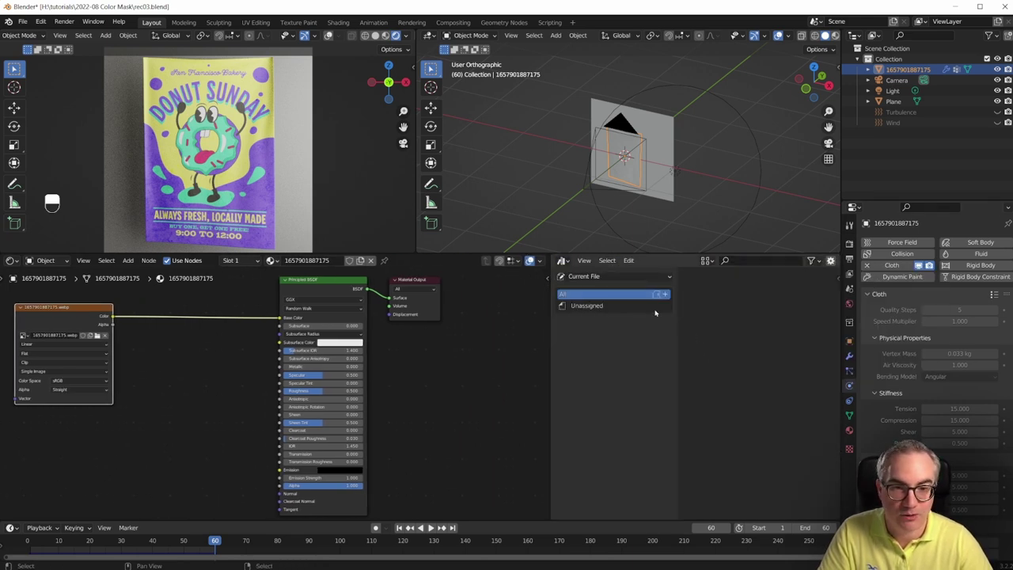
pyautogui.click(597, 277)
pyautogui.click(594, 303)
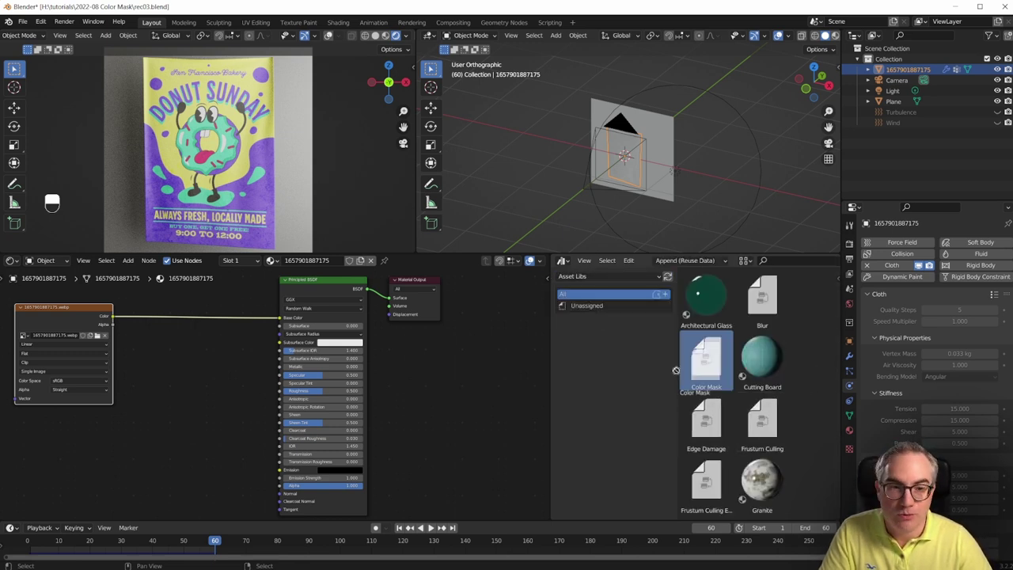
# Add the Color Mask asset, peek inside its group, and link image Color to its Image input
pyautogui.moveTo(706, 362)
pyautogui.mouseDown()
pyautogui.moveTo(228, 388)
pyautogui.moveTo(185, 369)
pyautogui.mouseUp()
pyautogui.scroll(2, 228, 392)
pyautogui.scroll(-2, 193, 367)
pyautogui.press('Tab')
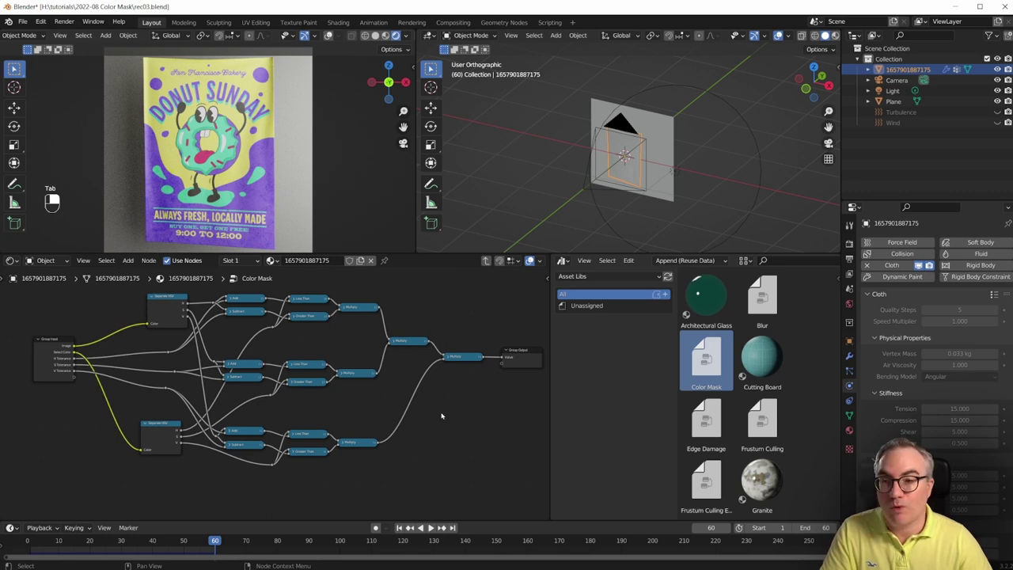
pyautogui.press('Tab')
pyautogui.moveTo(210, 325); pyautogui.dragTo(276, 355, button='middle')
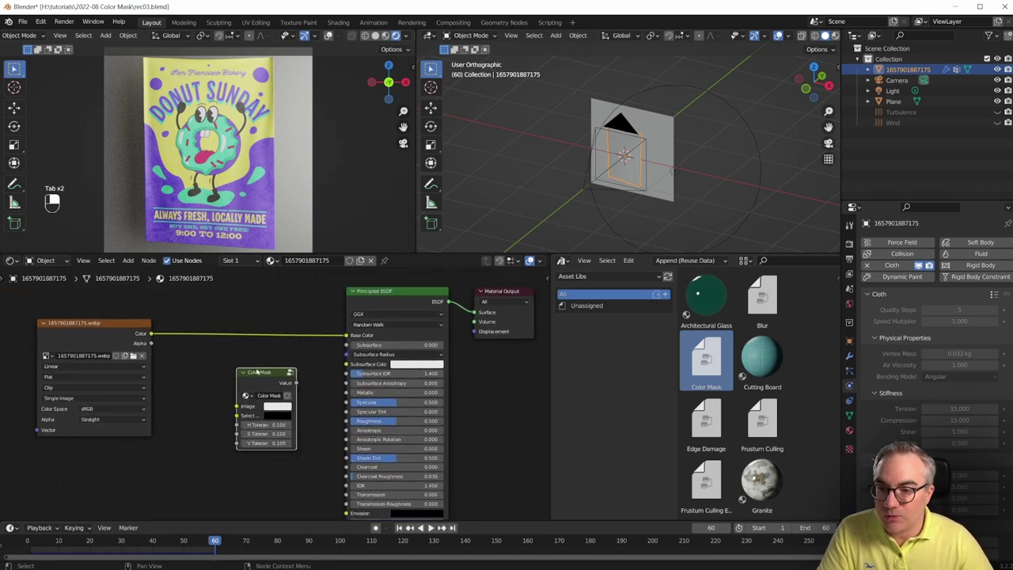
pyautogui.moveTo(150, 333)
pyautogui.mouseDown()
pyautogui.moveTo(195, 354)
pyautogui.moveTo(236, 405)
pyautogui.moveTo(205, 407)
pyautogui.mouseUp()
pyautogui.scroll(1, 246, 417)
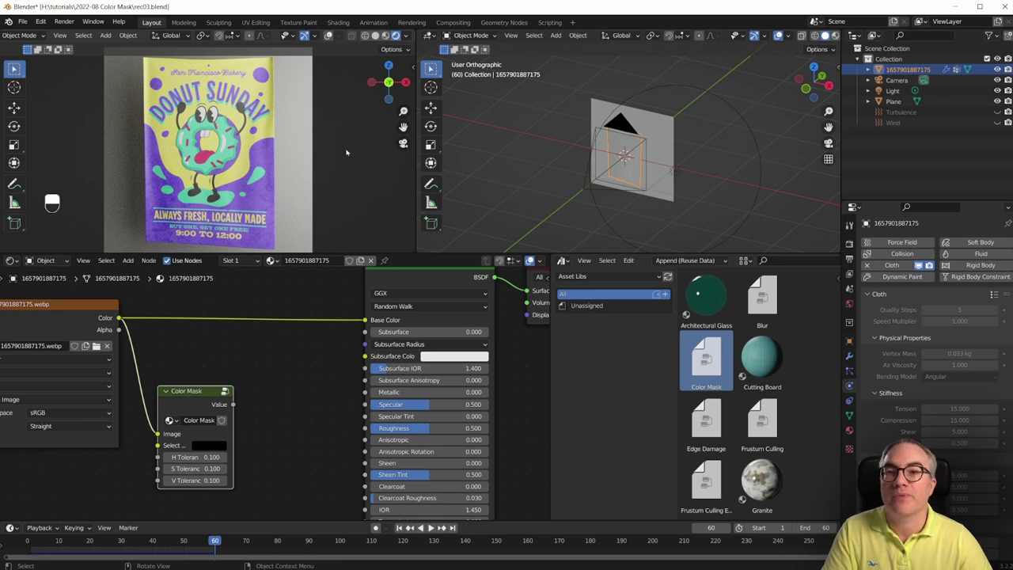
# Turn the 3D Viewport into an Image Editor displaying the Donut Sunday poster webp
pyautogui.click(429, 35)
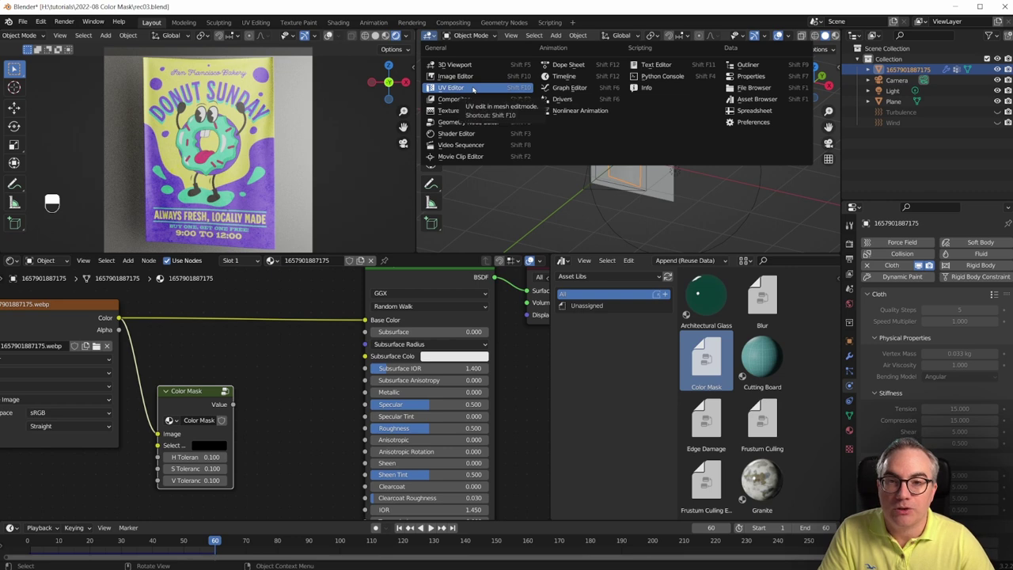
pyautogui.click(473, 90)
pyautogui.click(583, 35)
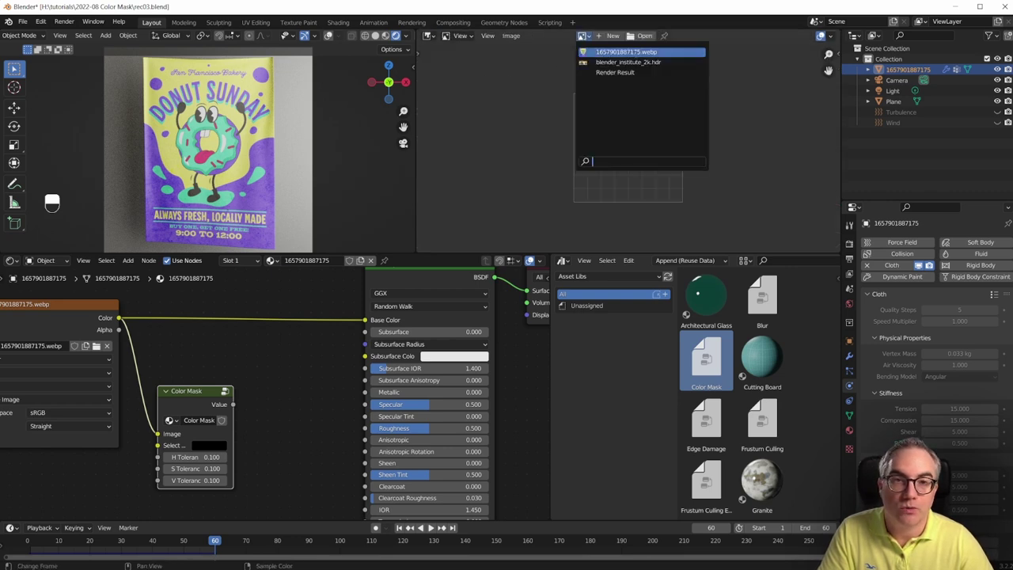
pyautogui.click(626, 52)
pyautogui.scroll(-4, 603, 157)
pyautogui.scroll(3, 603, 157)
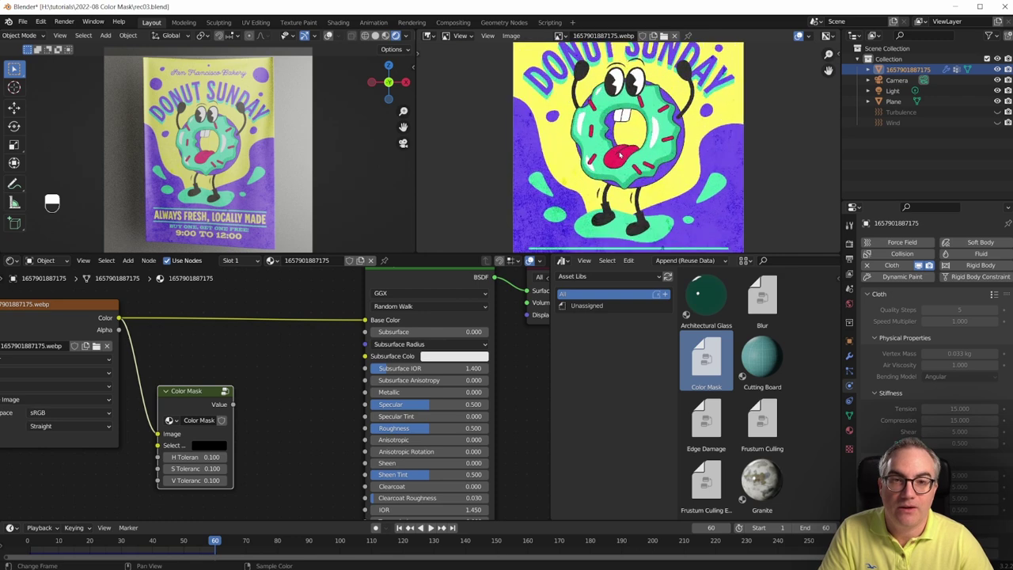
pyautogui.scroll(-1, 603, 157)
# Eyedropper the poster's yellow into the Color Mask's Select colour
pyautogui.click(211, 446)
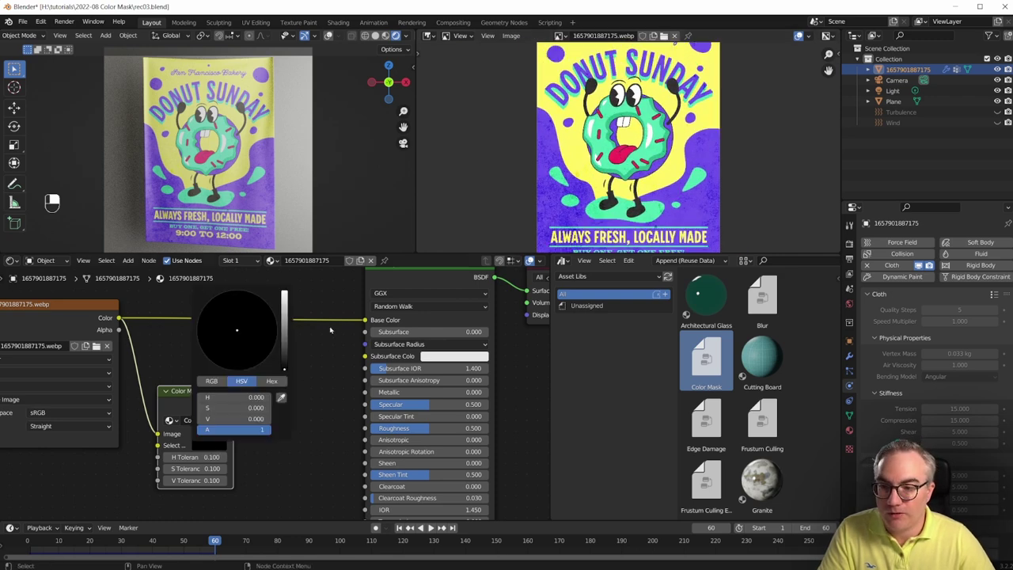
pyautogui.click(281, 397)
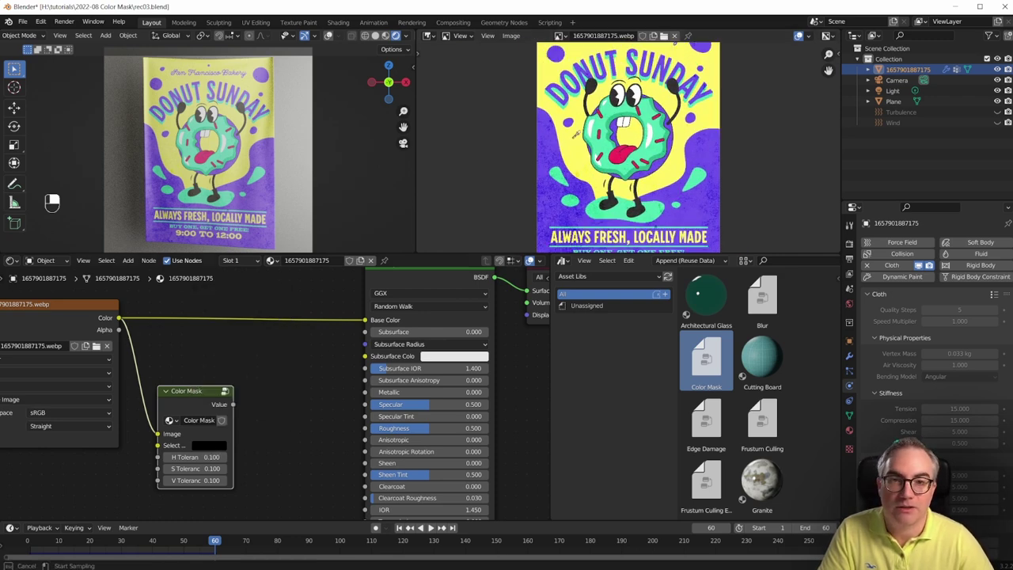
pyautogui.click(574, 138)
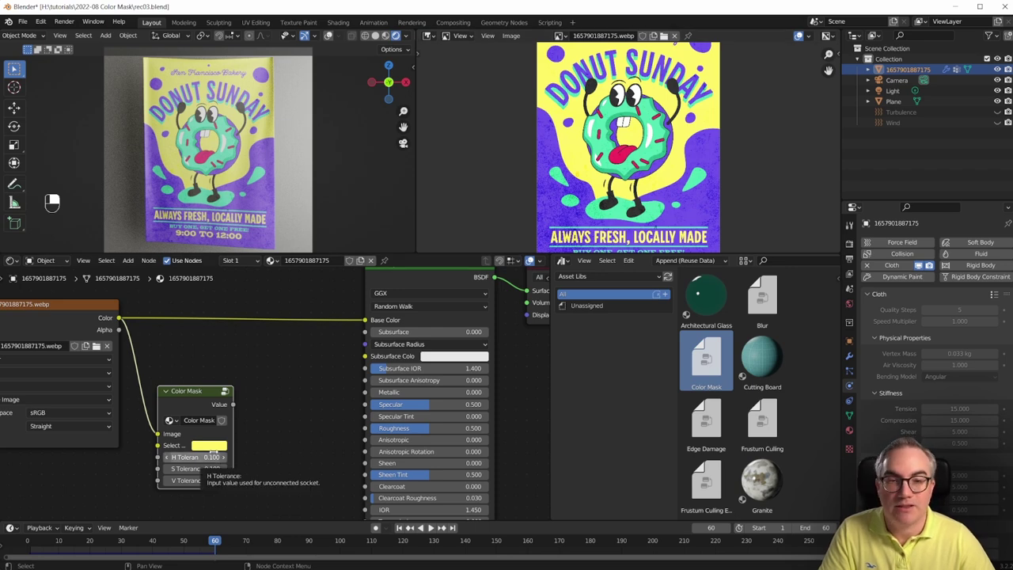
pyautogui.scroll(1, 212, 451)
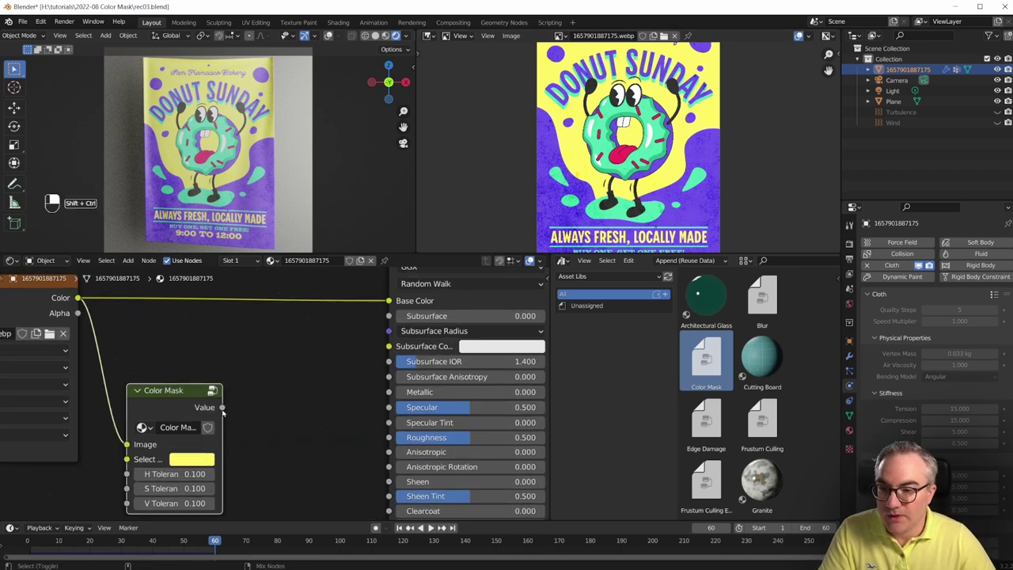
# Preview the Color Mask result and set its hue tolerance to 0.08
pyautogui.keyDown('ctrl'); pyautogui.keyDown('shift'); pyautogui.click(224, 411); pyautogui.keyUp('shift'); pyautogui.keyUp('ctrl')
pyautogui.scroll(1, 238, 131)
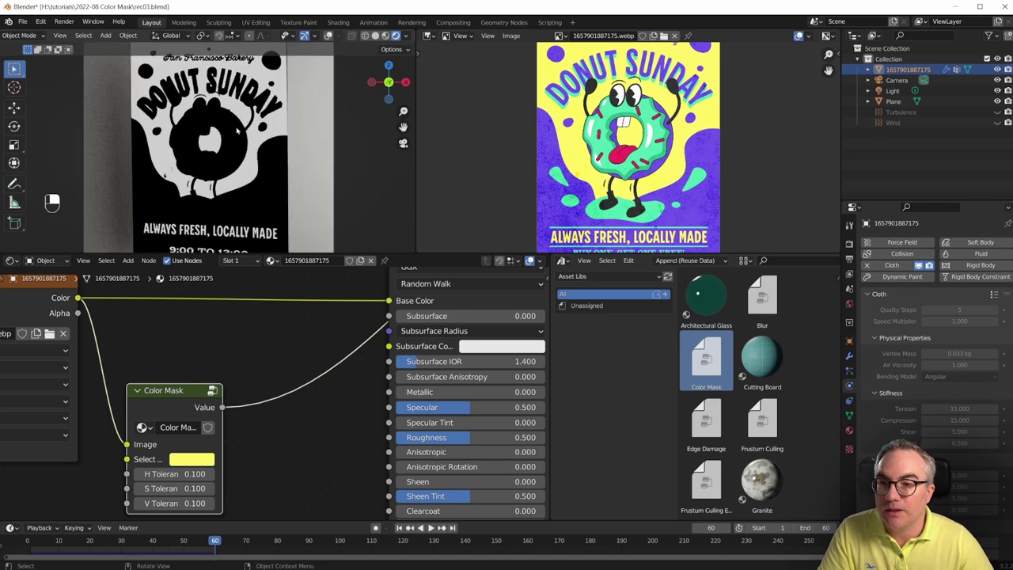
pyautogui.keyDown('shift'); pyautogui.moveTo(190, 474); pyautogui.dragTo(196, 474); pyautogui.keyUp('shift')
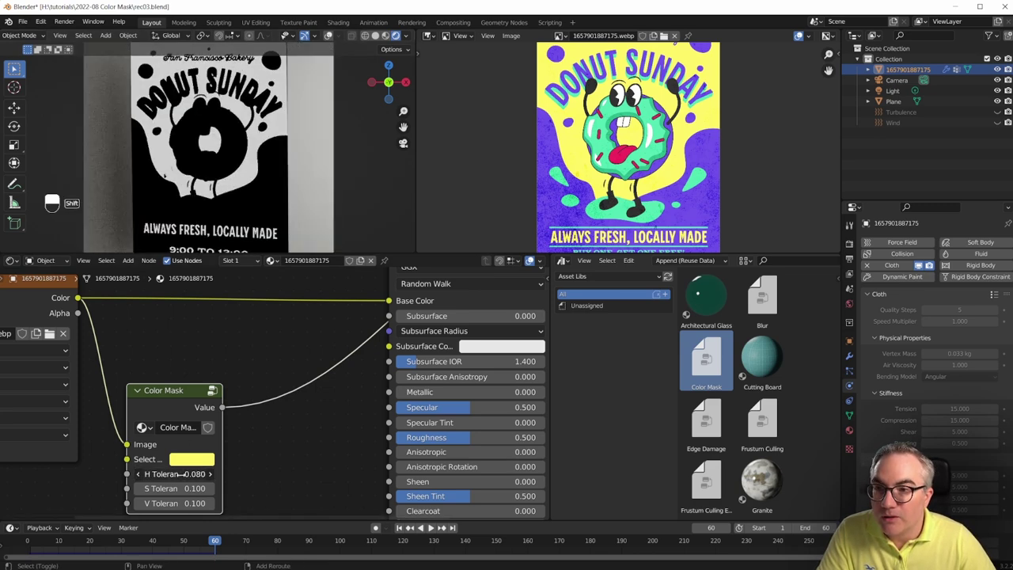
pyautogui.click(195, 473)
pyautogui.write('0.08')
pyautogui.press('Return')
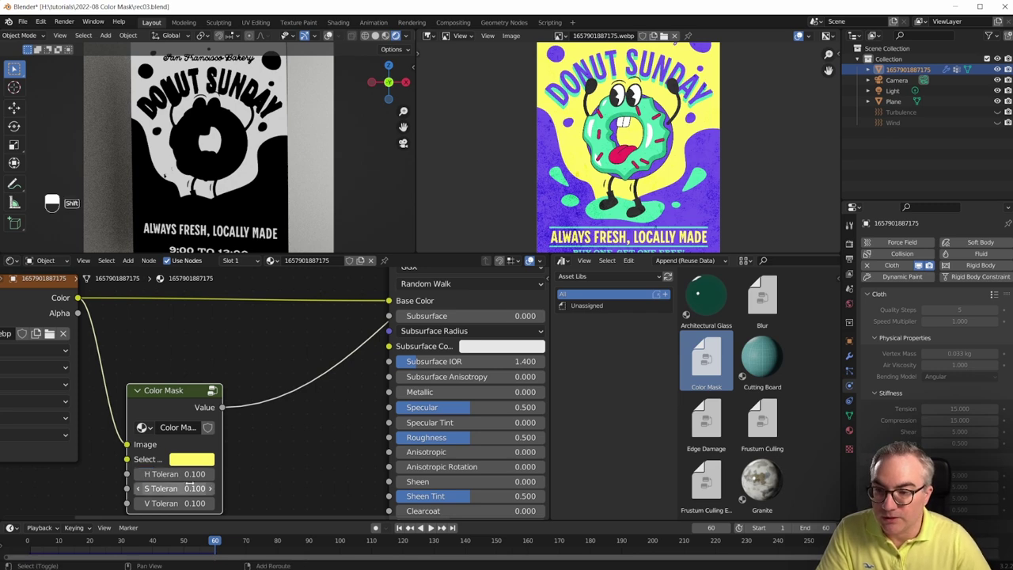
# Raise the mask's saturation tolerance to 0.420 and pan to check the donut and slogan
pyautogui.keyDown('shift'); pyautogui.moveTo(195, 488); pyautogui.dragTo(195, 489); pyautogui.keyUp('shift')
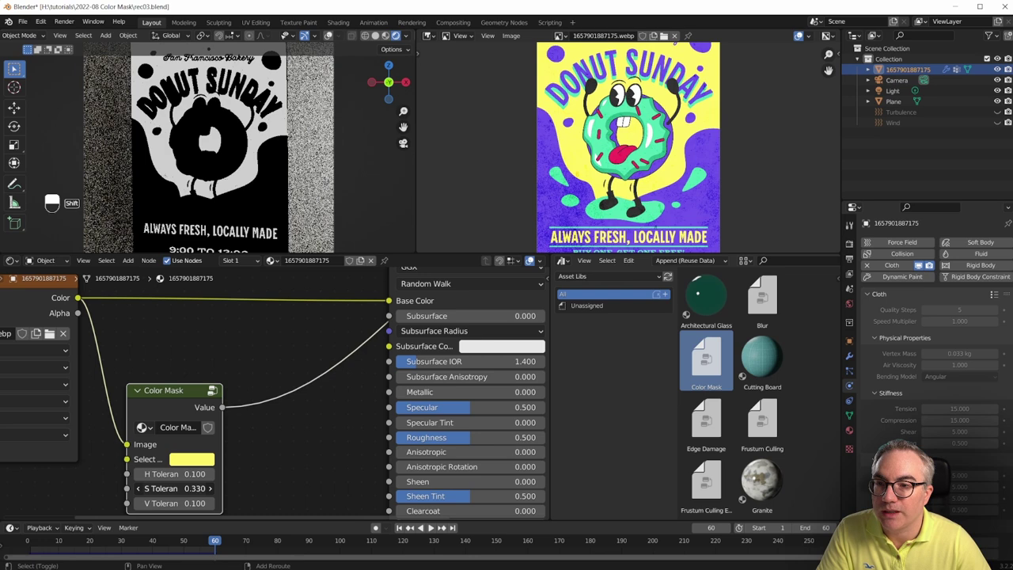
pyautogui.scroll(5, 244, 169)
pyautogui.scroll(2, 245, 168)
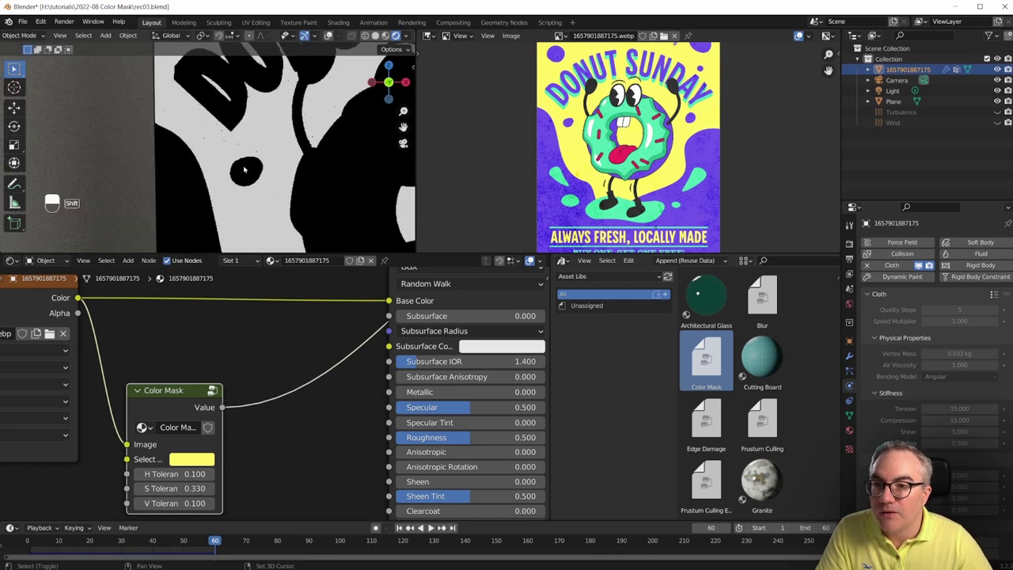
pyautogui.moveTo(190, 488)
pyautogui.keyDown('shift'); pyautogui.mouseDown()
pyautogui.moveTo(199, 488)
pyautogui.moveTo(190, 488)
pyautogui.mouseUp(); pyautogui.keyUp('shift')
pyautogui.scroll(-2, 288, 150)
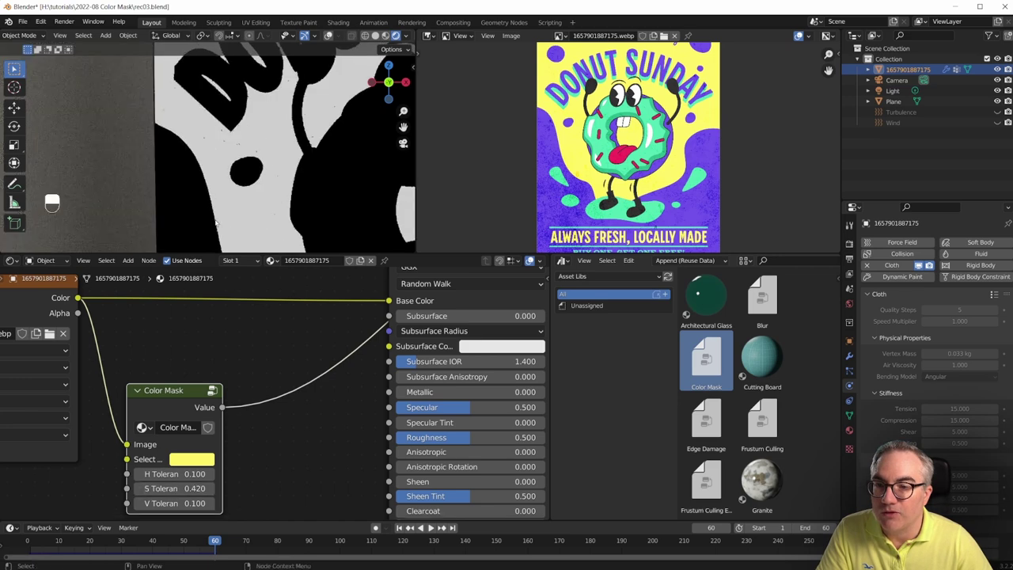
pyautogui.scroll(-2, 289, 150)
pyautogui.scroll(-2, 289, 150)
pyautogui.keyDown('shift'); pyautogui.moveTo(285, 182); pyautogui.dragTo(285, 131, button='middle'); pyautogui.keyUp('shift')
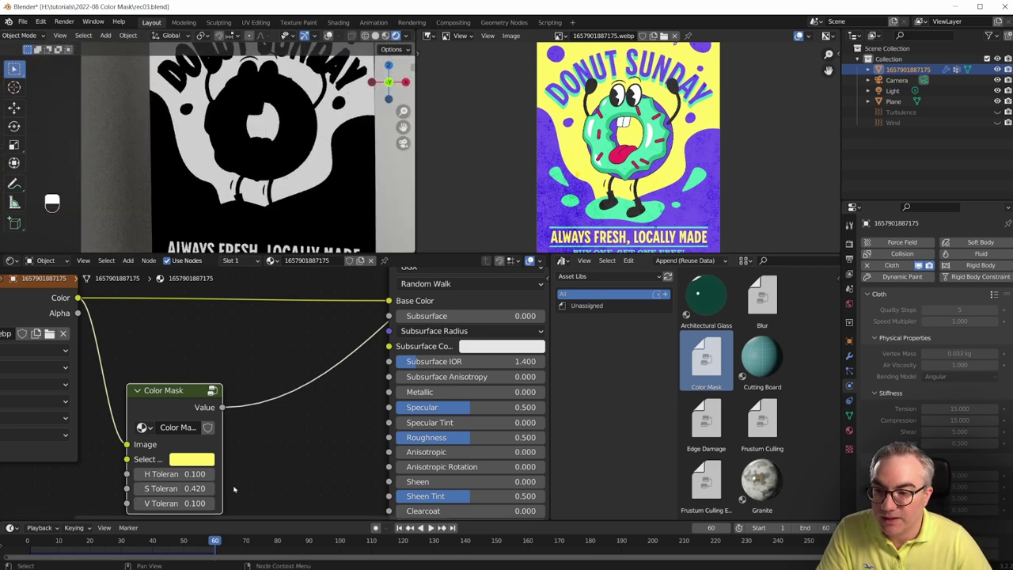
pyautogui.scroll(-2, 256, 449)
pyautogui.scroll(-3, 295, 110)
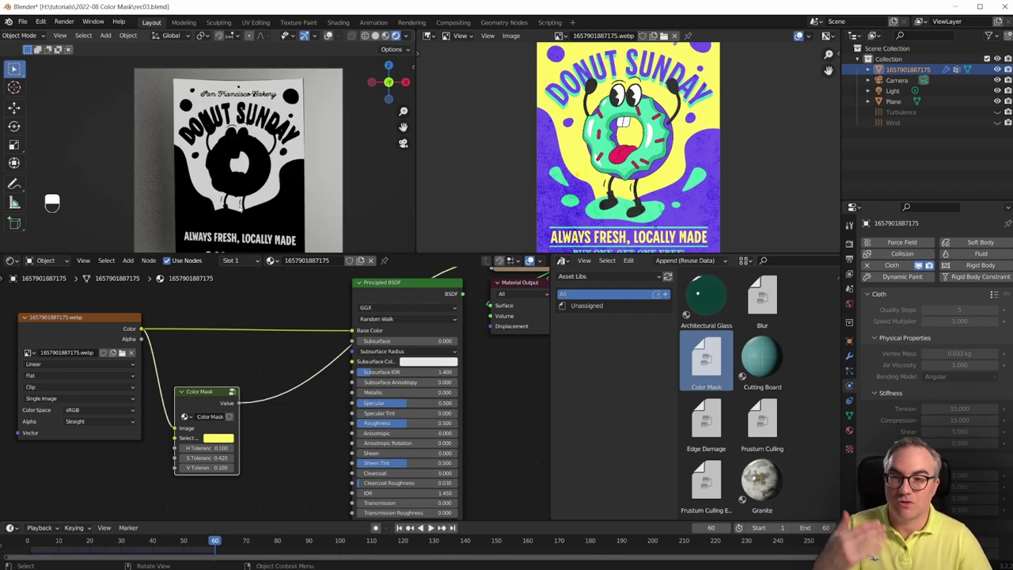
pyautogui.scroll(-1, 273, 391)
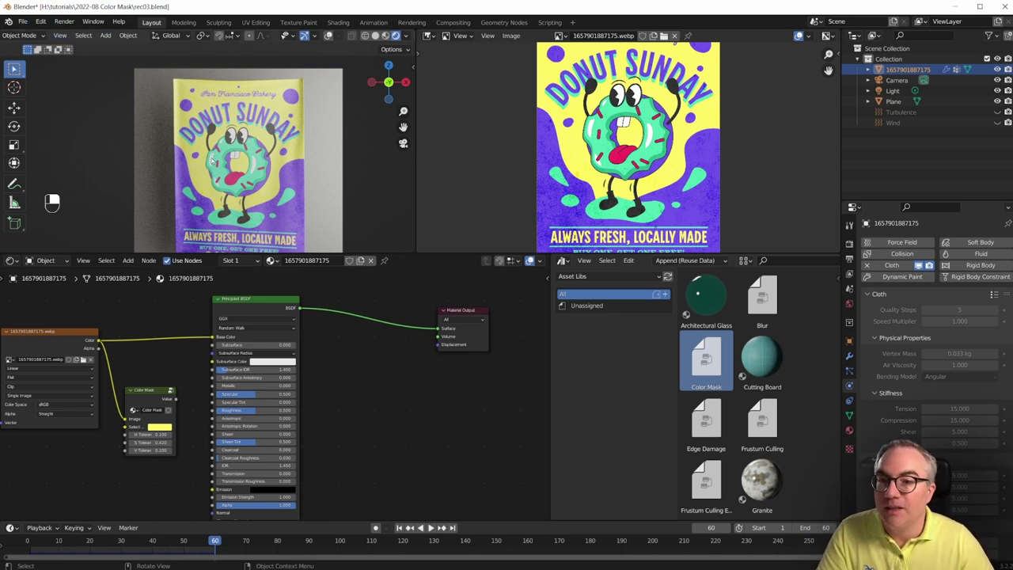
# Link the ChrisP Gold node group from the ChrisP materials library file
pyautogui.click(8, 21)
pyautogui.click(23, 22)
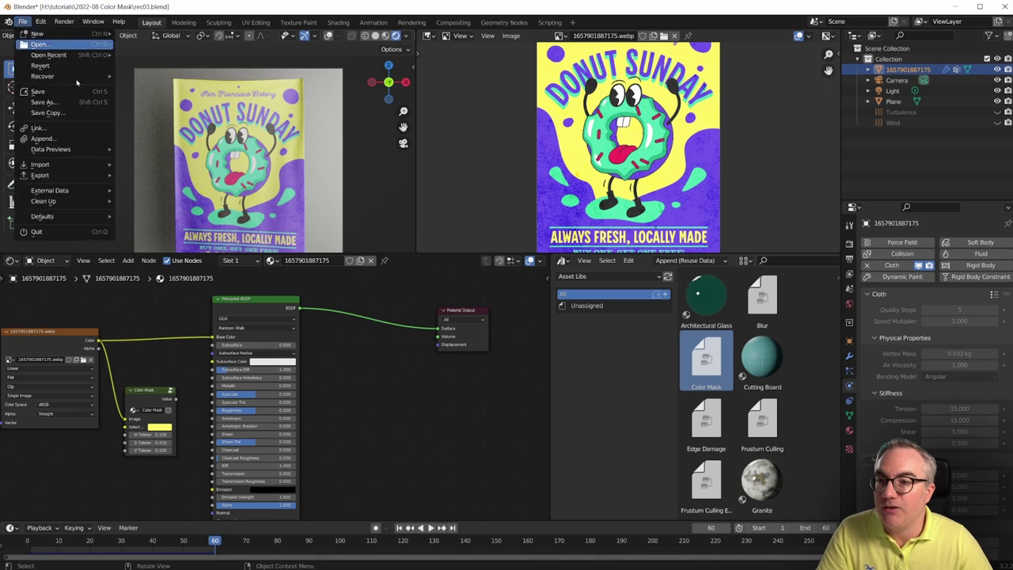
pyautogui.click(70, 130)
pyautogui.scroll(-2, 570, 300)
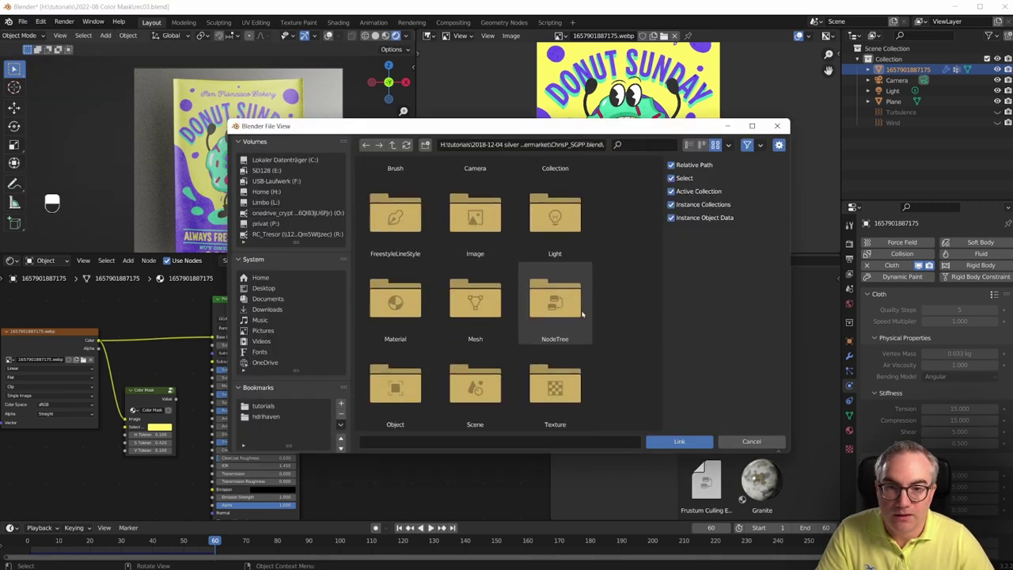
pyautogui.scroll(-1, 584, 317)
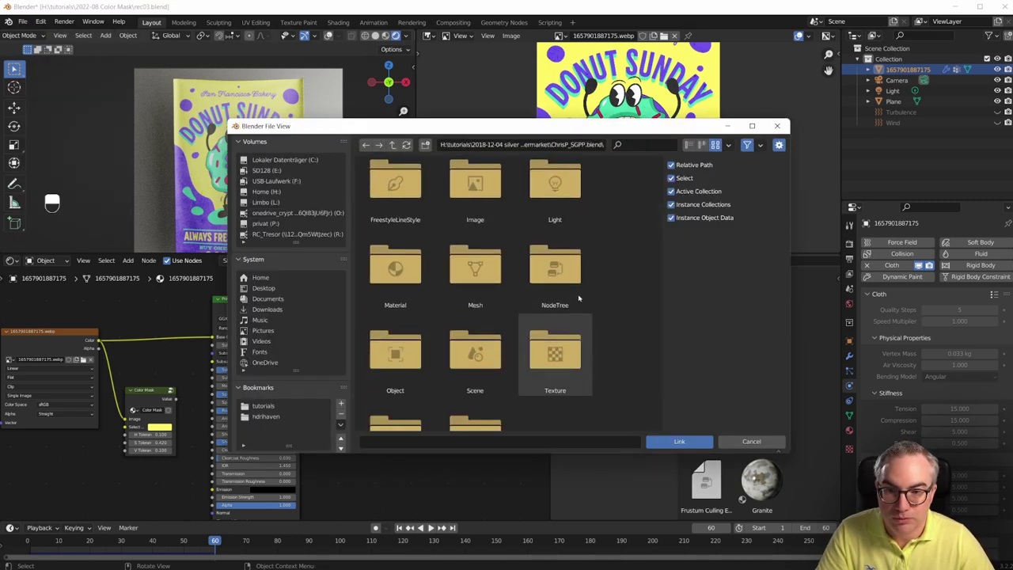
pyautogui.click(562, 267)
pyautogui.click(395, 202)
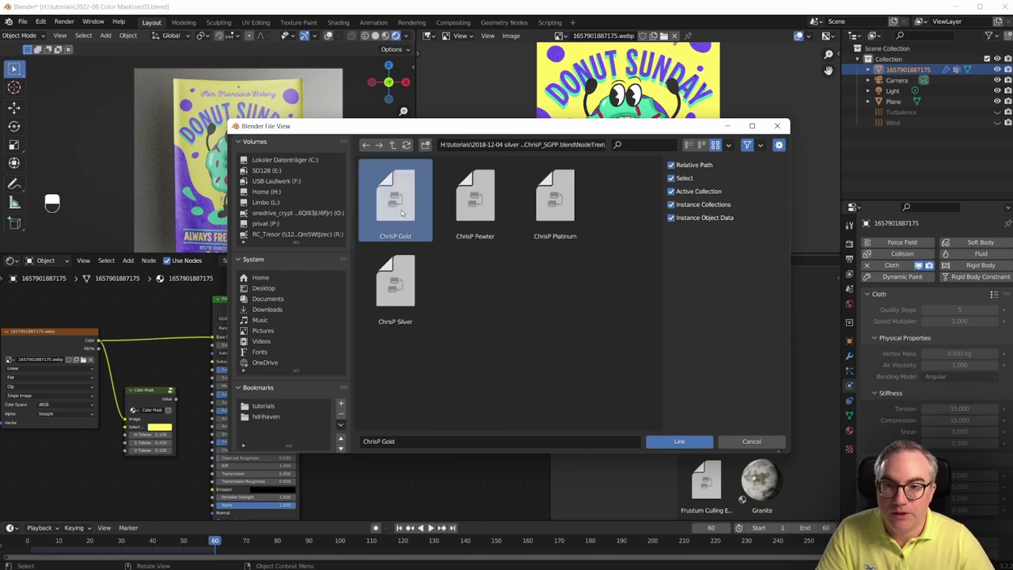
pyautogui.press('Return')
pyautogui.scroll(2, 340, 395)
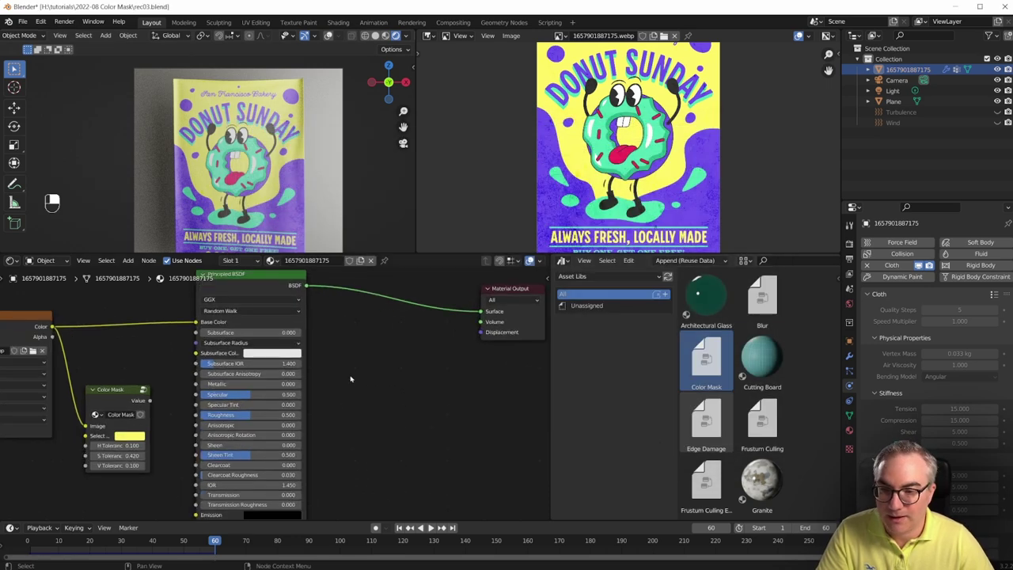
# Add a ChrisP Gold group node and preview it briefly on the cloth
pyautogui.hotkey('shift', 'a')
pyautogui.moveTo(299, 416)
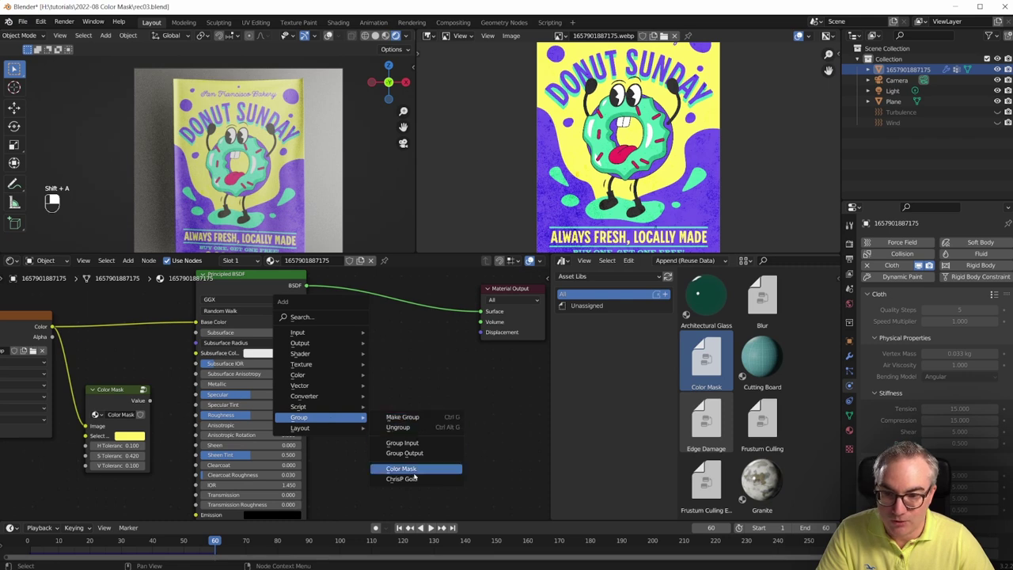
pyautogui.click(413, 485)
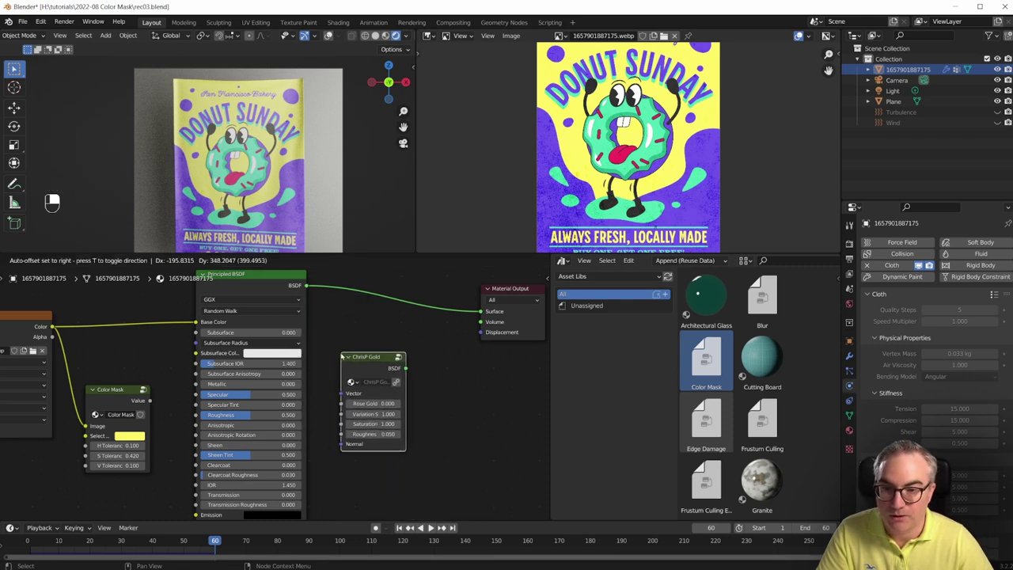
pyautogui.click(375, 360)
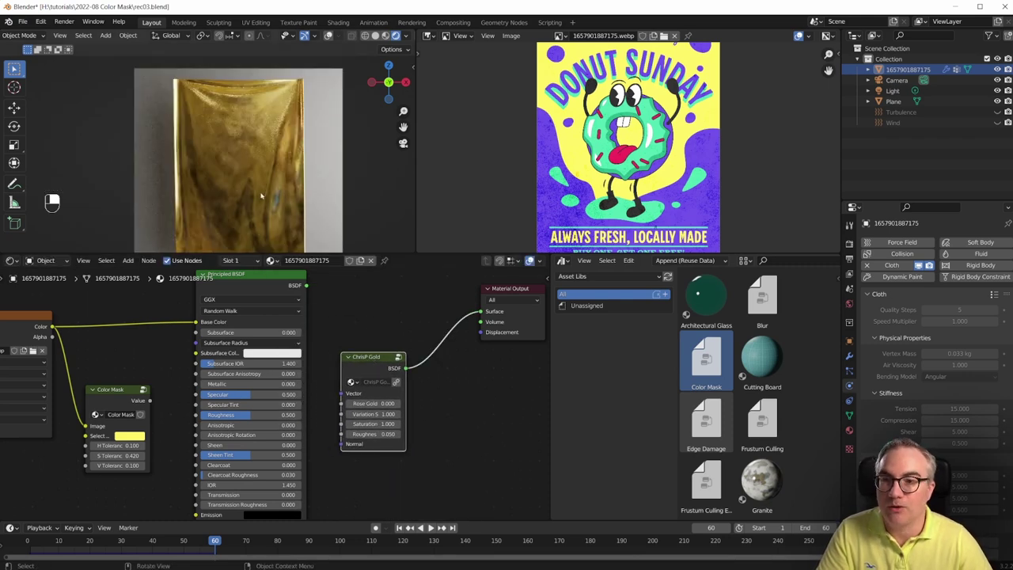
pyautogui.scroll(-2, 261, 196)
pyautogui.scroll(-2, 356, 372)
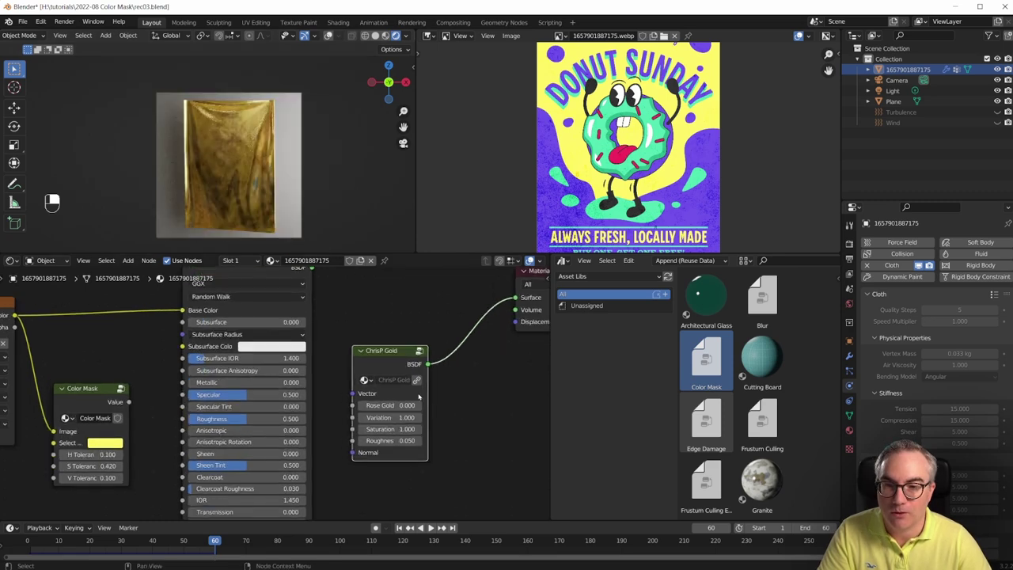
pyautogui.keyDown('ctrl'); pyautogui.keyDown('shift'); pyautogui.click(257, 310); pyautogui.keyUp('shift'); pyautogui.keyUp('ctrl')
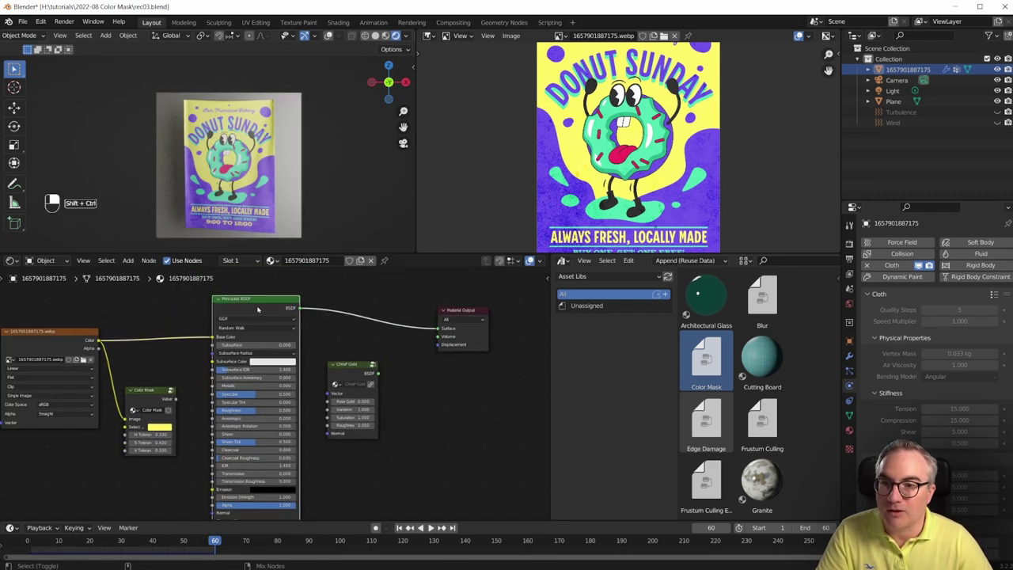
# Mix ChrisP Gold with the poster BSDF via a Mix Shader, Color Mask driving Fac
pyautogui.moveTo(347, 377); pyautogui.dragTo(342, 388)
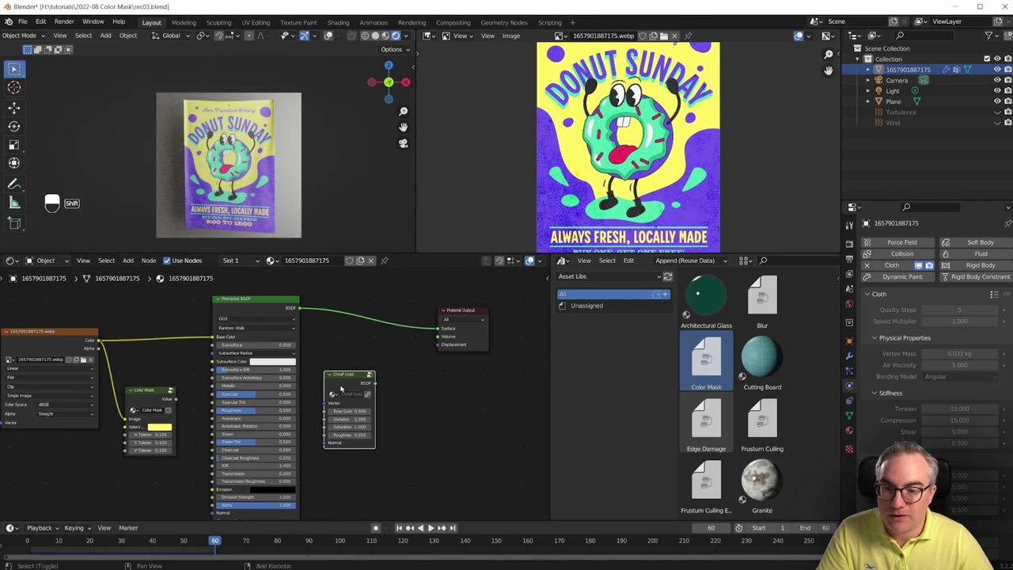
pyautogui.keyDown('ctrl'); pyautogui.keyDown('shift'); pyautogui.moveTo(341, 389); pyautogui.dragTo(277, 338, button='right'); pyautogui.keyUp('shift'); pyautogui.keyUp('ctrl')
pyautogui.moveTo(425, 336)
pyautogui.mouseDown()
pyautogui.moveTo(413, 324)
pyautogui.moveTo(504, 323)
pyautogui.mouseUp()
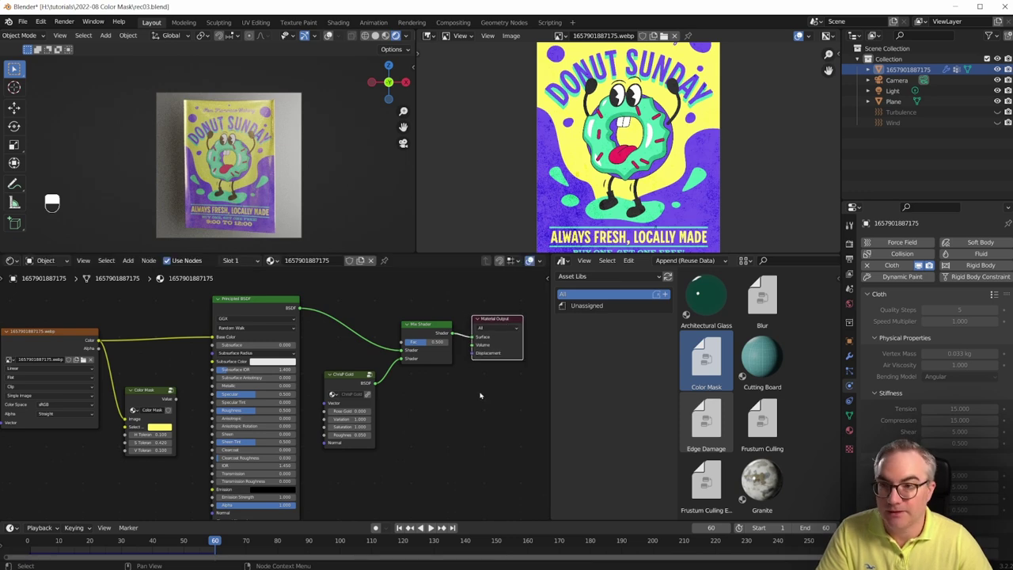
pyautogui.scroll(1, 480, 395)
pyautogui.scroll(1, 479, 395)
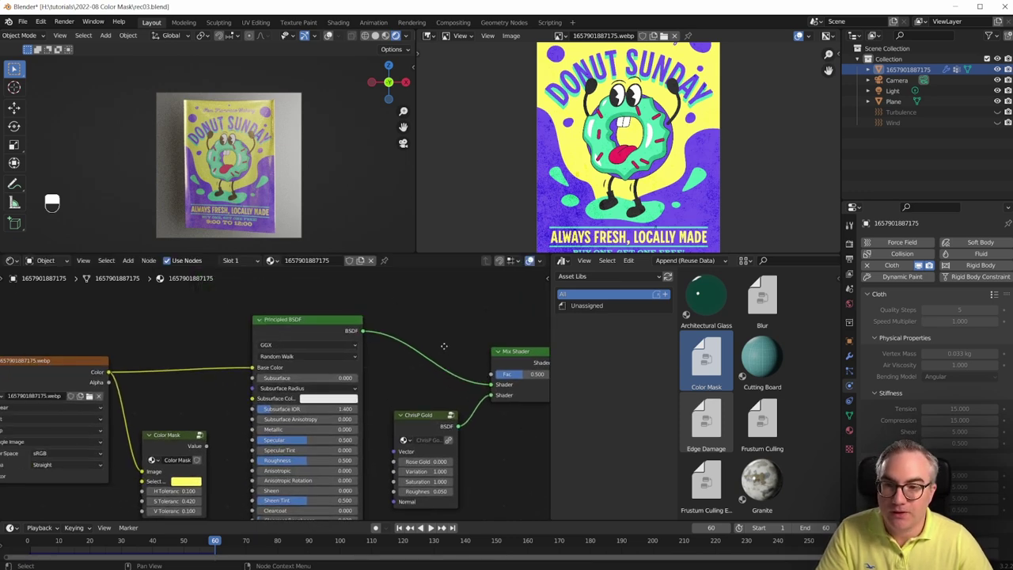
pyautogui.moveTo(204, 445); pyautogui.dragTo(491, 373)
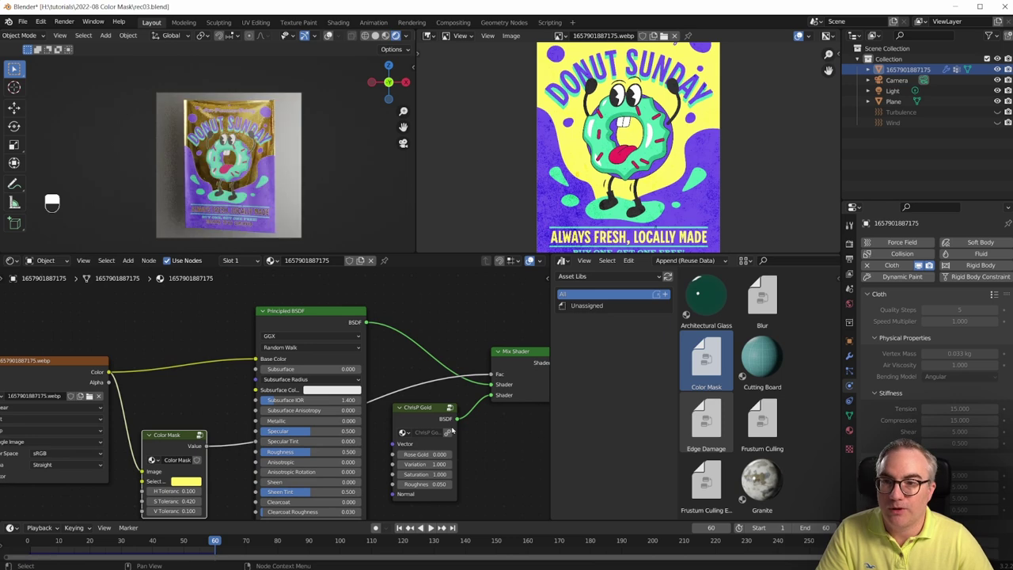
pyautogui.moveTo(187, 446); pyautogui.dragTo(191, 397)
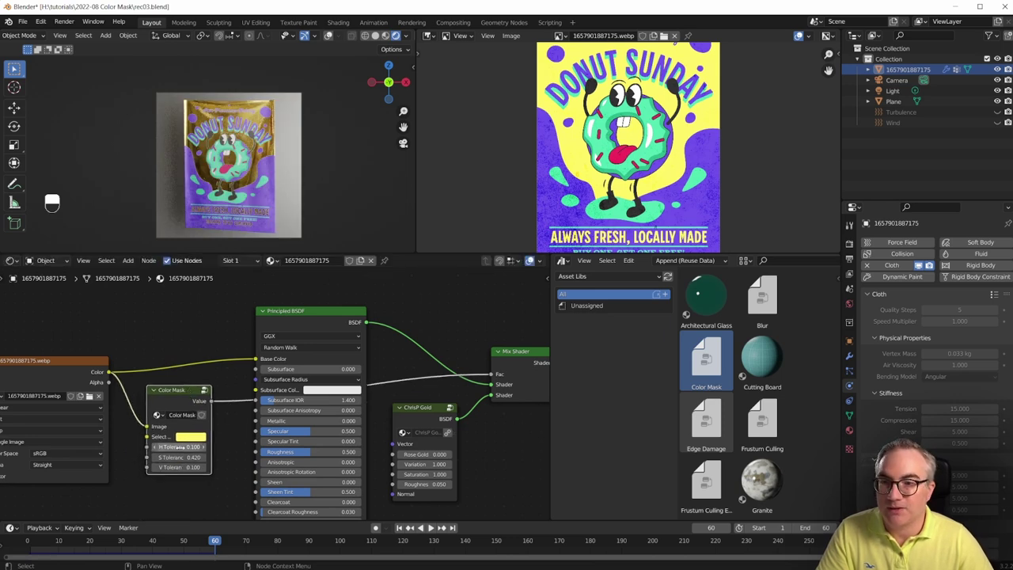
# Lower the poster Principled BSDF Roughness to 0.107
pyautogui.scroll(1, 279, 188)
pyautogui.scroll(1, 279, 188)
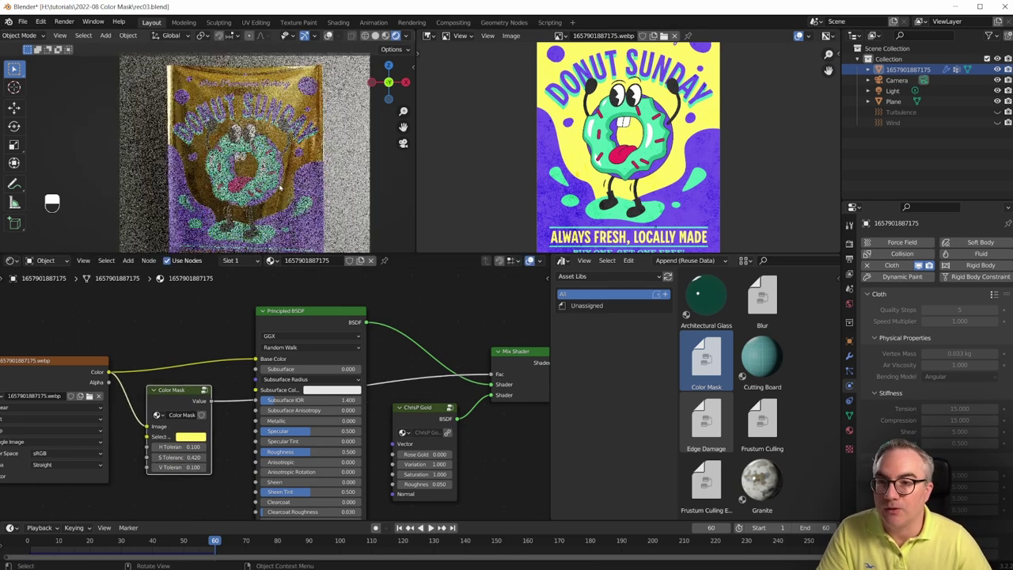
pyautogui.scroll(1, 279, 188)
pyautogui.scroll(1, 279, 187)
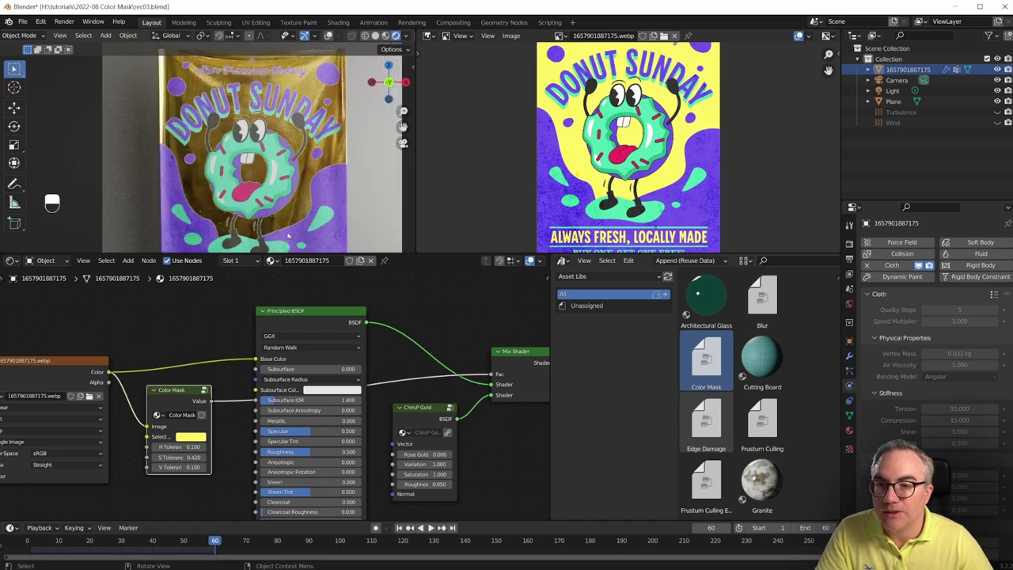
pyautogui.scroll(1, 277, 387)
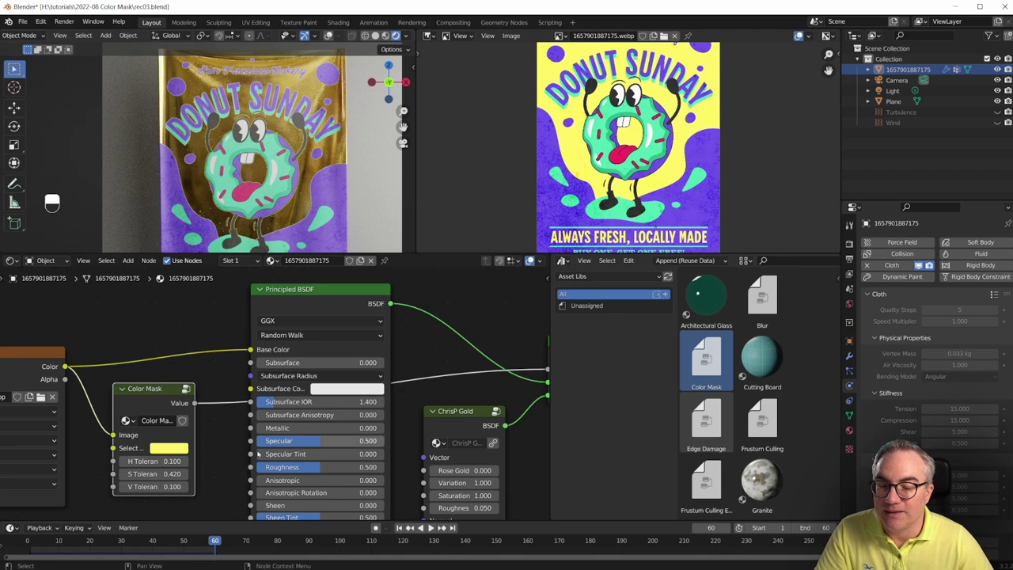
pyautogui.moveTo(315, 467); pyautogui.dragTo(266, 467)
pyautogui.moveTo(238, 150)
pyautogui.mouseDown(button='middle')
pyautogui.moveTo(344, 117)
pyautogui.moveTo(263, 162)
pyautogui.mouseUp(button='middle')
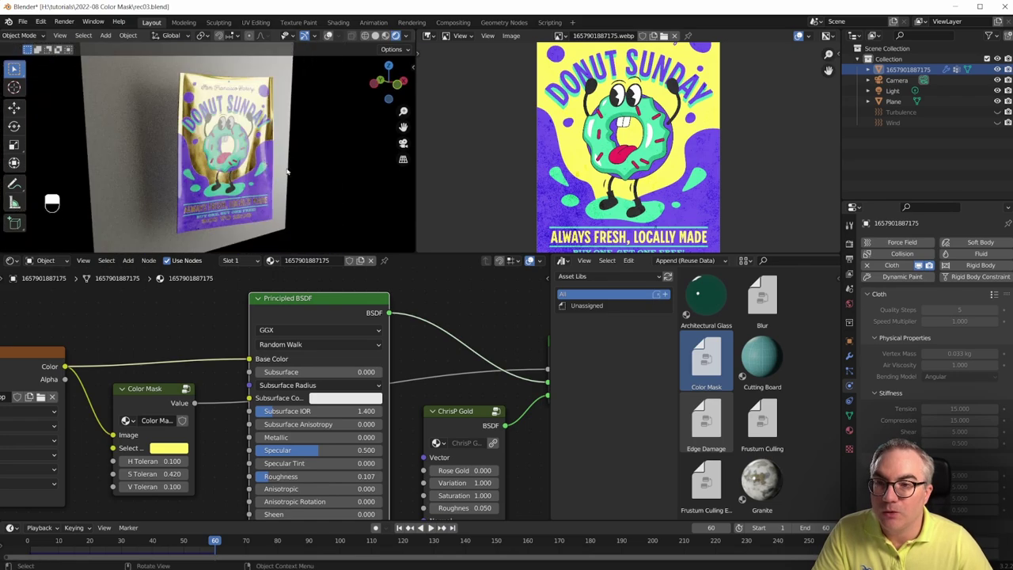
# Switch to camera view and move the image texture and Color Mask nodes further left
pyautogui.press('KP_0')
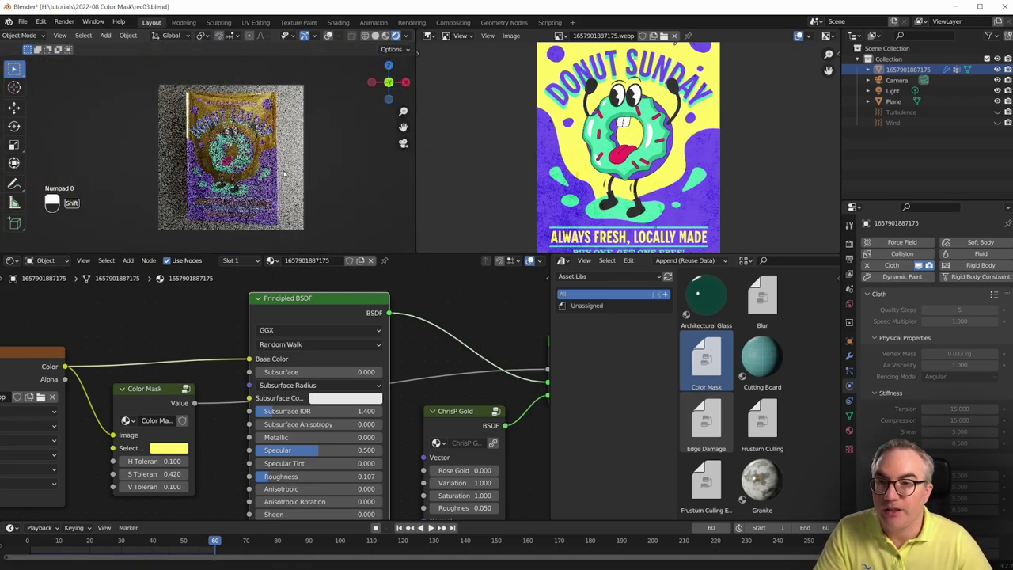
pyautogui.scroll(3, 275, 178)
pyautogui.scroll(3, 276, 177)
pyautogui.scroll(-3, 275, 177)
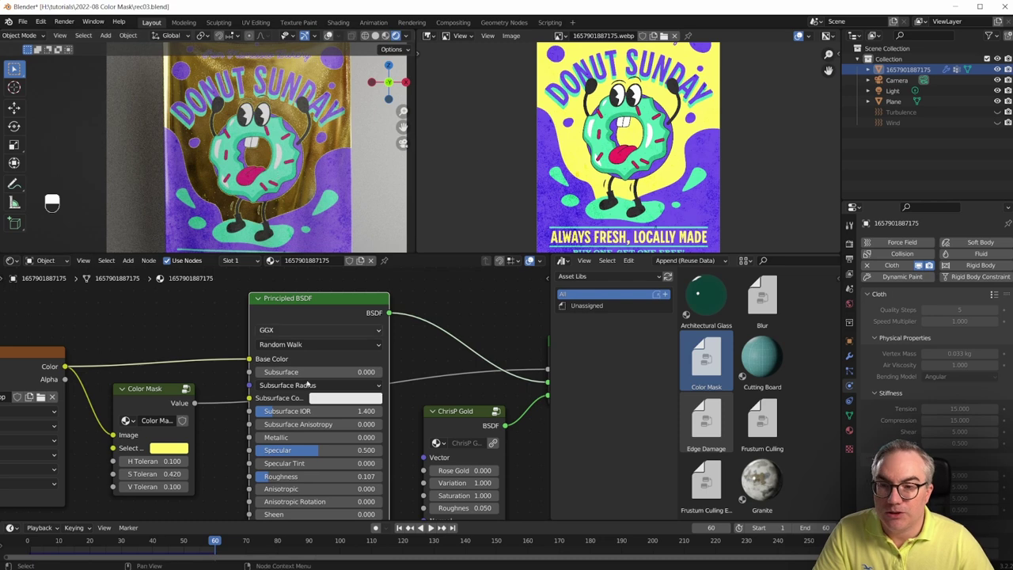
pyautogui.scroll(-3, 348, 443)
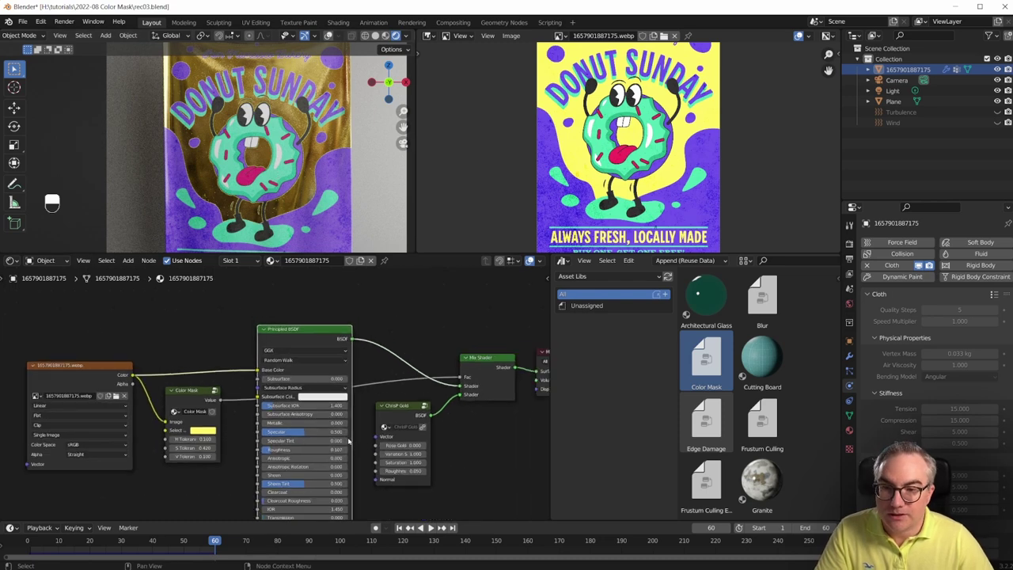
pyautogui.moveTo(348, 443); pyautogui.dragTo(358, 381, button='middle')
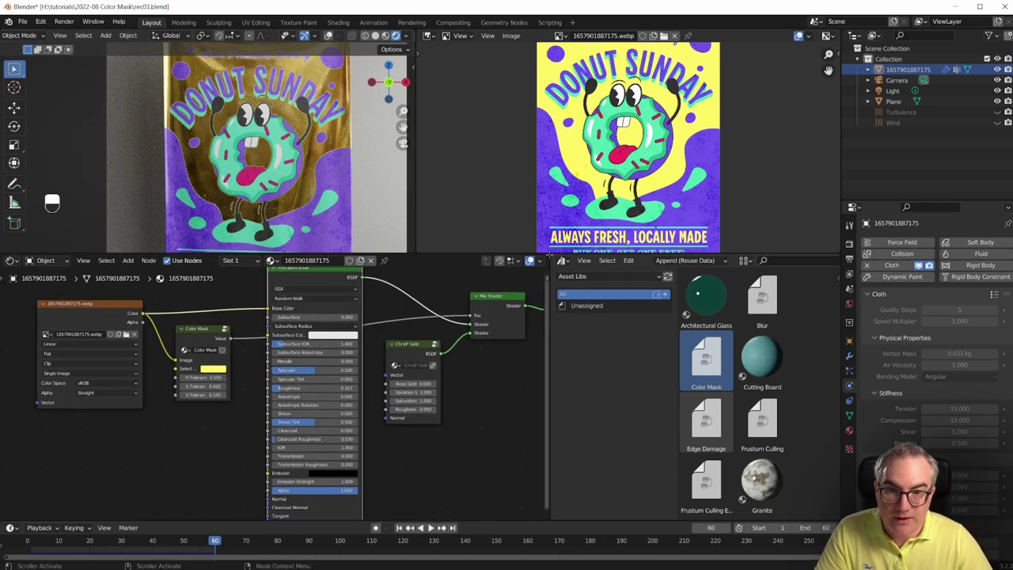
pyautogui.moveTo(548, 257); pyautogui.dragTo(587, 327)
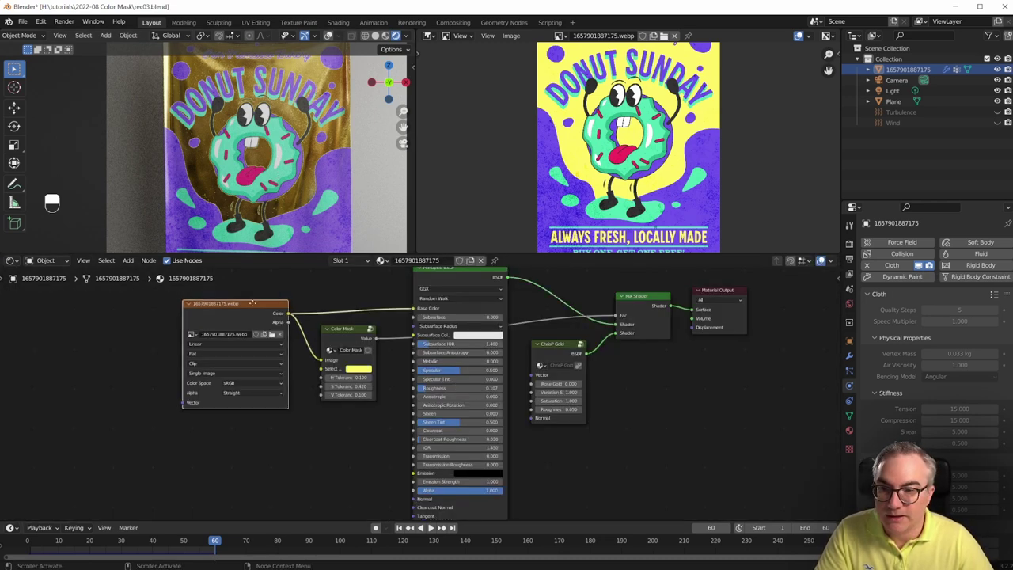
pyautogui.moveTo(238, 303); pyautogui.dragTo(156, 306)
pyautogui.moveTo(348, 328); pyautogui.dragTo(269, 339)
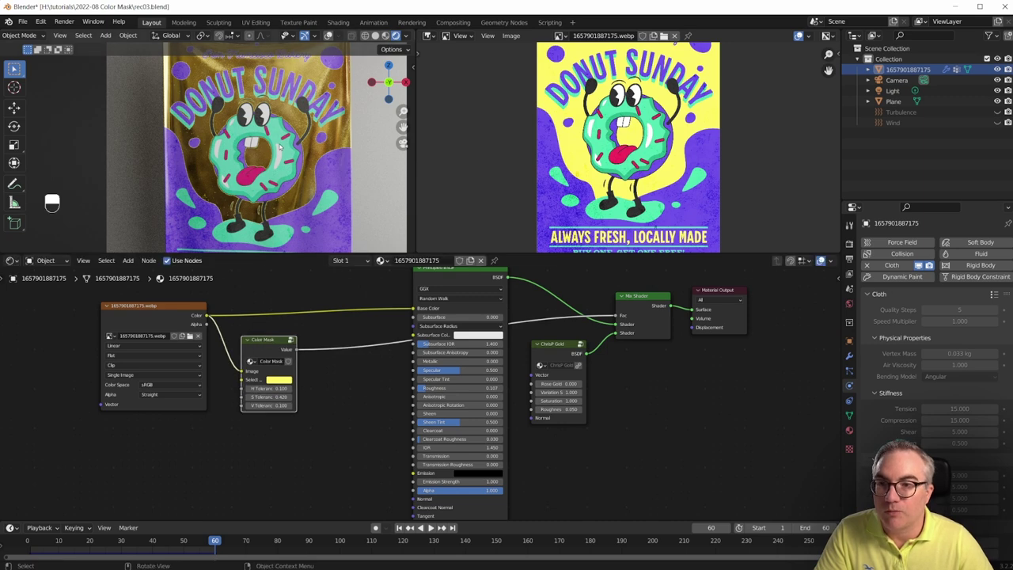
pyautogui.scroll(1, 284, 149)
pyautogui.scroll(1, 297, 154)
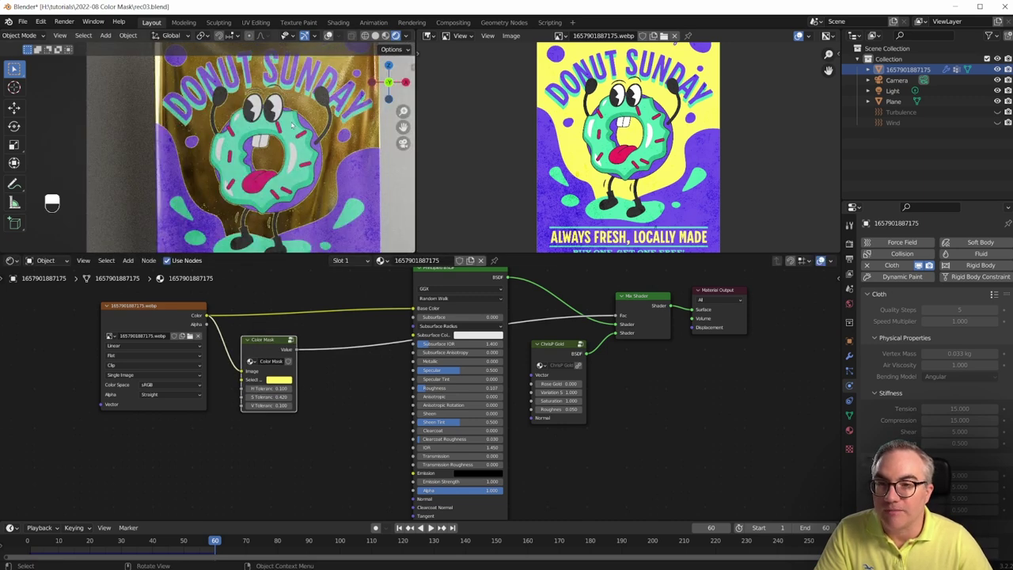
pyautogui.scroll(-3, 292, 136)
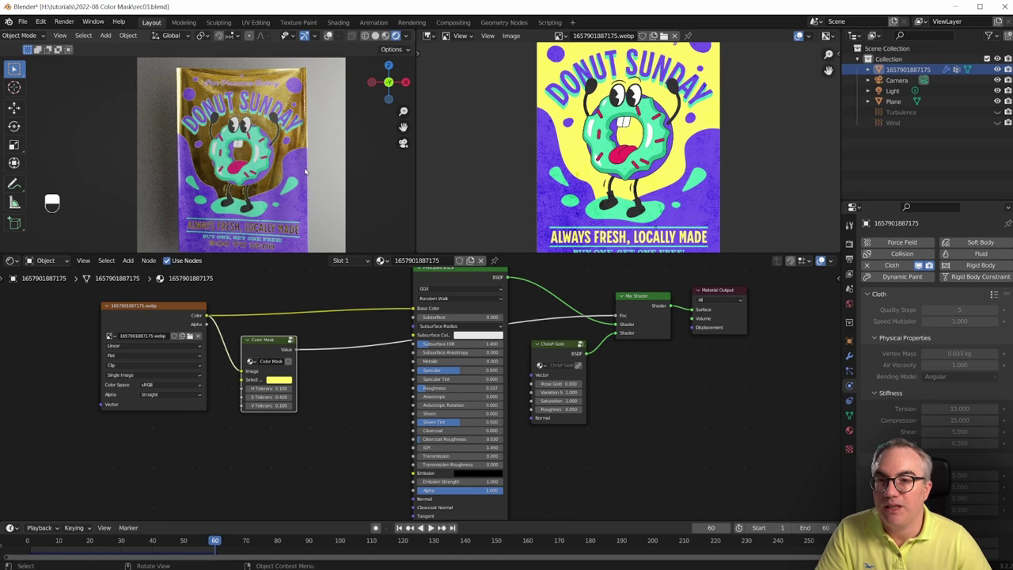
# Duplicate the Color Mask below the first and feed it the image colour
pyautogui.keyDown('shift'); pyautogui.moveTo(258, 354); pyautogui.dragTo(220, 348, button='middle'); pyautogui.keyUp('shift')
pyautogui.hotkey('shift', 'd')
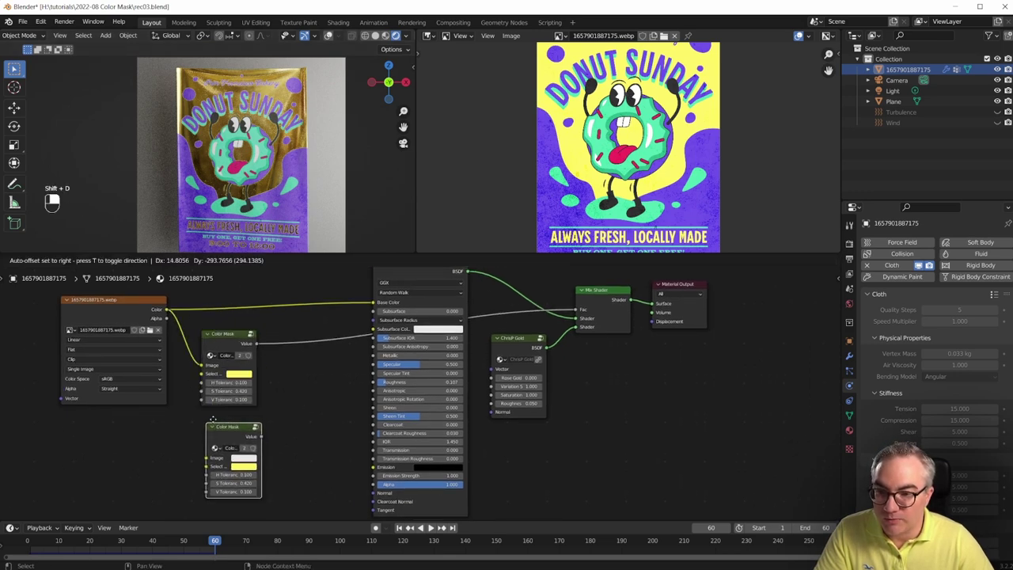
pyautogui.click(217, 433)
pyautogui.moveTo(166, 311); pyautogui.dragTo(201, 452)
pyautogui.scroll(1, 235, 459)
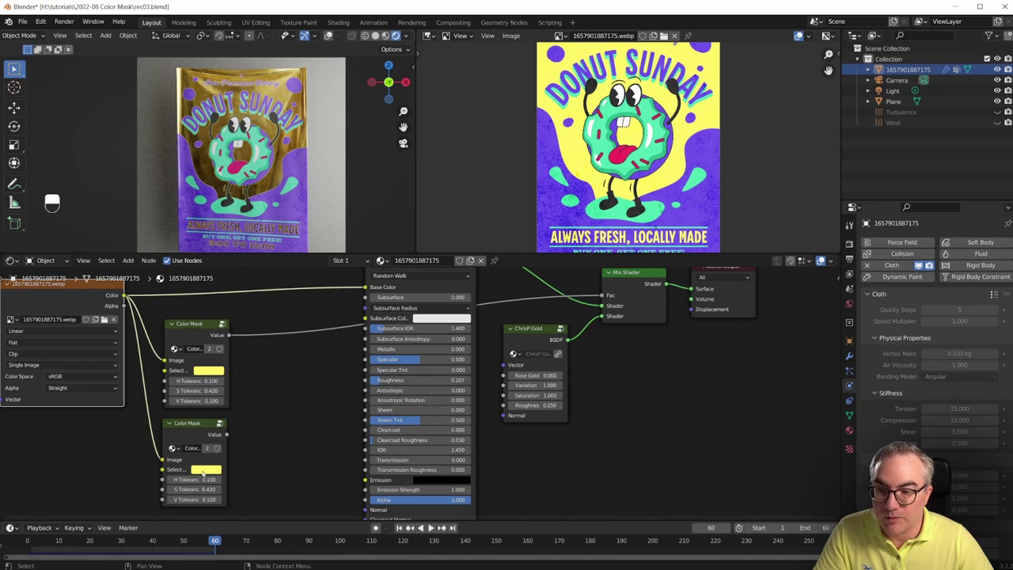
# Eyedropper the teal donut icing into the second mask's Select colour
pyautogui.click(203, 470)
pyautogui.click(267, 429)
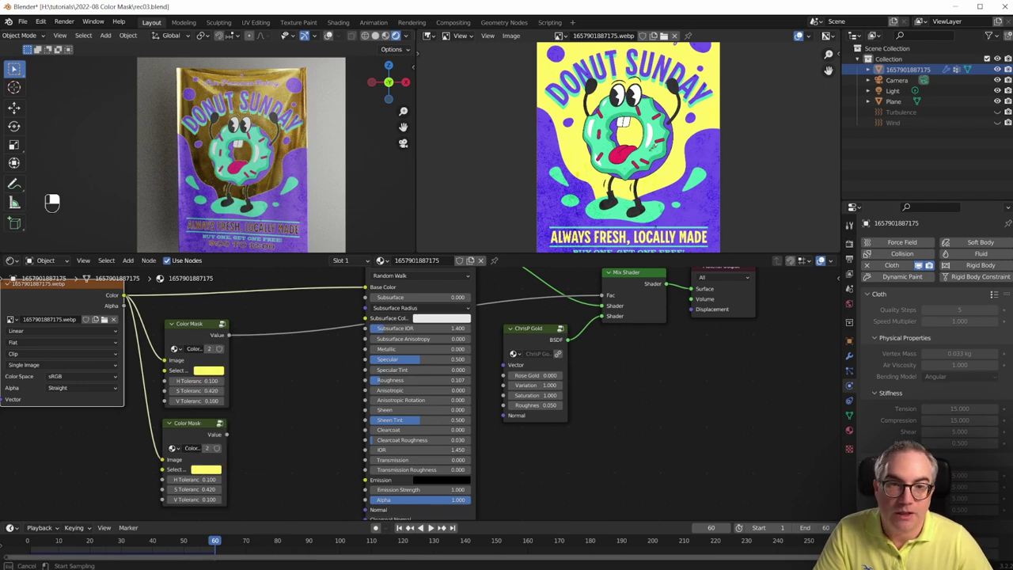
pyautogui.click(647, 147)
pyautogui.scroll(3, 699, 124)
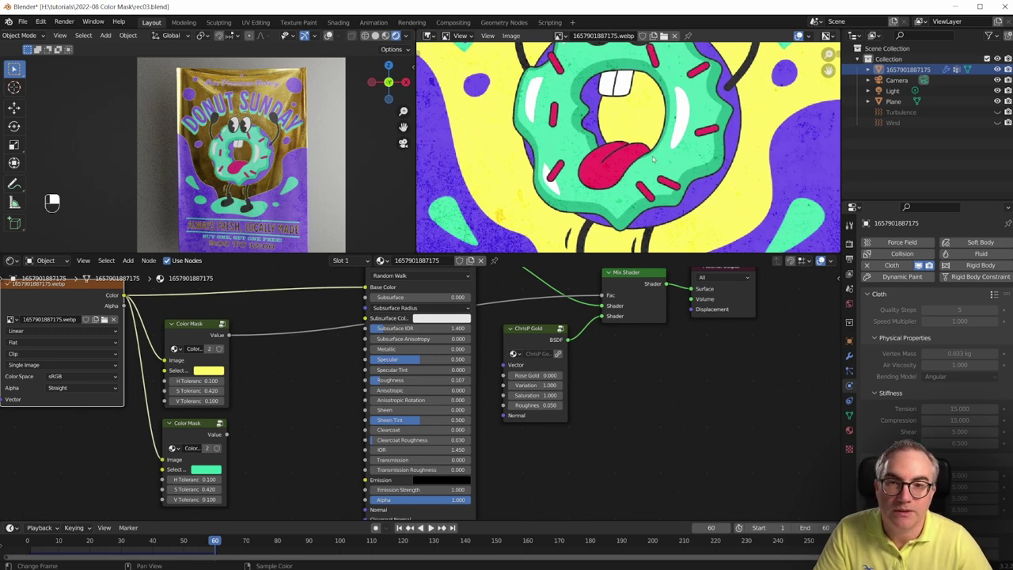
pyautogui.scroll(-3, 653, 158)
pyautogui.scroll(3, 443, 186)
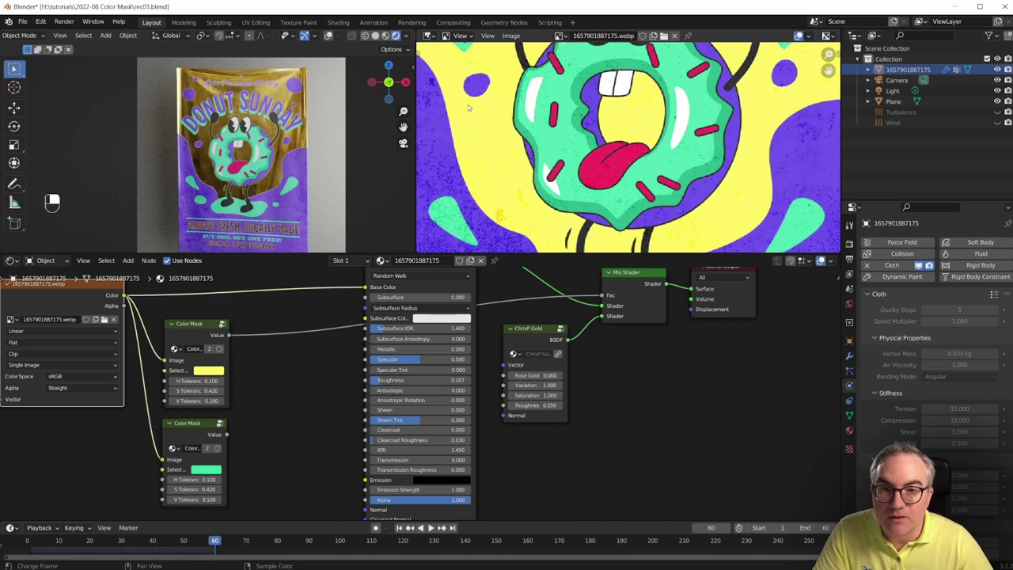
pyautogui.scroll(4, 189, 158)
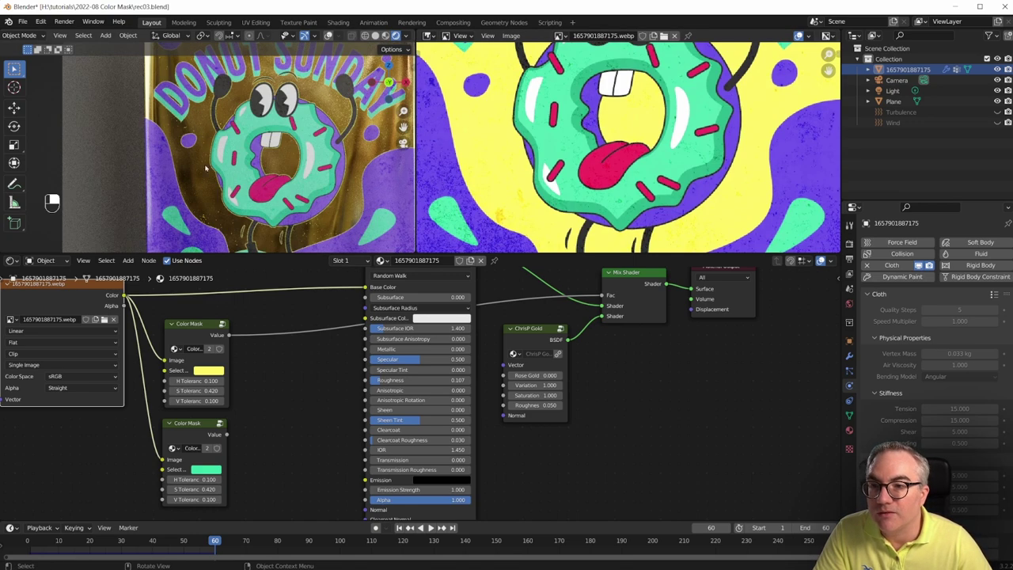
pyautogui.scroll(-4, 205, 168)
# Preview the teal mask and widen its tolerances to 0.150, 0.670 and 0.590
pyautogui.moveTo(176, 422); pyautogui.dragTo(175, 427)
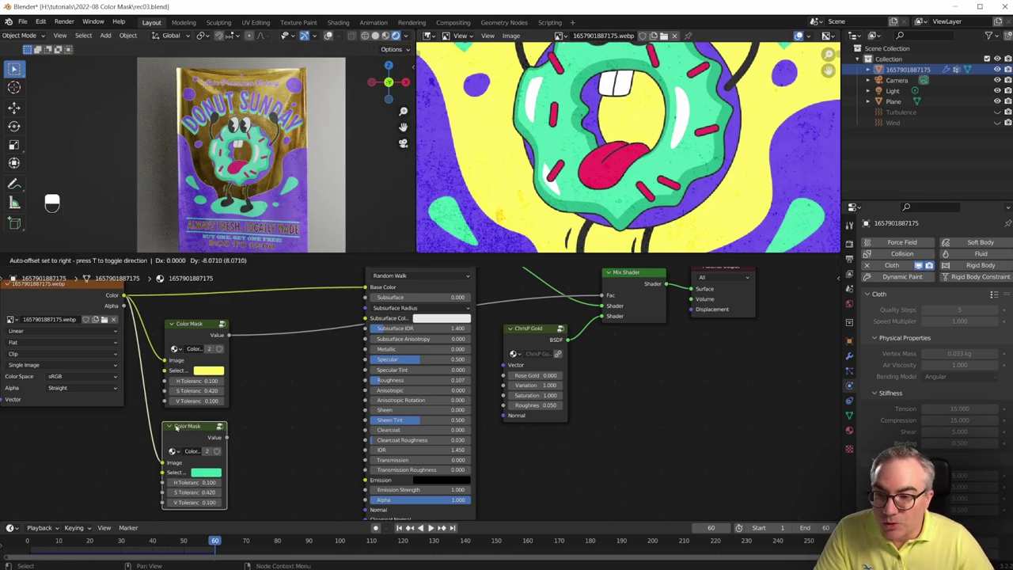
pyautogui.keyDown('ctrl'); pyautogui.keyDown('shift'); pyautogui.click(198, 436); pyautogui.keyUp('shift'); pyautogui.keyUp('ctrl')
pyautogui.scroll(3, 379, 197)
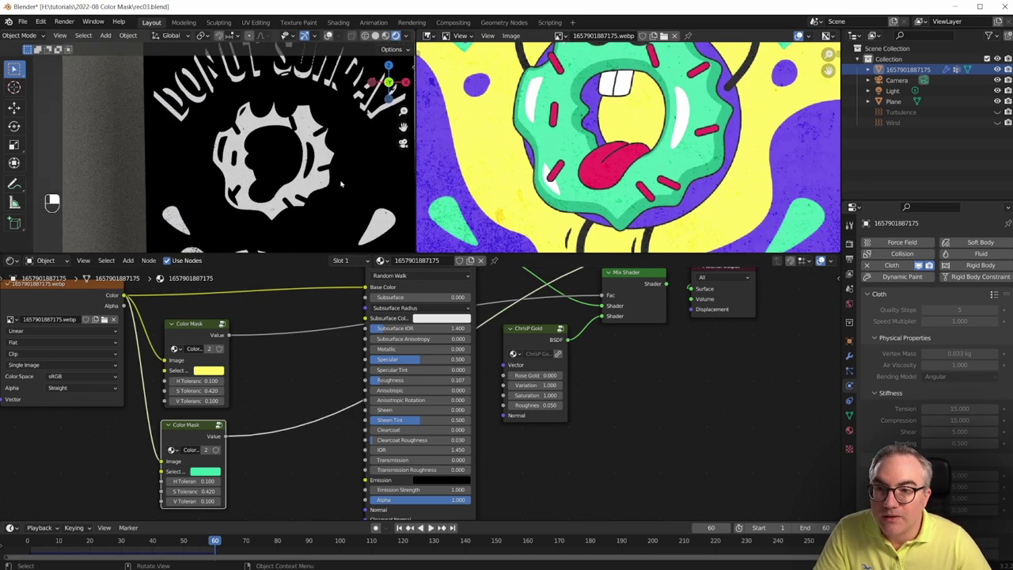
pyautogui.scroll(3, 379, 197)
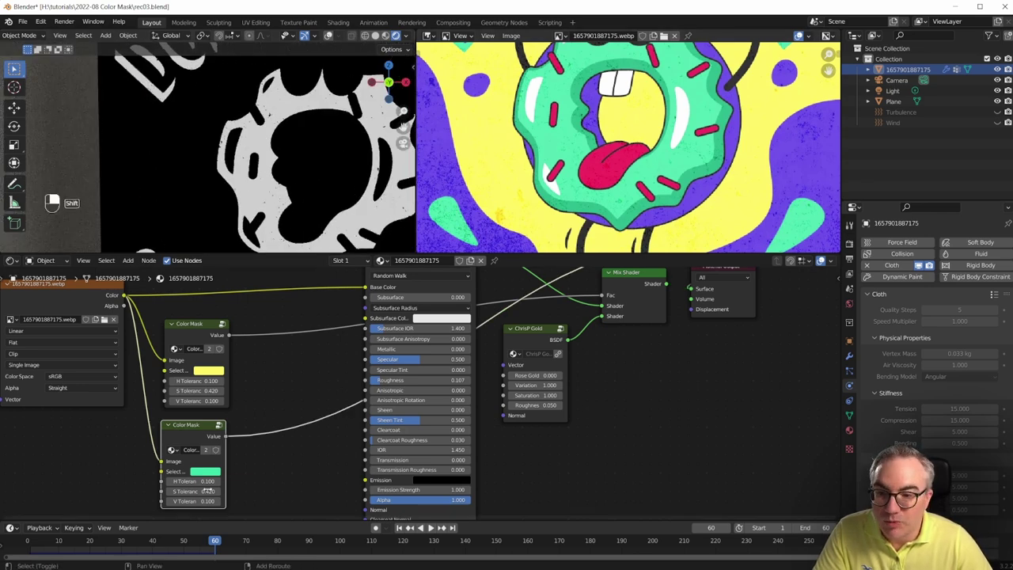
pyautogui.moveTo(135, 462)
pyautogui.keyDown('shift'); pyautogui.mouseDown()
pyautogui.moveTo(159, 462)
pyautogui.moveTo(110, 452)
pyautogui.moveTo(170, 463)
pyautogui.moveTo(163, 452)
pyautogui.moveTo(110, 452)
pyautogui.mouseUp(); pyautogui.keyUp('shift')
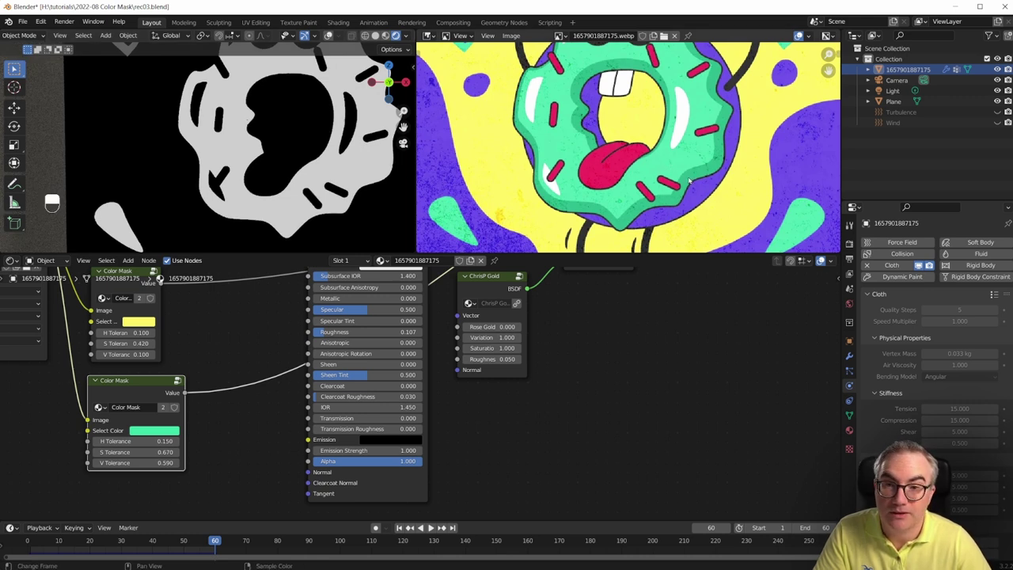
# Insert a MixRGB node between the image and Base Color with magenta Color2
pyautogui.scroll(-2, 641, 147)
pyautogui.scroll(2, 641, 147)
pyautogui.moveTo(111, 379); pyautogui.dragTo(79, 467, button='middle')
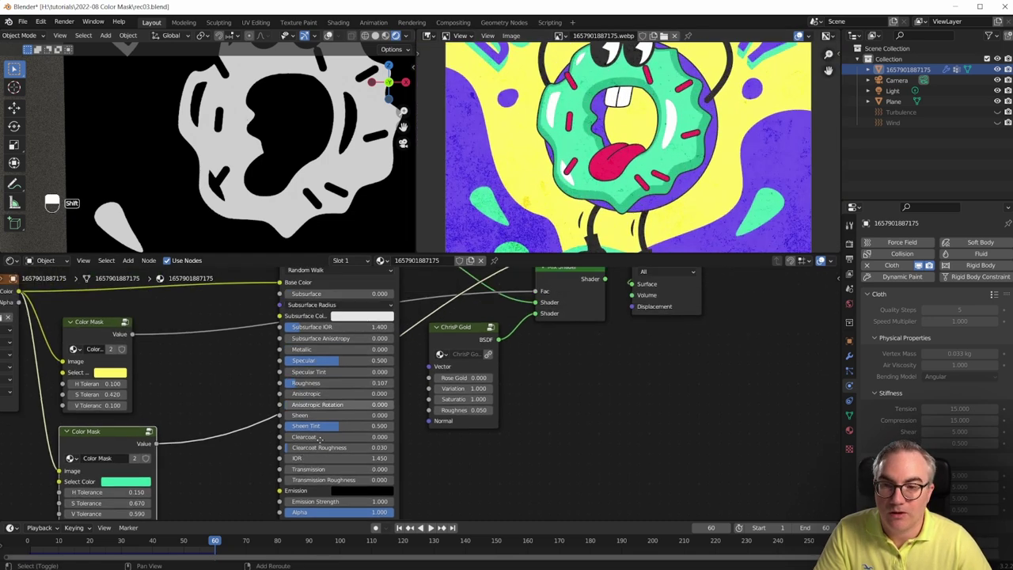
pyautogui.scroll(-2, 79, 467)
pyautogui.scroll(-2, 317, 380)
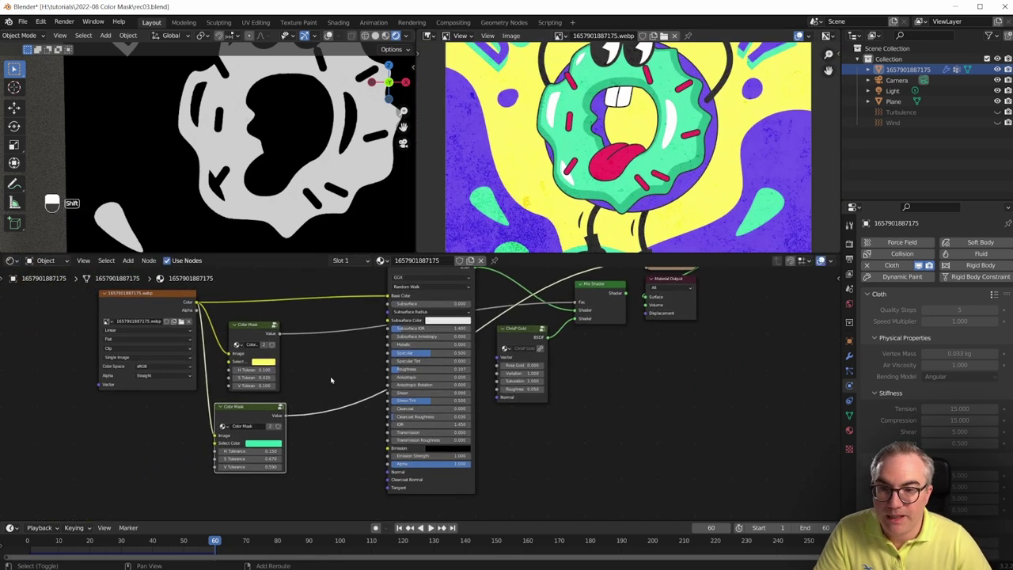
pyautogui.scroll(1, 318, 386)
pyautogui.hotkey('shift', 'a')
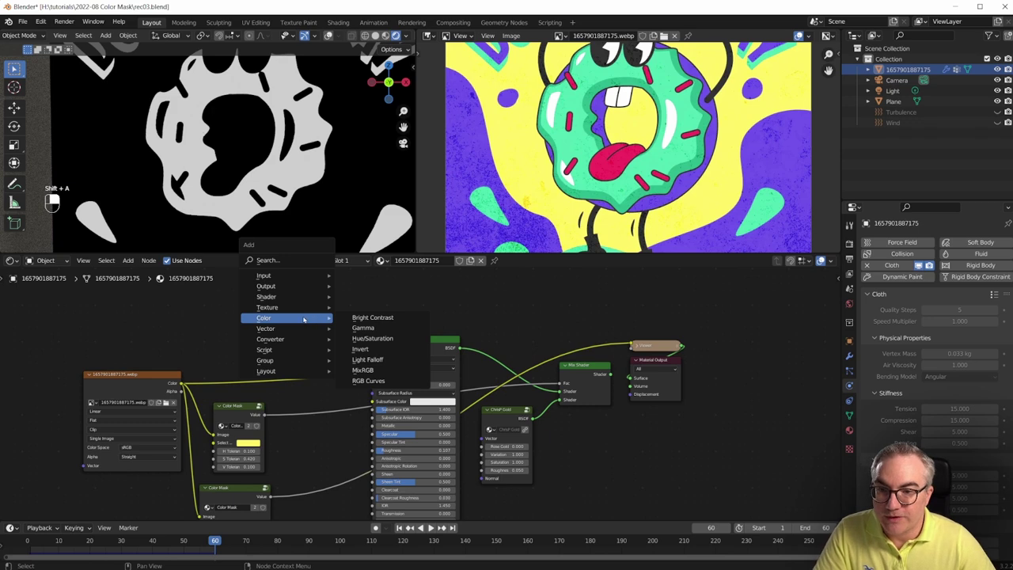
pyautogui.click(363, 369)
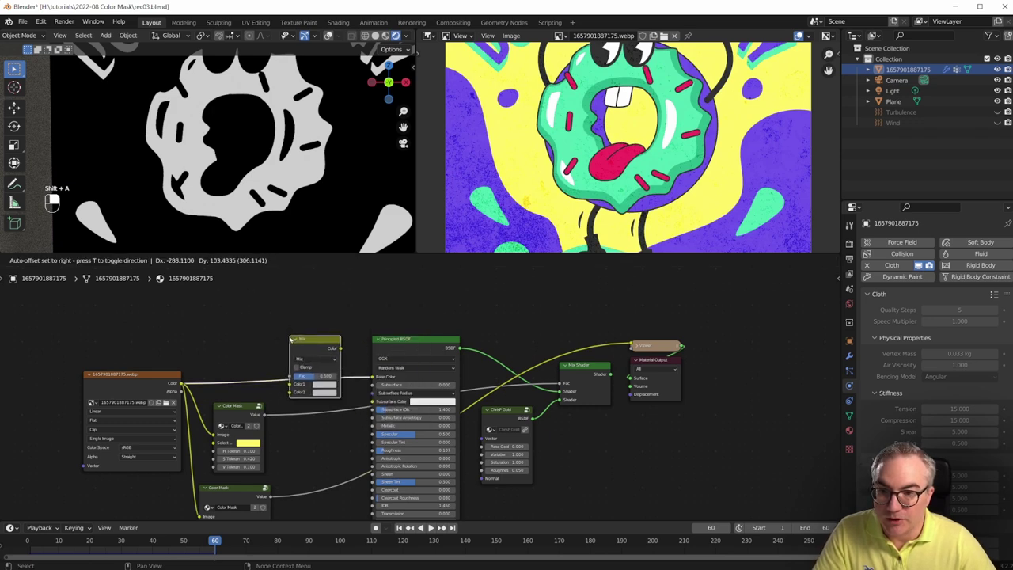
pyautogui.click(320, 361)
pyautogui.scroll(2, 320, 361)
pyautogui.click(276, 394)
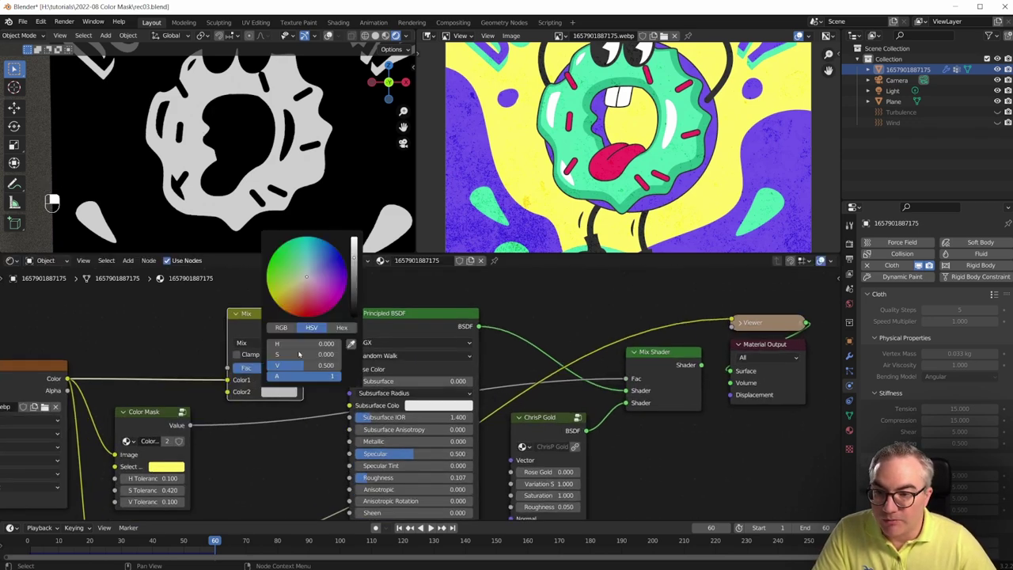
pyautogui.click(338, 293)
# Link the teal mask to the MixRGB Fac and preview the shaded result
pyautogui.hotkey('shift', 'd')
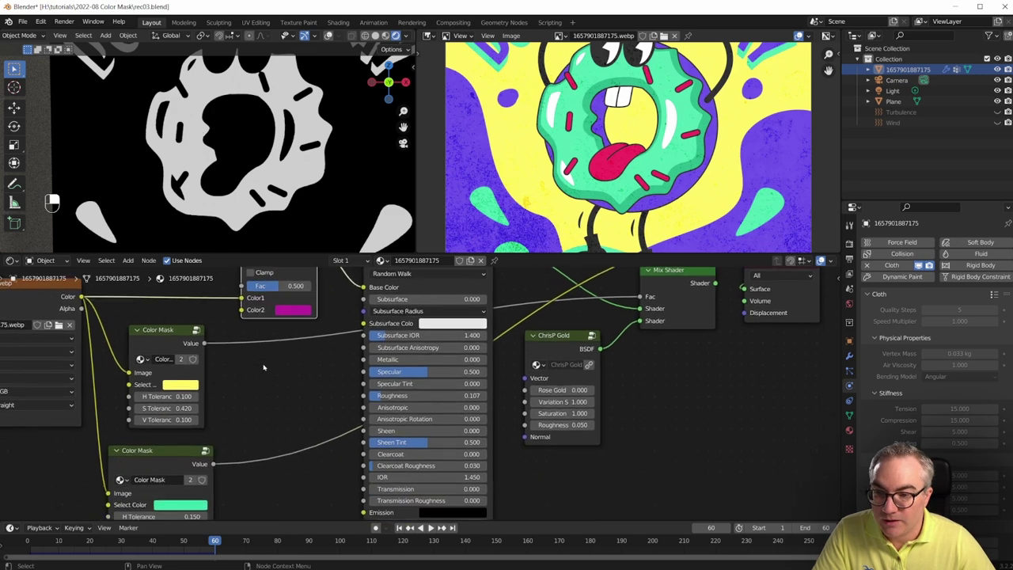
pyautogui.scroll(-2, 237, 488)
pyautogui.click(237, 488)
pyautogui.moveTo(226, 498); pyautogui.dragTo(250, 368)
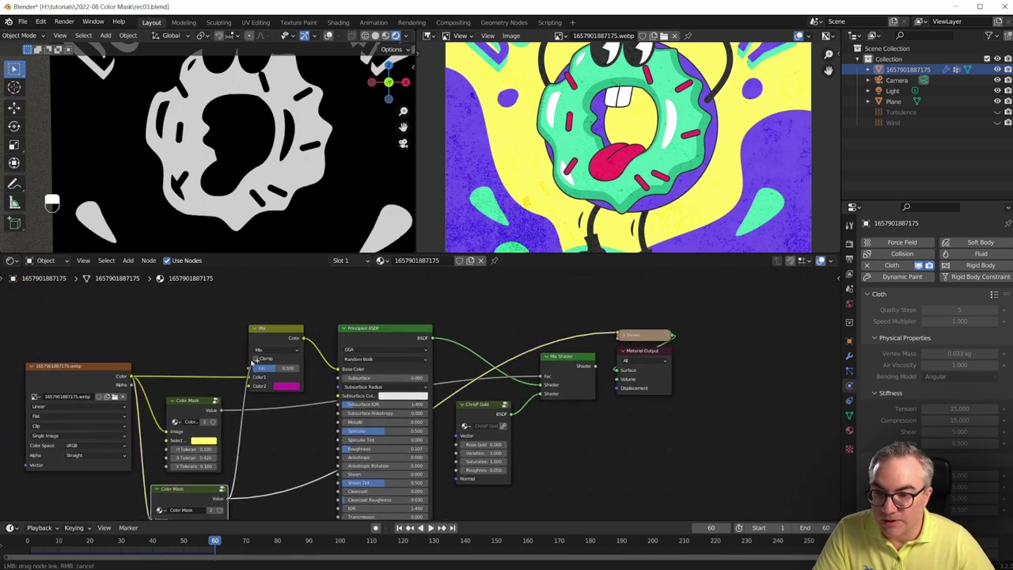
pyautogui.scroll(1, 310, 458)
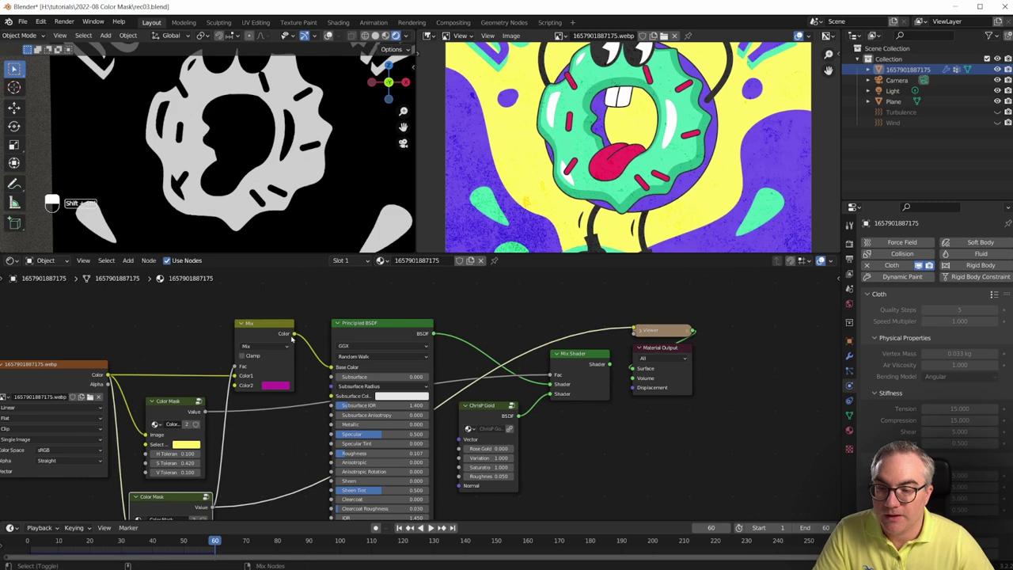
pyautogui.keyDown('ctrl'); pyautogui.keyDown('shift'); pyautogui.click(380, 340); pyautogui.keyUp('shift'); pyautogui.keyUp('ctrl')
# Set the MixRGB blend mode to Color and preview the full material on the package
pyautogui.scroll(3, 299, 158)
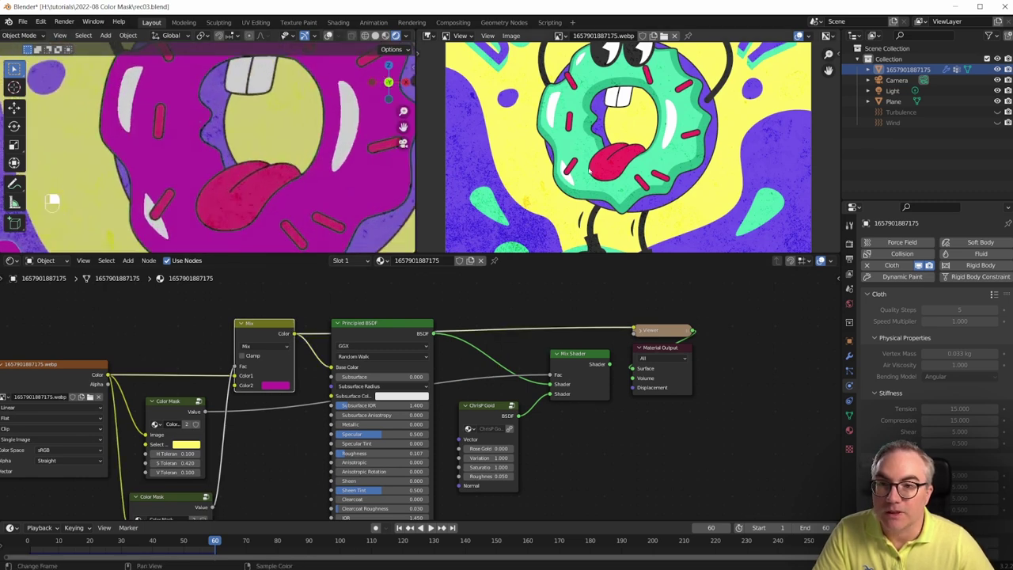
pyautogui.scroll(1, 671, 190)
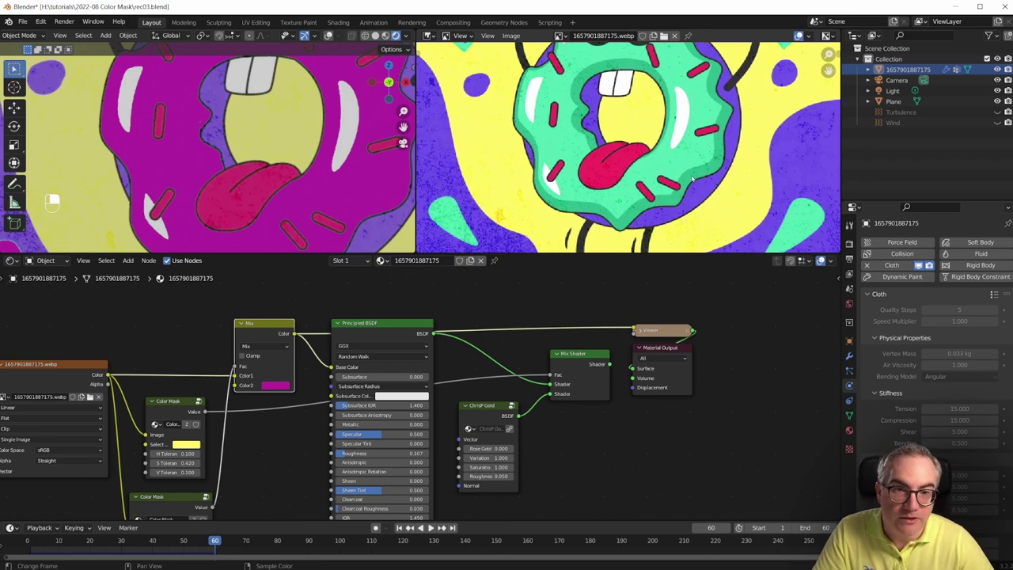
pyautogui.scroll(2, 258, 351)
pyautogui.click(198, 330)
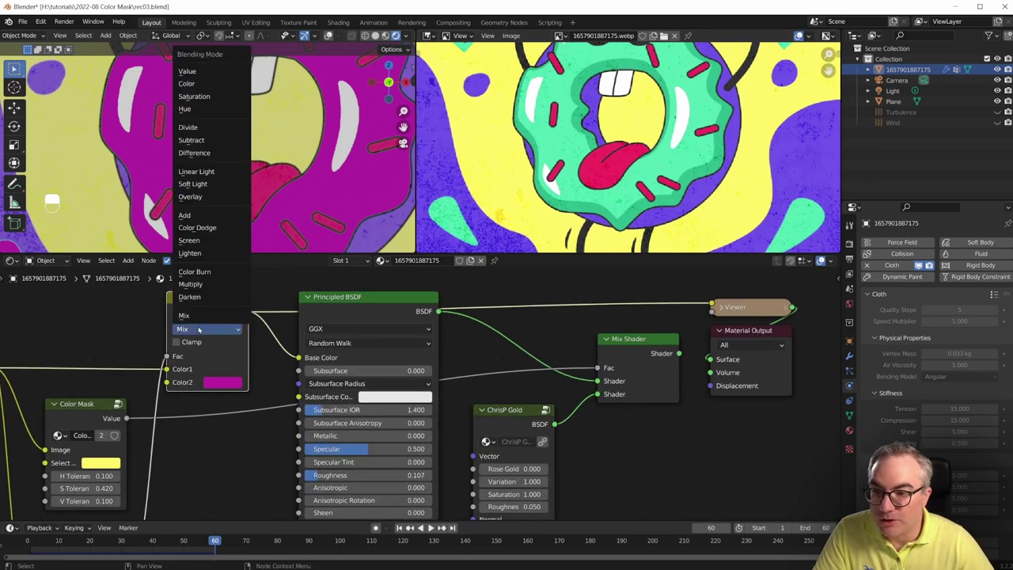
pyautogui.click(210, 85)
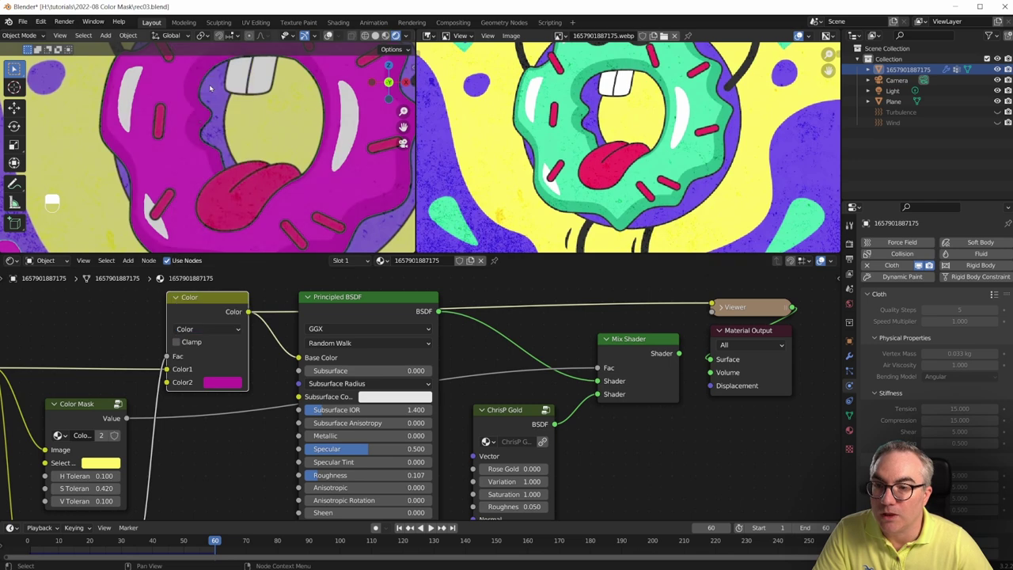
pyautogui.scroll(-3, 327, 198)
pyautogui.click(216, 383)
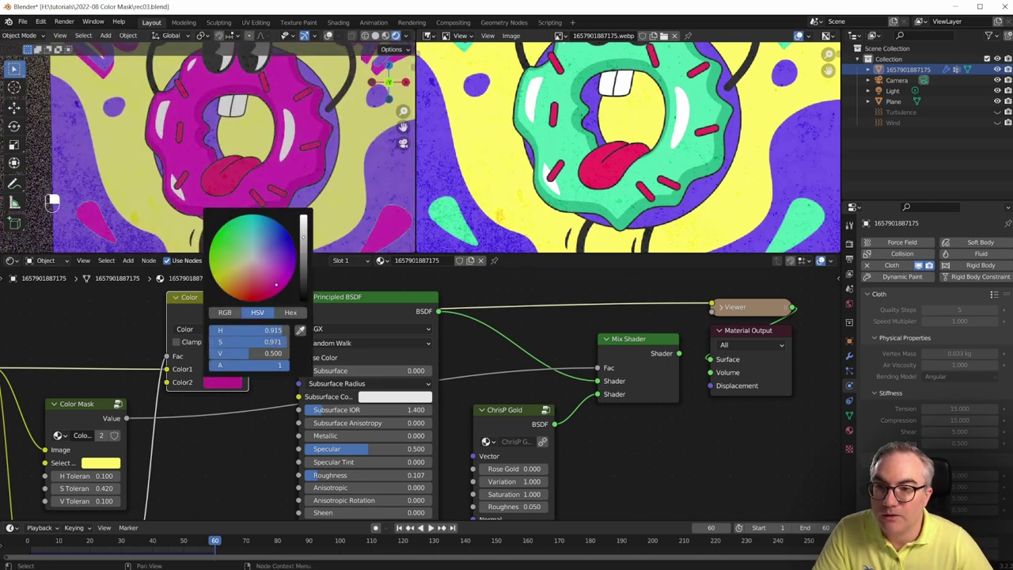
pyautogui.scroll(-4, 313, 298)
pyautogui.keyDown('ctrl'); pyautogui.keyDown('shift'); pyautogui.click(476, 320); pyautogui.keyUp('shift'); pyautogui.keyUp('ctrl')
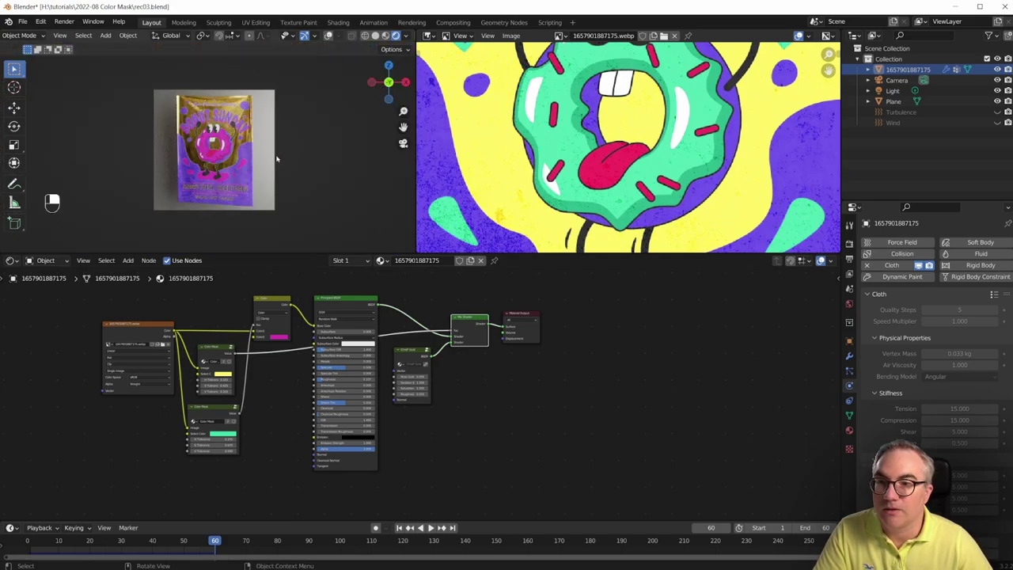
pyautogui.moveTo(267, 176)
pyautogui.mouseDown(button='middle')
pyautogui.moveTo(234, 133)
pyautogui.moveTo(218, 135)
pyautogui.mouseUp(button='middle')
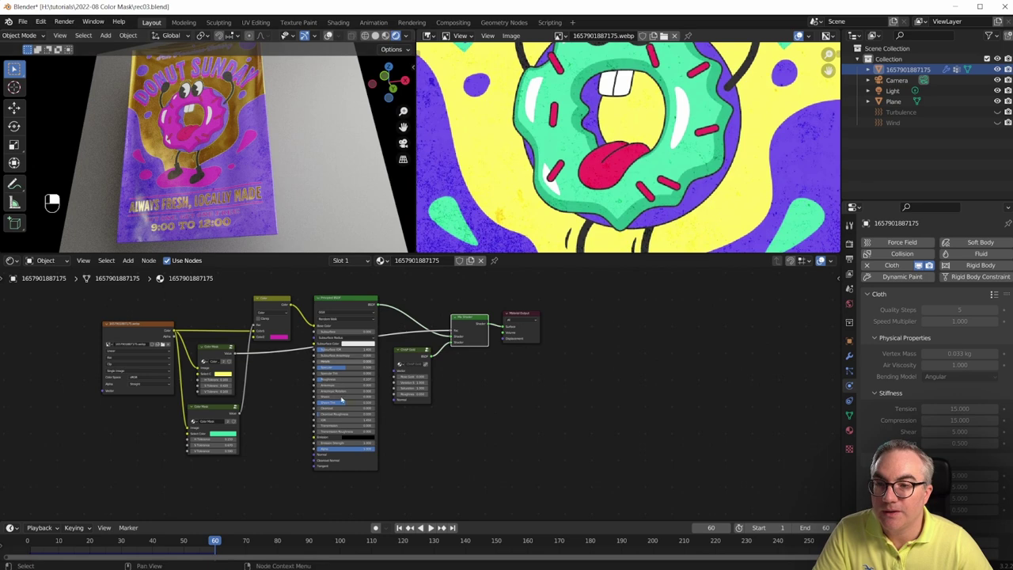
pyautogui.scroll(2, 192, 395)
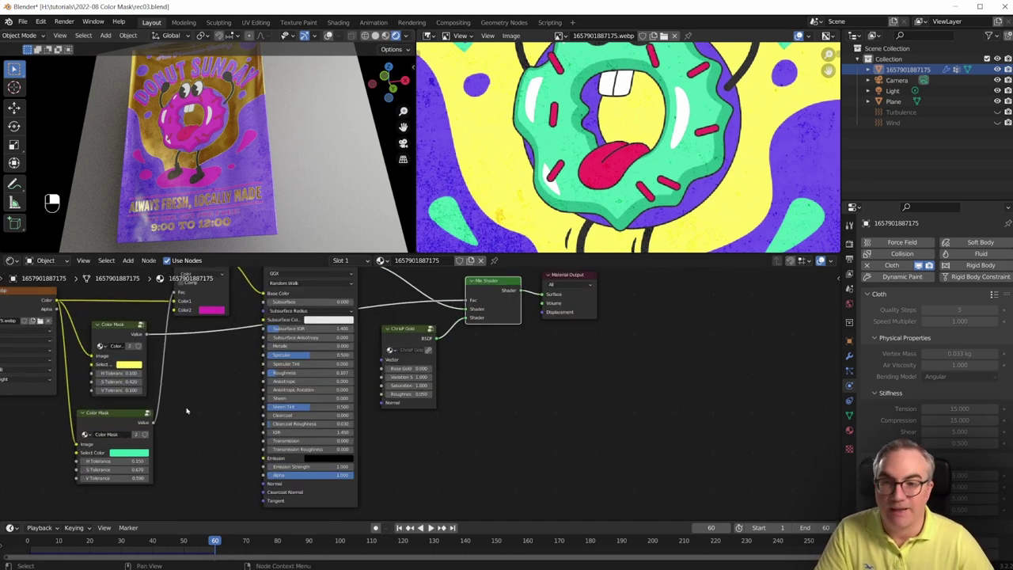